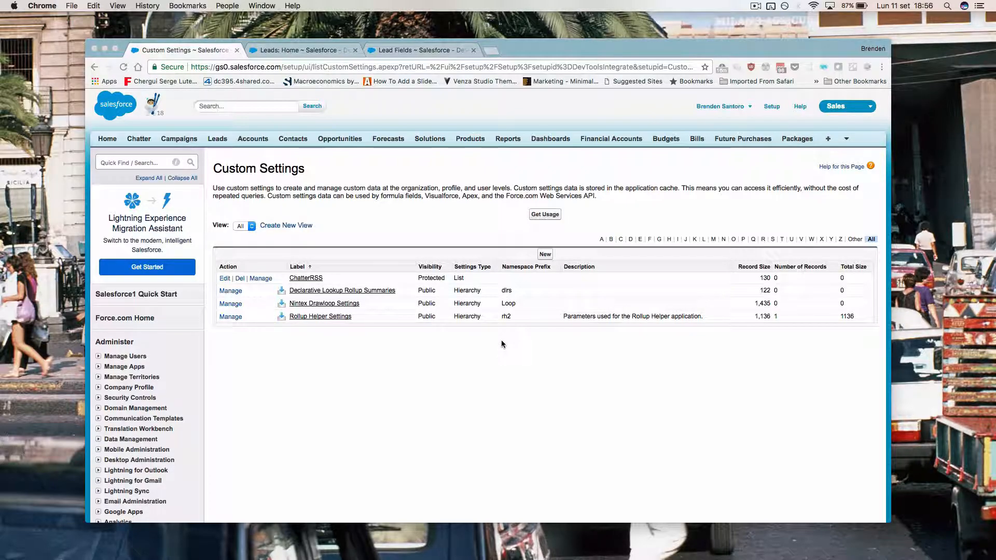
Step: Bring Chrome forward and switch to the Lead Fields browser tab
{"action": "left_click", "coordinate": [472, 394]}
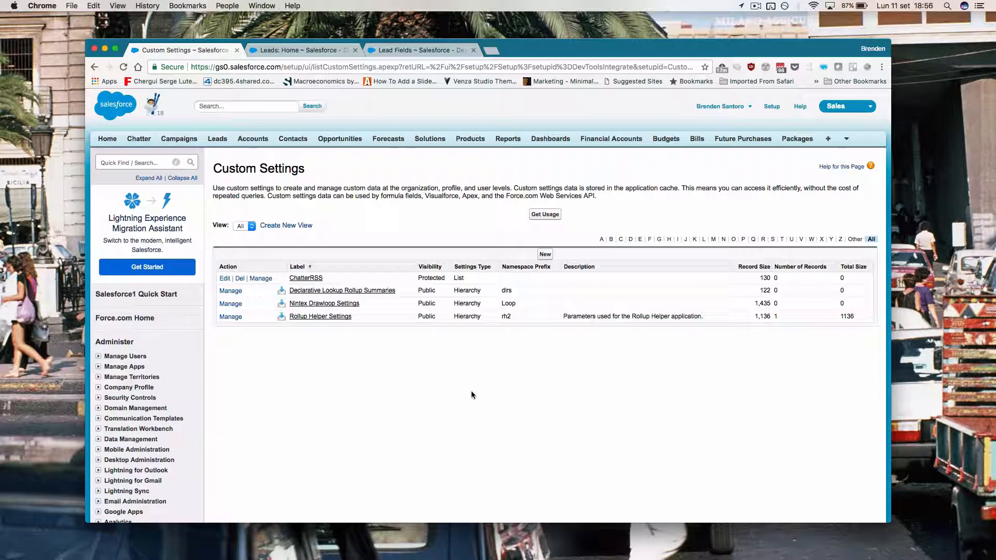
{"action": "left_click", "coordinate": [420, 51]}
{"action": "scroll", "coordinate": [386, 248], "scroll_direction": "down", "scroll_amount": 3}
{"action": "scroll", "coordinate": [385, 252], "scroll_direction": "up", "scroll_amount": 3}
Step: Start a new lead from the Leads tab, then open the Lead fields list via View Fields
{"action": "left_click", "coordinate": [218, 141]}
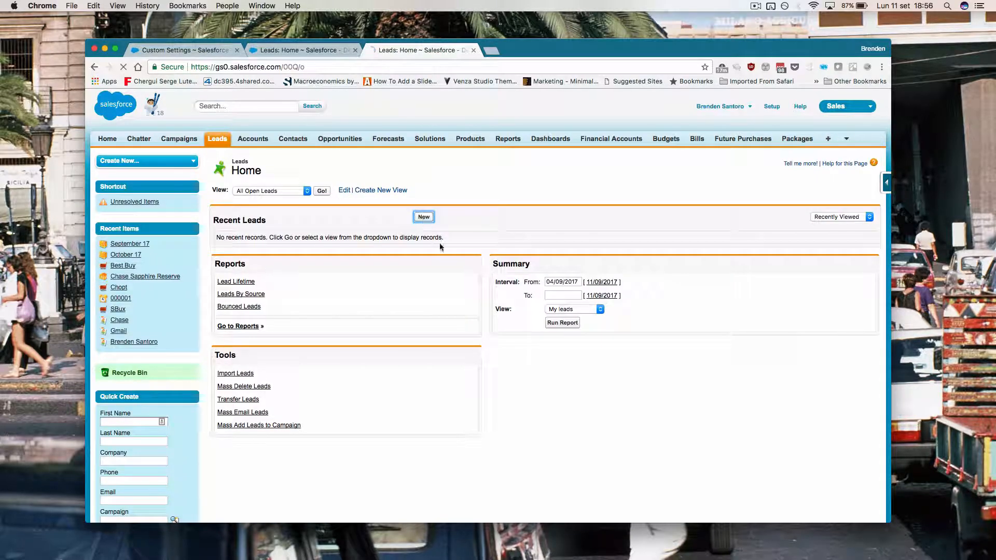
{"action": "left_click", "coordinate": [423, 218]}
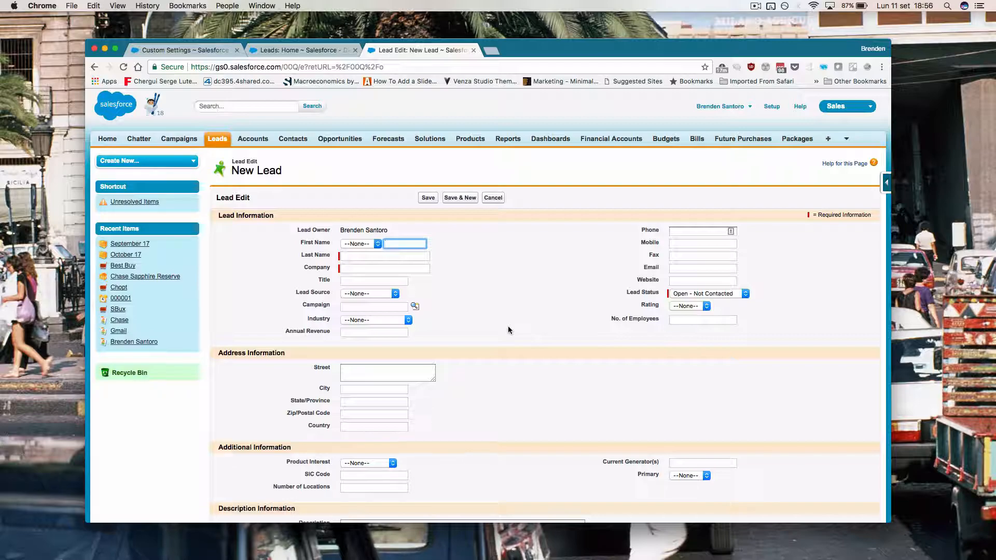
{"action": "left_click", "coordinate": [509, 330]}
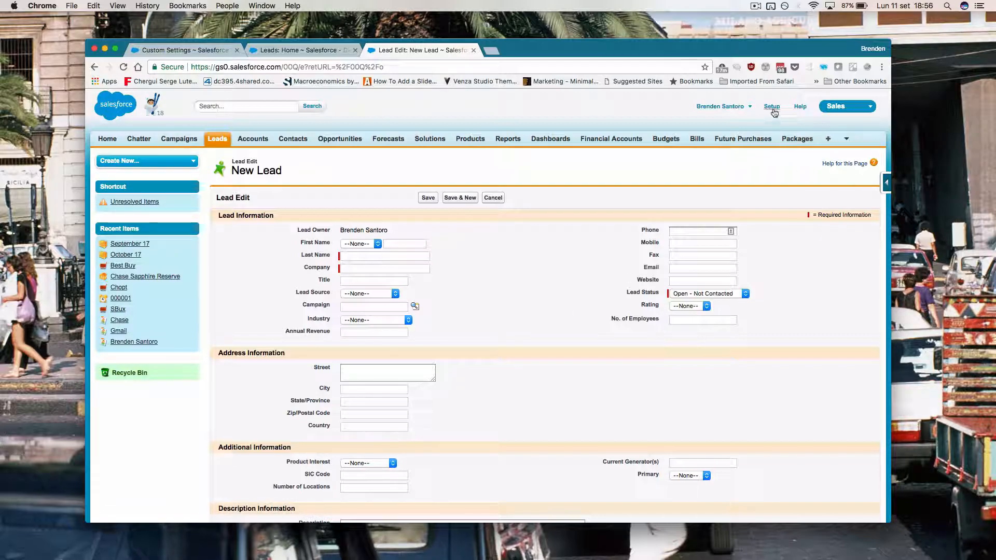
{"action": "left_click", "coordinate": [885, 182]}
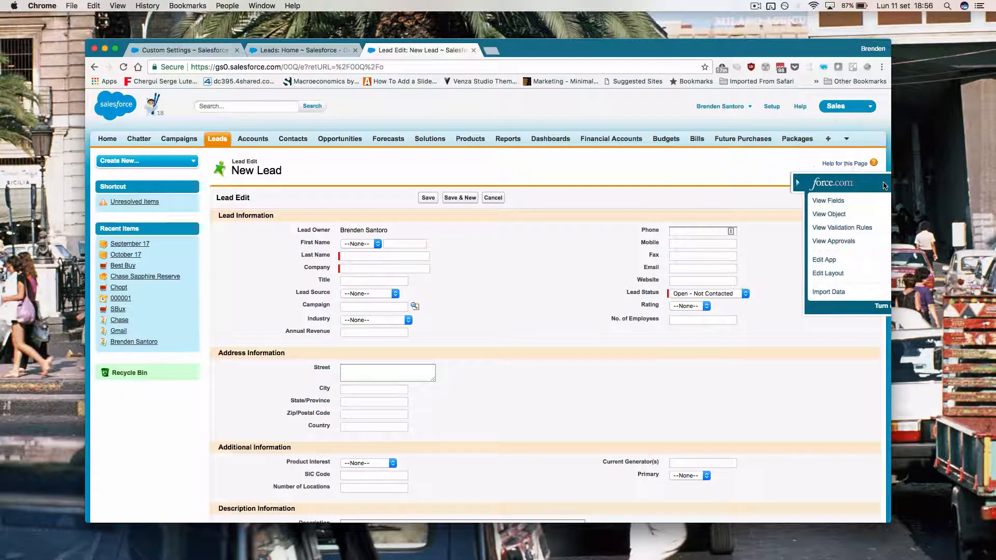
{"action": "left_click", "coordinate": [799, 199]}
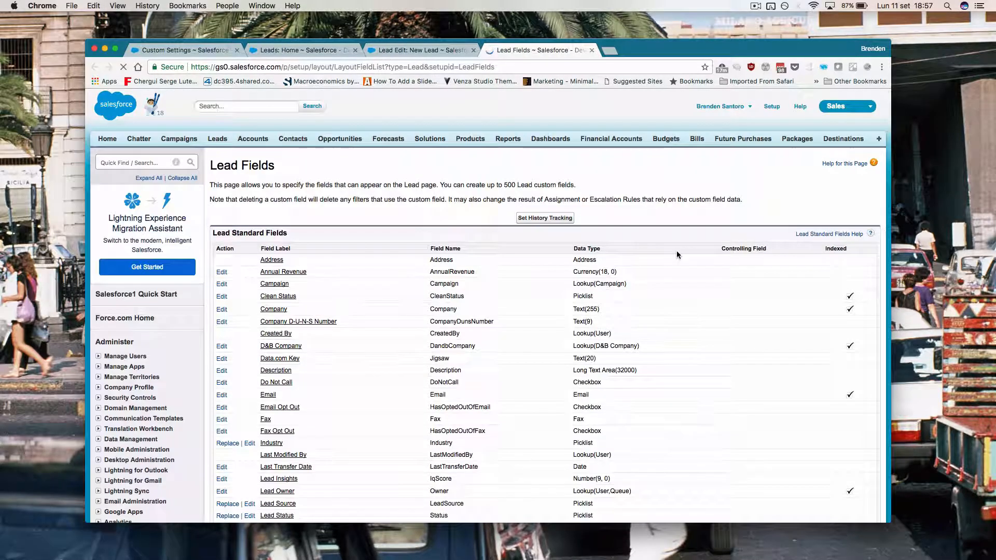
Step: Create a Number custom Lead field labelled 'Average Income by Zip Code' with default length 18
{"action": "scroll", "coordinate": [552, 325], "scroll_direction": "down", "scroll_amount": 5}
{"action": "left_click", "coordinate": [426, 385]}
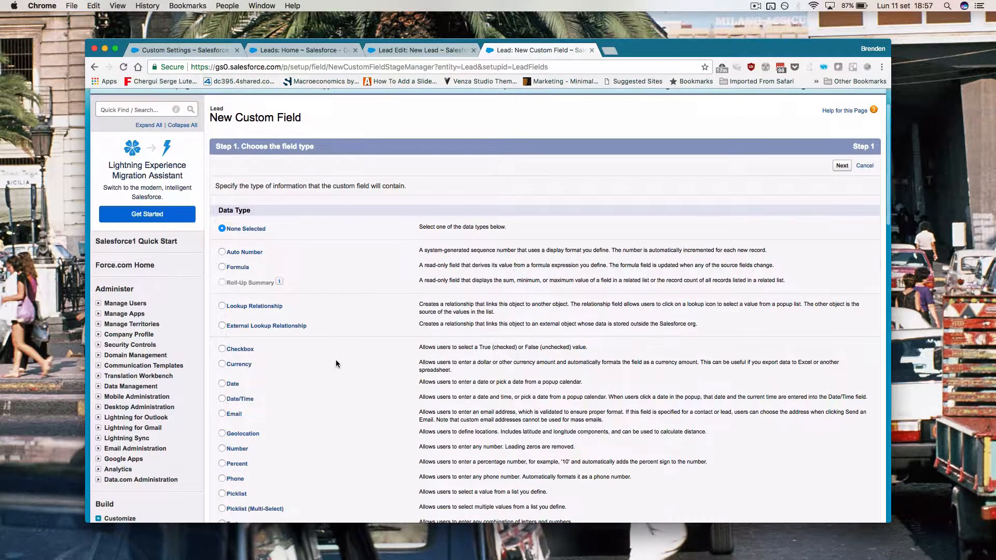
{"action": "left_click", "coordinate": [242, 364]}
{"action": "left_click", "coordinate": [841, 165]}
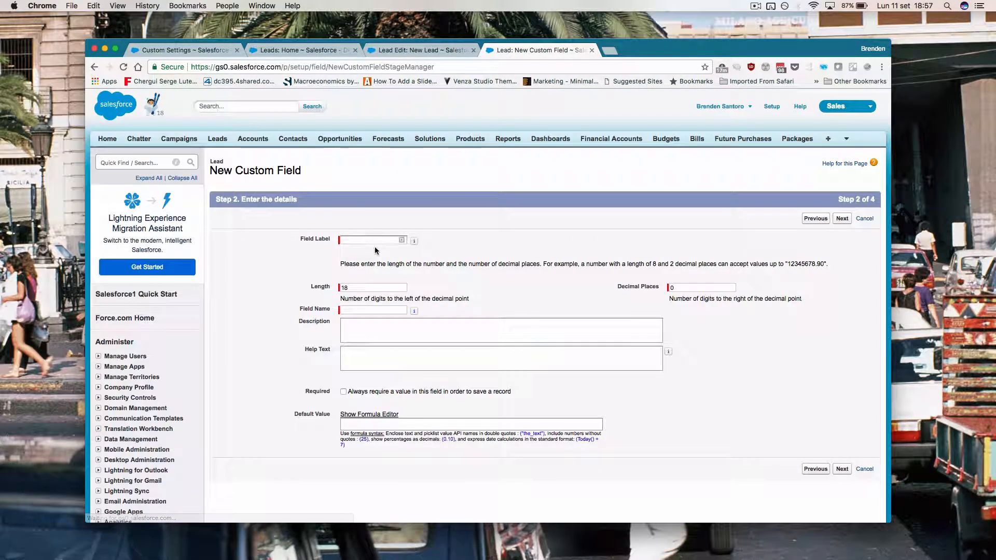
{"action": "type", "text": "Avergag"}
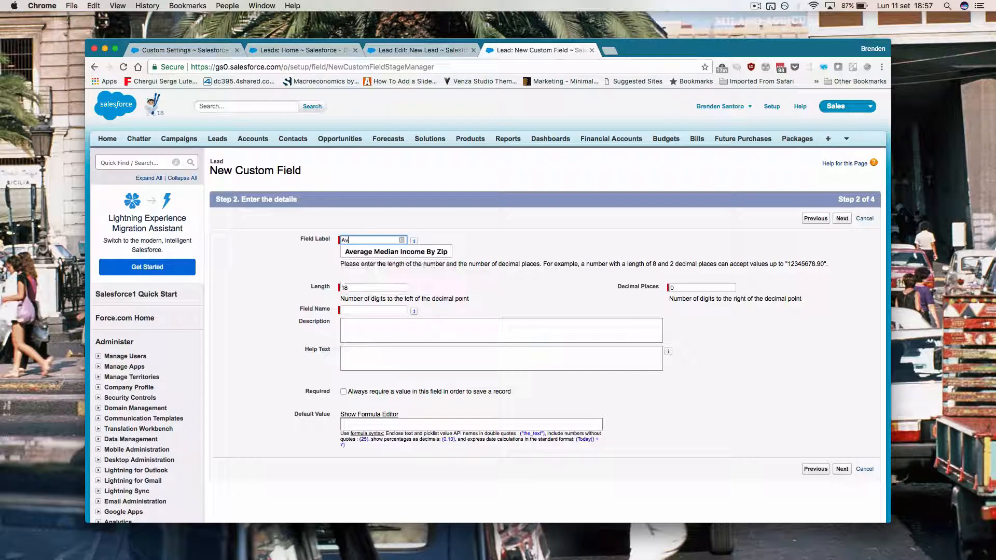
{"action": "key", "text": "BackSpace"}
{"action": "type", "text": "age I"}
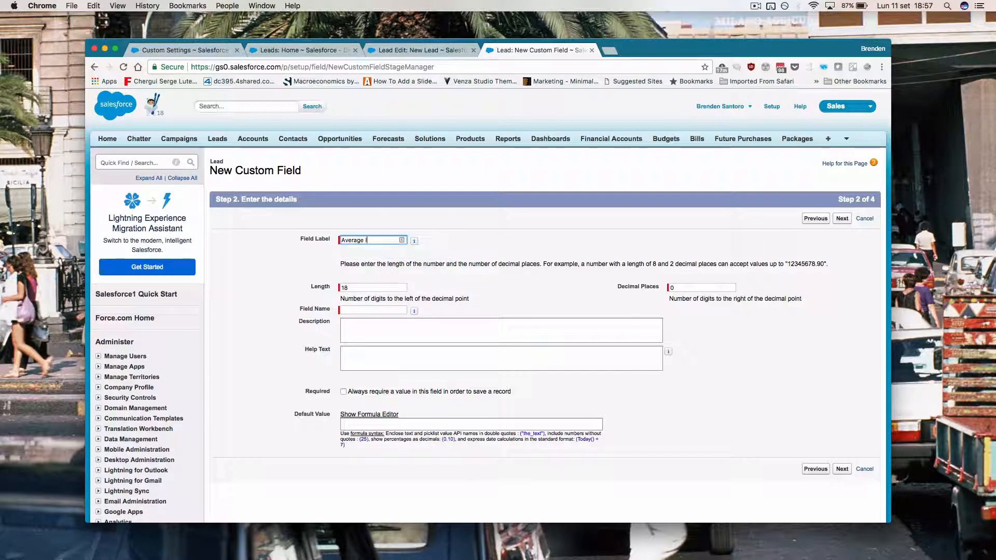
{"action": "type", "text": "ncome by Zip Code"}
{"action": "key", "text": "Tab"}
{"action": "key", "text": "Tab"}
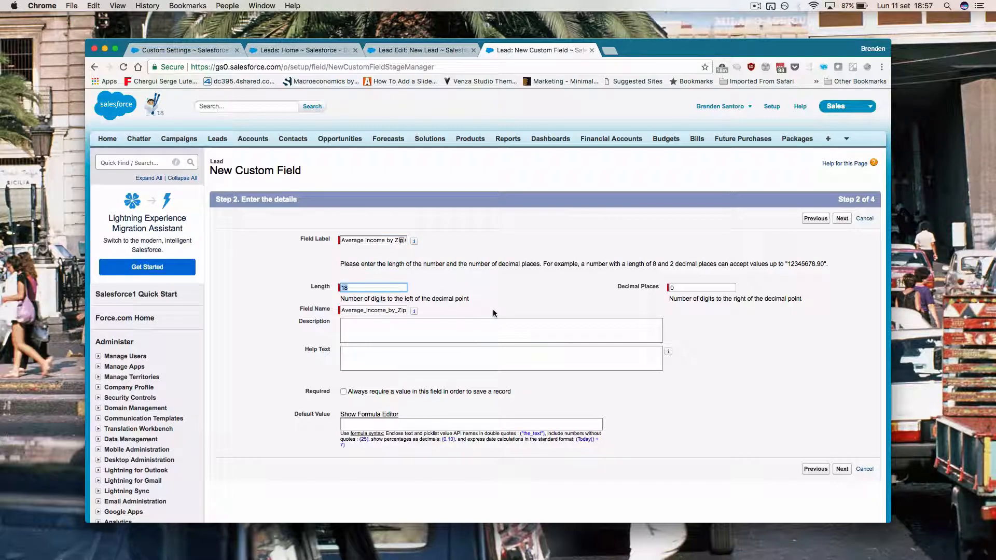
{"action": "left_click", "coordinate": [515, 289]}
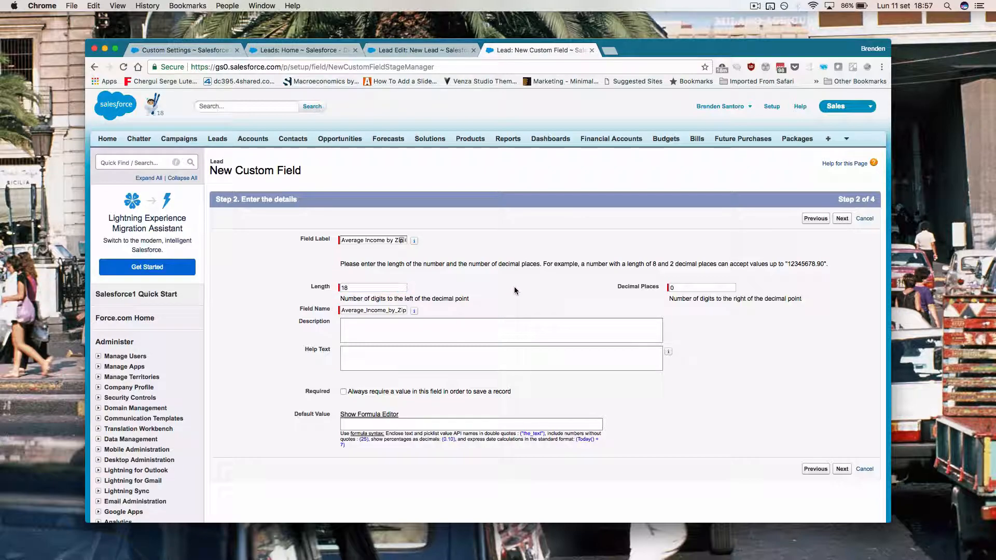
{"action": "left_click", "coordinate": [848, 220]}
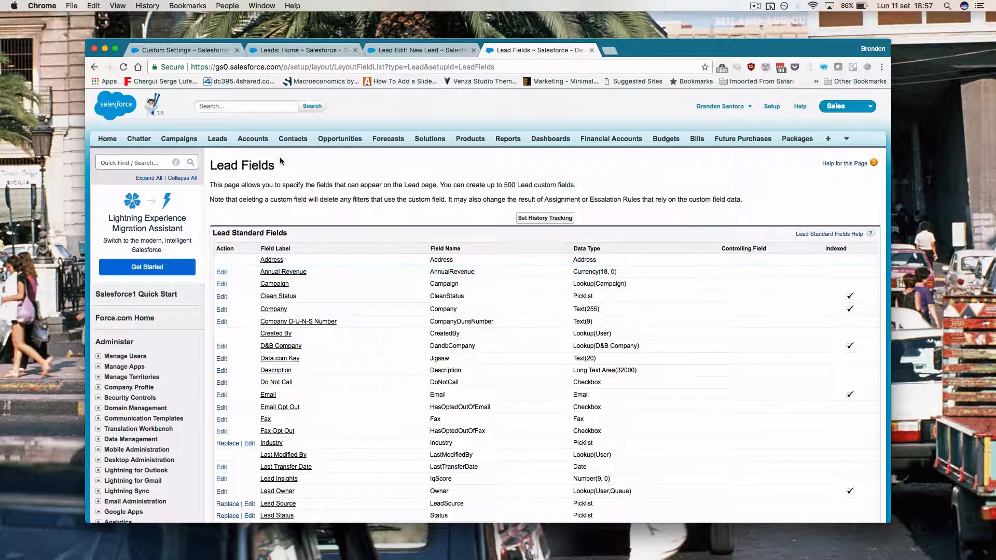
Step: Close the outdated New Lead tab and open a fresh New Lead form from Leads
{"action": "left_click", "coordinate": [218, 139]}
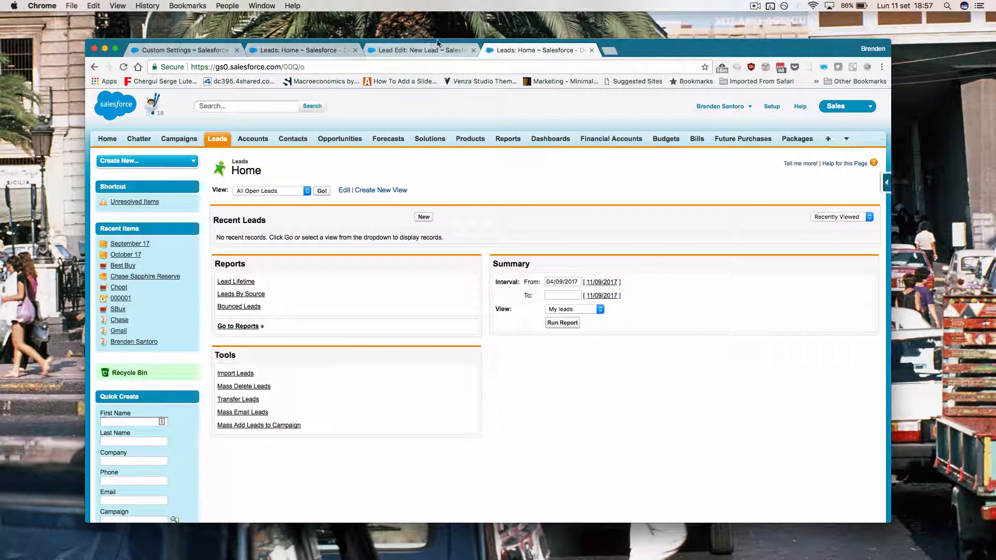
{"action": "left_click", "coordinate": [473, 51]}
{"action": "left_click", "coordinate": [423, 216]}
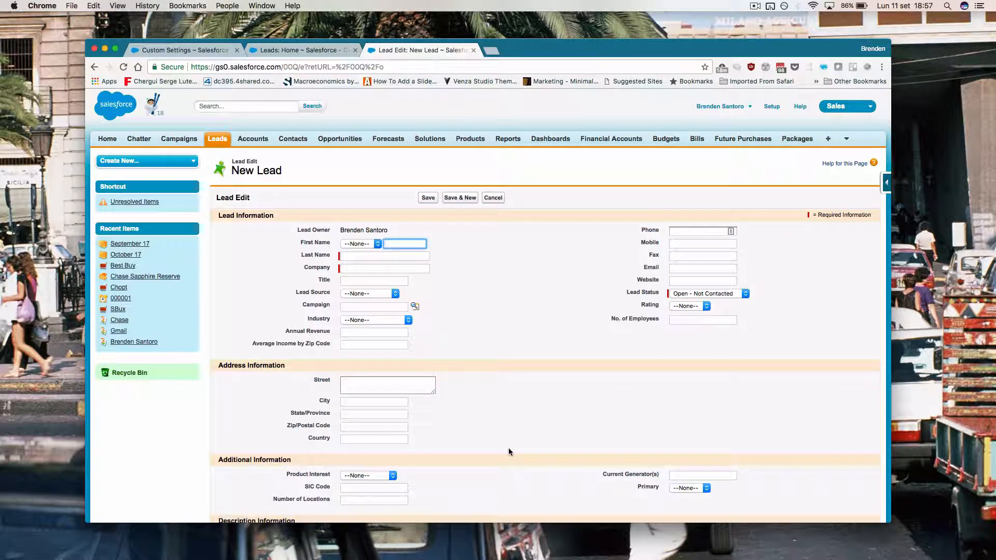
Step: Check the Average Income by Zip Code field, cancel the lead, and switch to the MedianZIP-3 spreadsheet
{"action": "left_click_drag", "start_coordinate": [253, 343], "coordinate": [359, 343]}
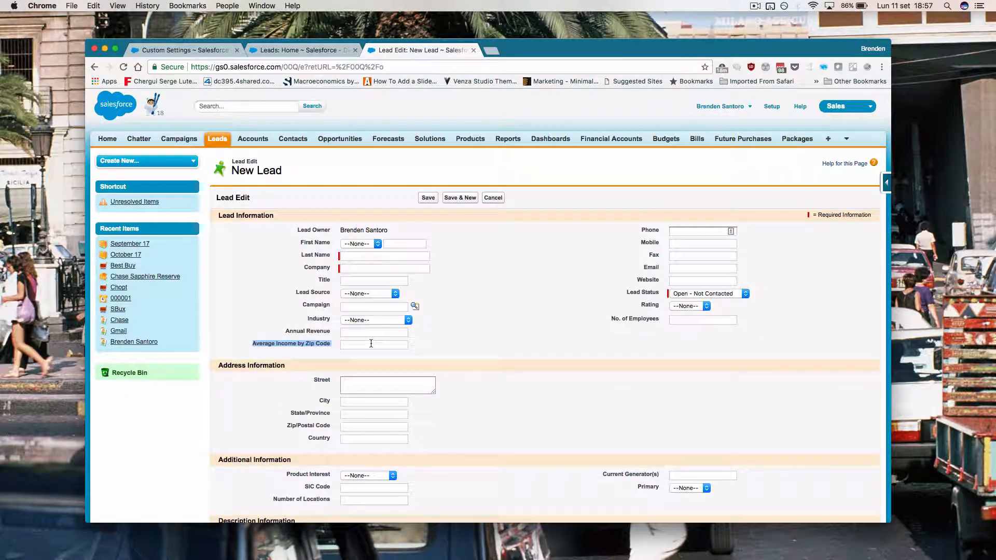
{"action": "left_click", "coordinate": [371, 343]}
{"action": "left_click", "coordinate": [493, 197]}
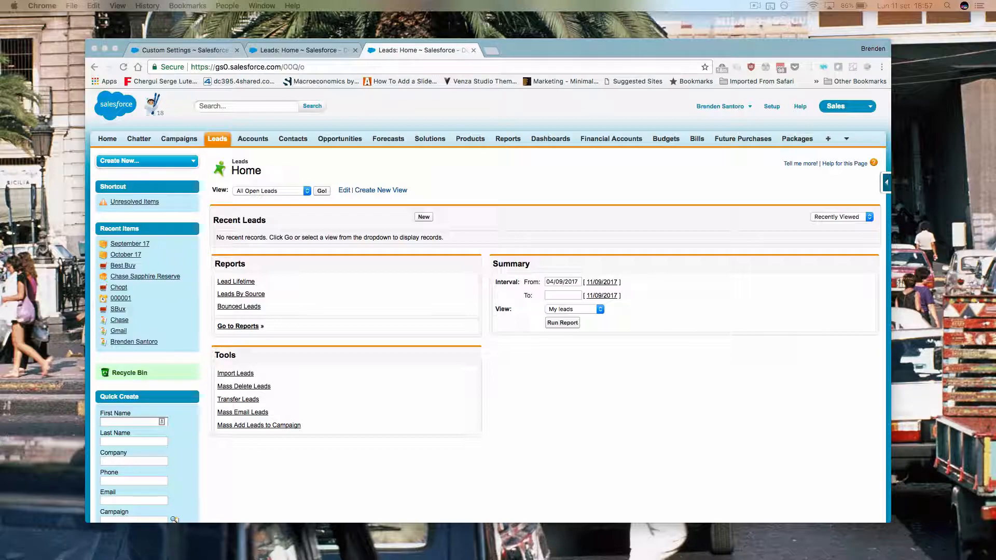
{"action": "left_click", "coordinate": [577, 67]}
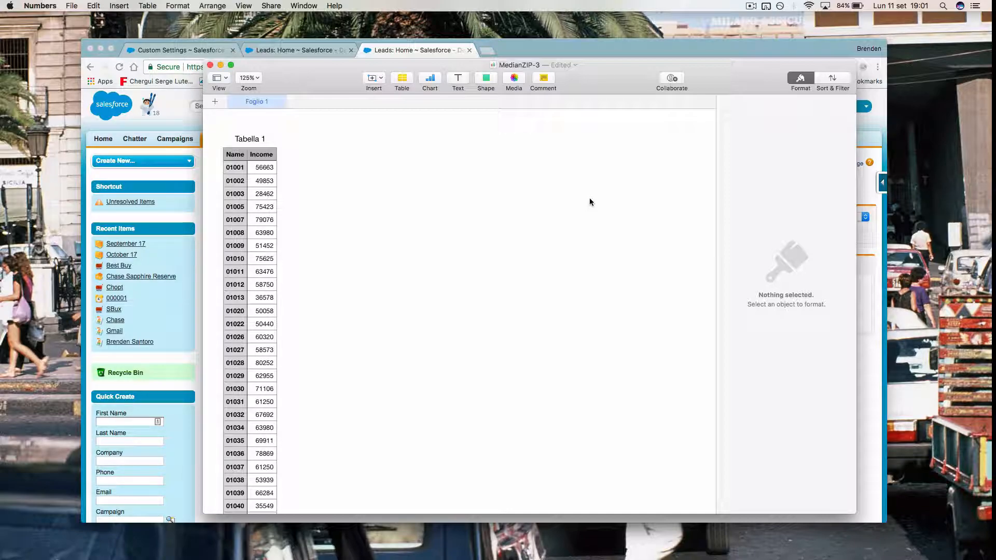
Step: Scroll through the MedianZIP-3 zip-code income table, then return to the Salesforce Leads tab
{"action": "scroll", "coordinate": [441, 256], "scroll_direction": "down", "scroll_amount": 20}
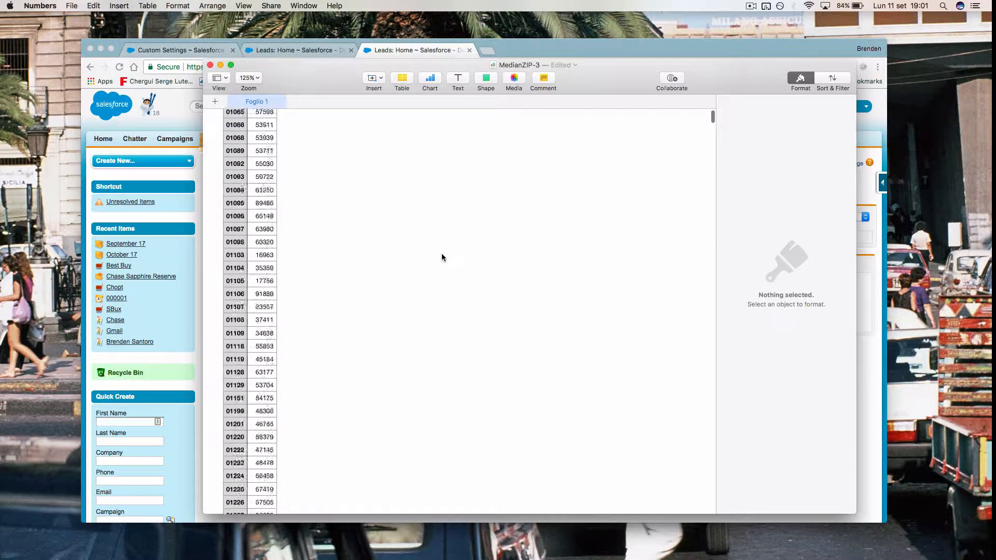
{"action": "scroll", "coordinate": [442, 257], "scroll_direction": "up", "scroll_amount": 20}
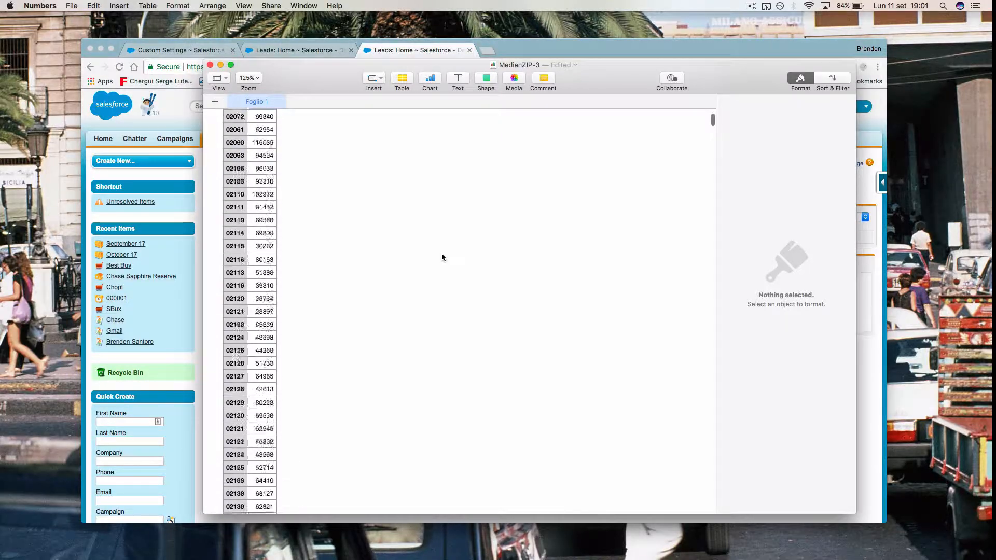
{"action": "scroll", "coordinate": [442, 262], "scroll_direction": "up", "scroll_amount": 15}
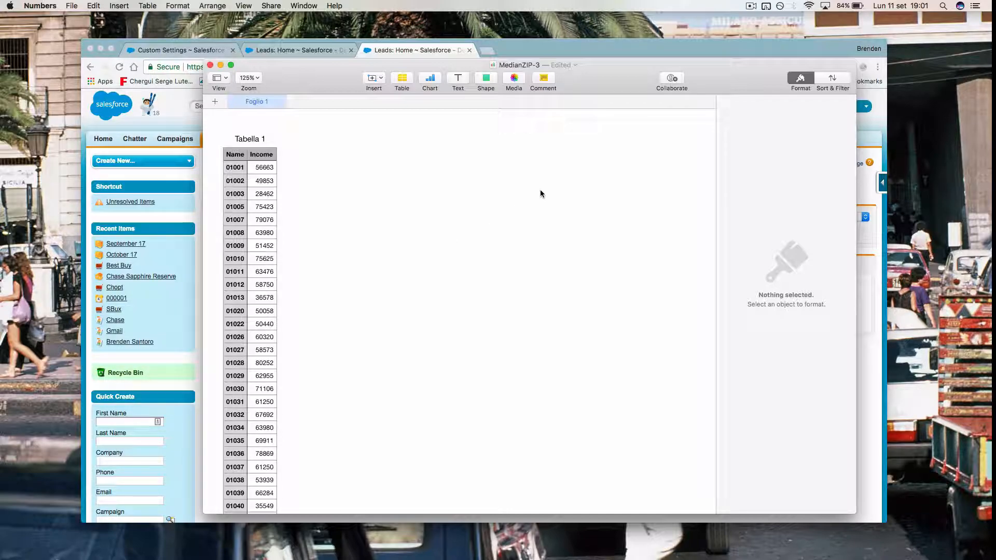
{"action": "scroll", "coordinate": [371, 303], "scroll_direction": "up", "scroll_amount": 2}
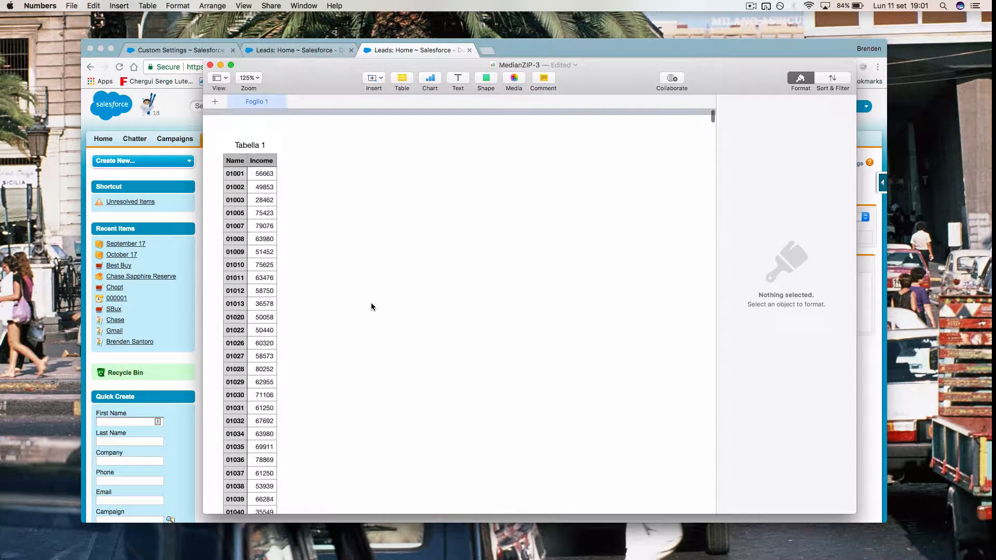
{"action": "scroll", "coordinate": [372, 303], "scroll_direction": "down", "scroll_amount": 5}
{"action": "left_click_drag", "start_coordinate": [714, 119], "coordinate": [622, 210]}
{"action": "left_click", "coordinate": [432, 47]}
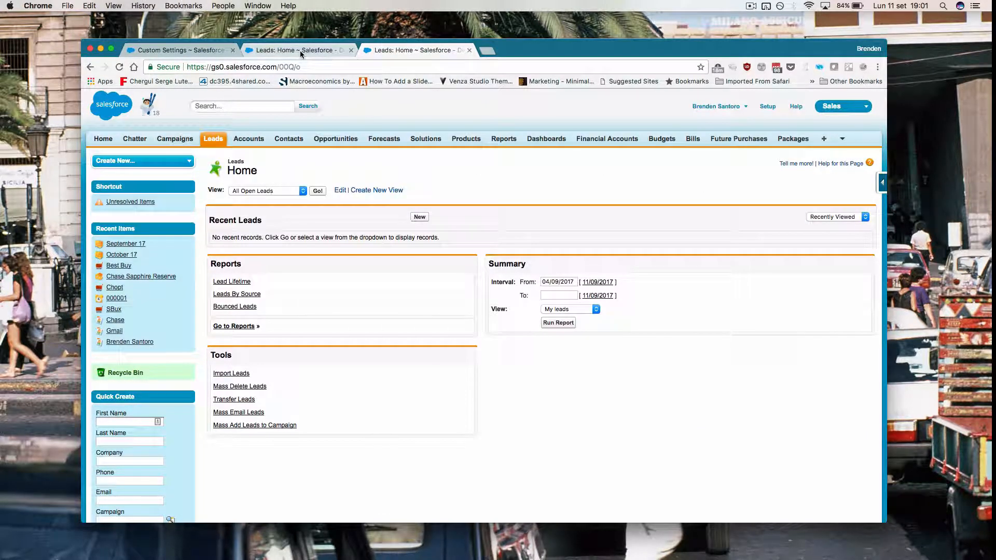
Step: Find Custom Settings through Setup Quick Find ('custom se') and start a new custom setting definition
{"action": "left_click", "coordinate": [172, 50]}
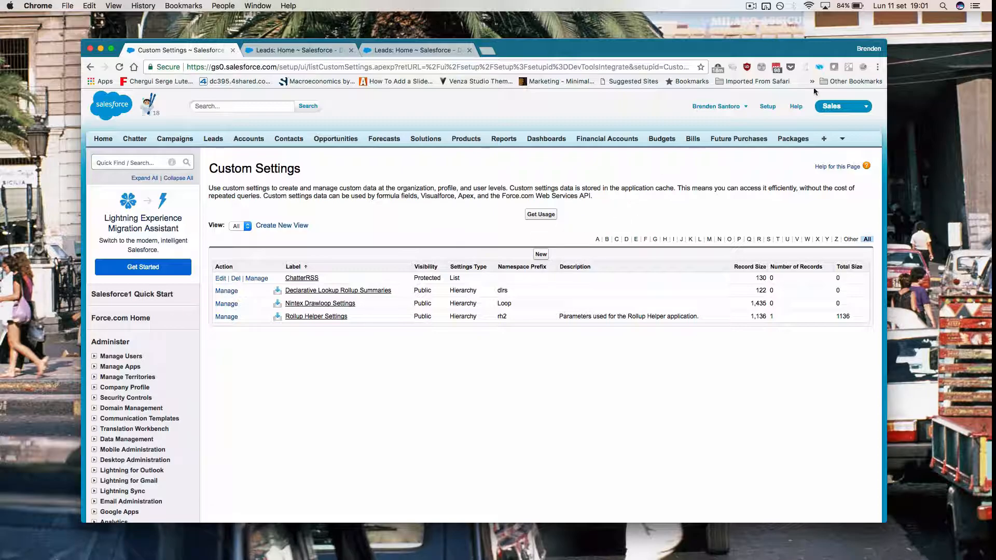
{"action": "left_click", "coordinate": [764, 107]}
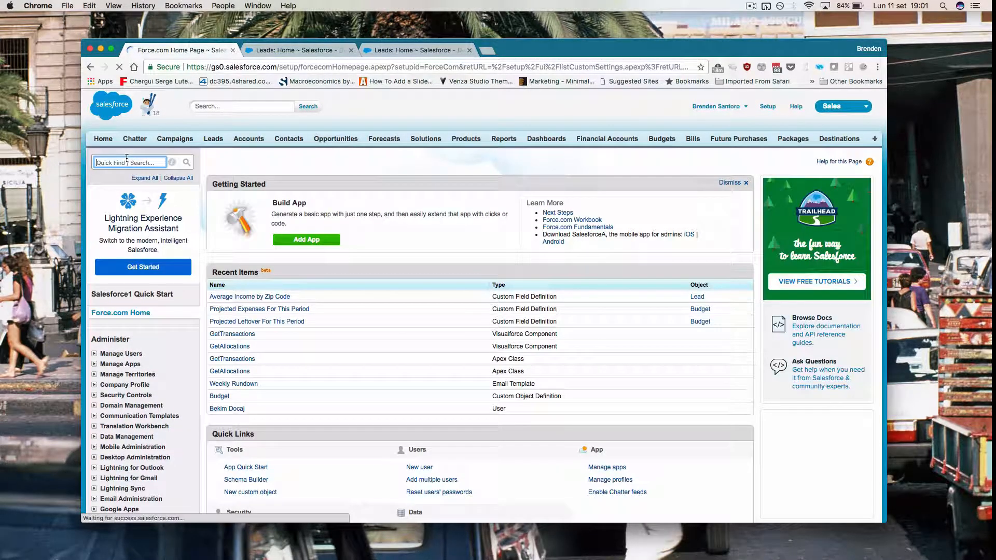
{"action": "type", "text": "custom se"}
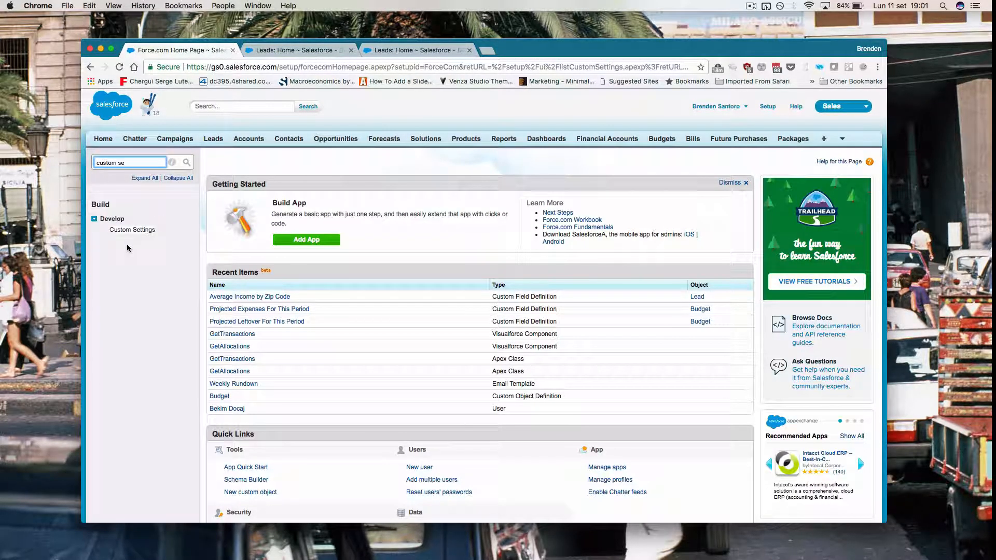
{"action": "scroll", "coordinate": [127, 242], "scroll_direction": "up", "scroll_amount": 5}
{"action": "left_click", "coordinate": [188, 215]}
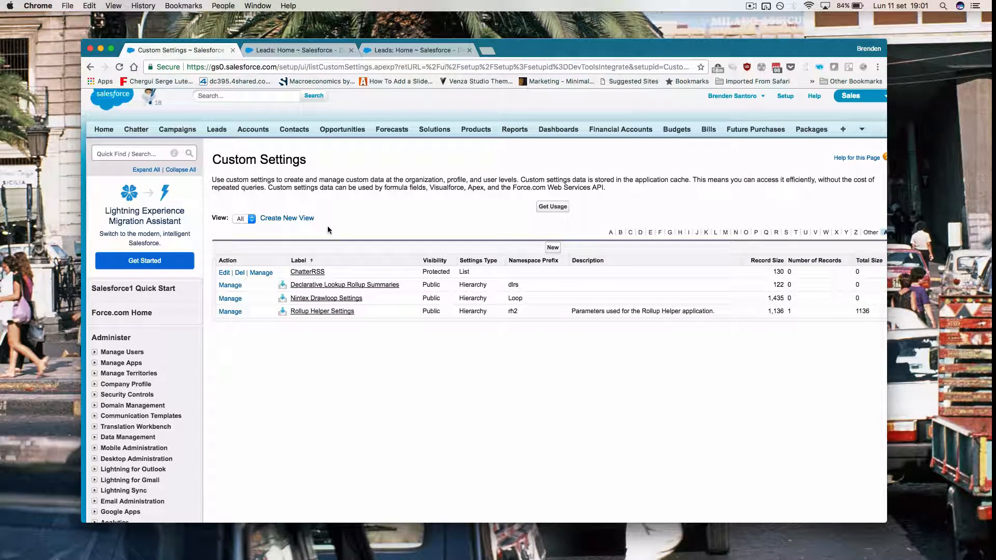
{"action": "left_click", "coordinate": [552, 247]}
Step: Enter ZipIncome as both the custom setting's Label and Object Name
{"action": "left_click", "coordinate": [363, 254]}
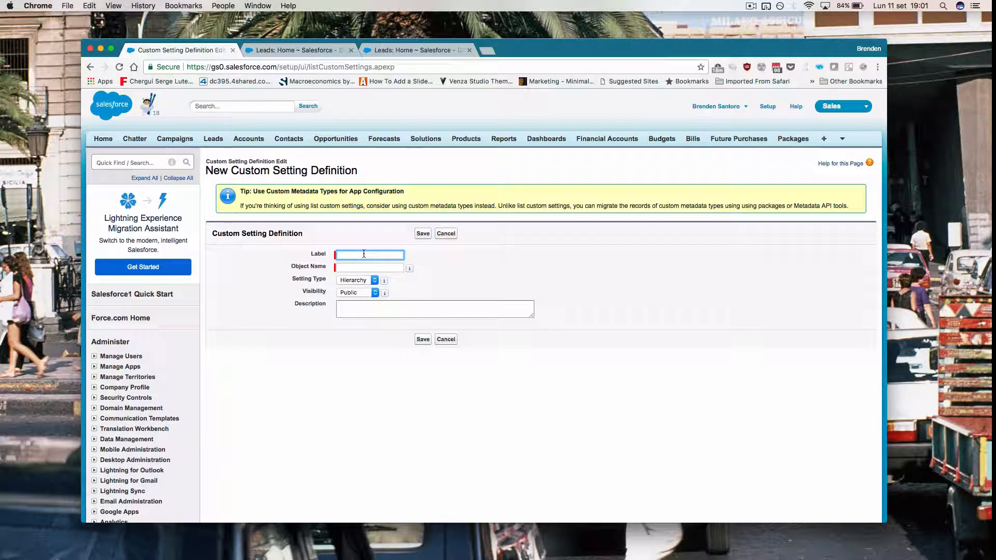
{"action": "type", "text": "ZipIncome"}
{"action": "left_click", "coordinate": [367, 267]}
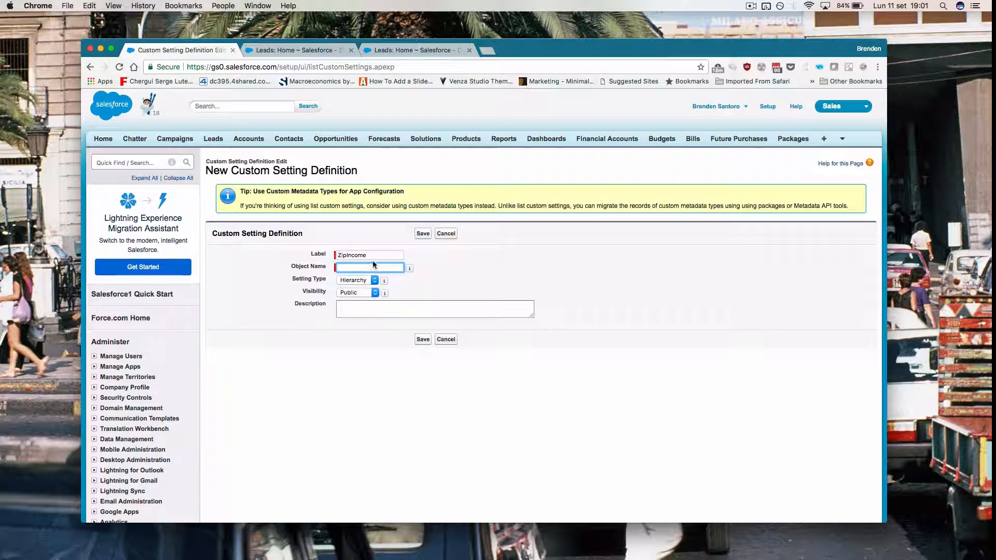
{"action": "scroll", "coordinate": [365, 268], "scroll_direction": "up", "scroll_amount": 5}
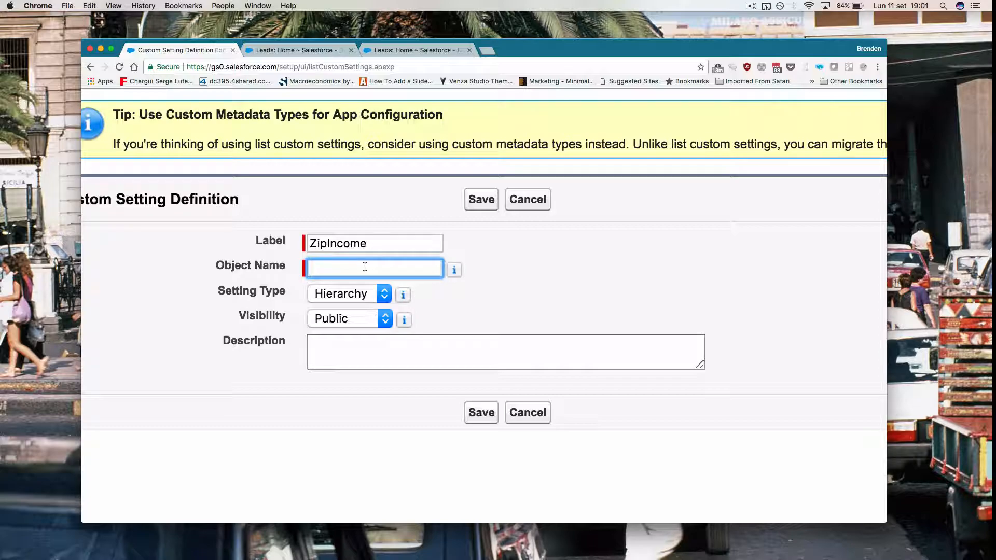
{"action": "left_click", "coordinate": [261, 248]}
{"action": "key", "text": "super+c"}
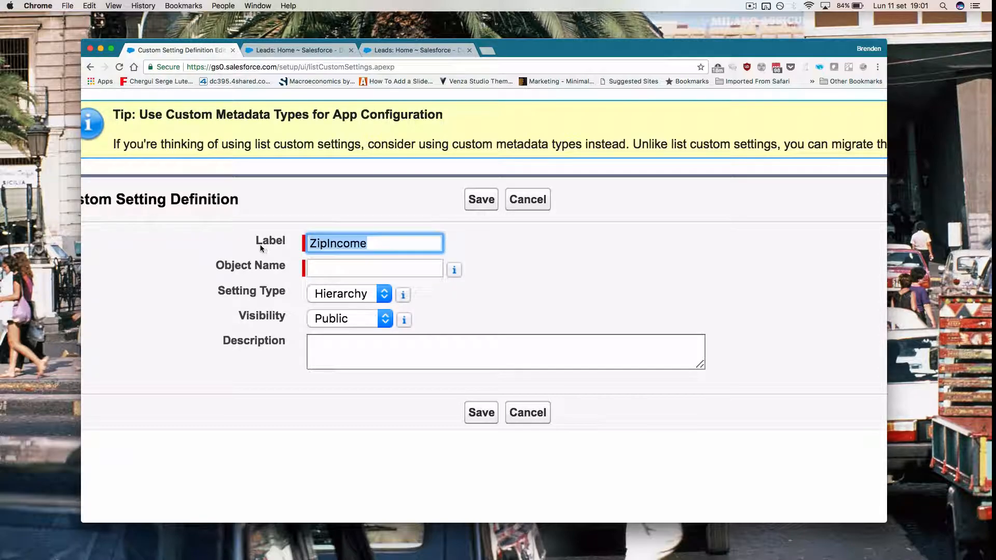
{"action": "left_click", "coordinate": [317, 265]}
{"action": "key", "text": "super+v"}
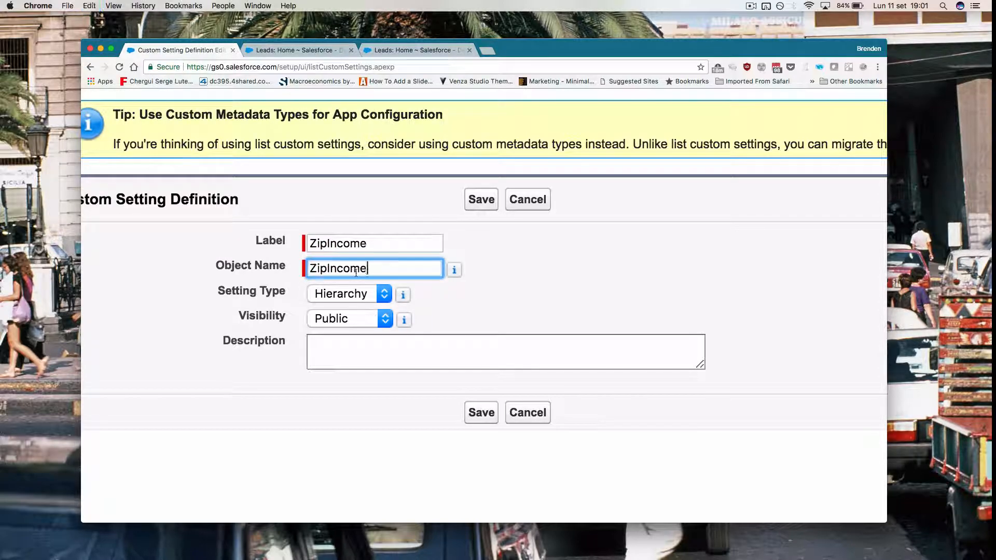
Step: Set the Setting Type to List, keep Visibility Public, and save ZipIncome
{"action": "left_click", "coordinate": [388, 298]}
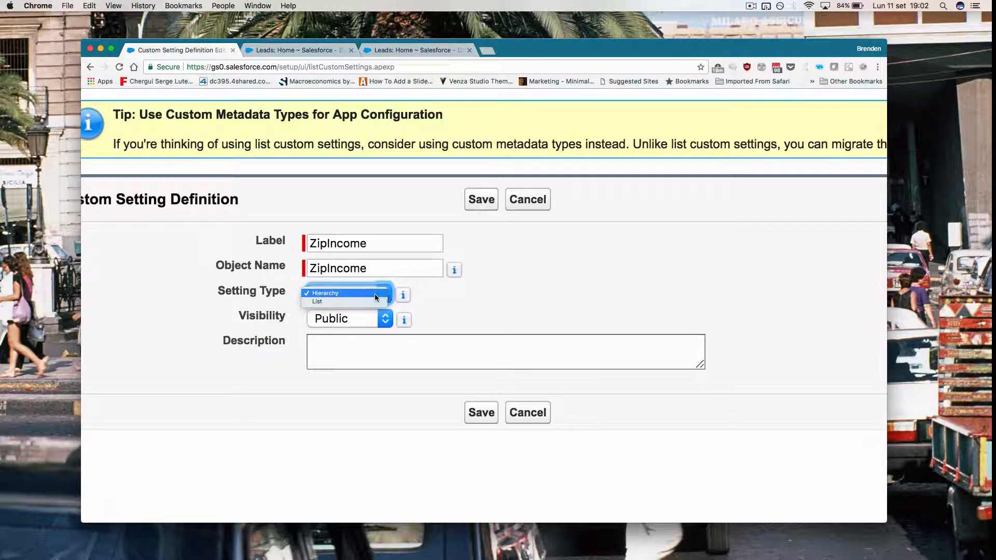
{"action": "left_click", "coordinate": [365, 299]}
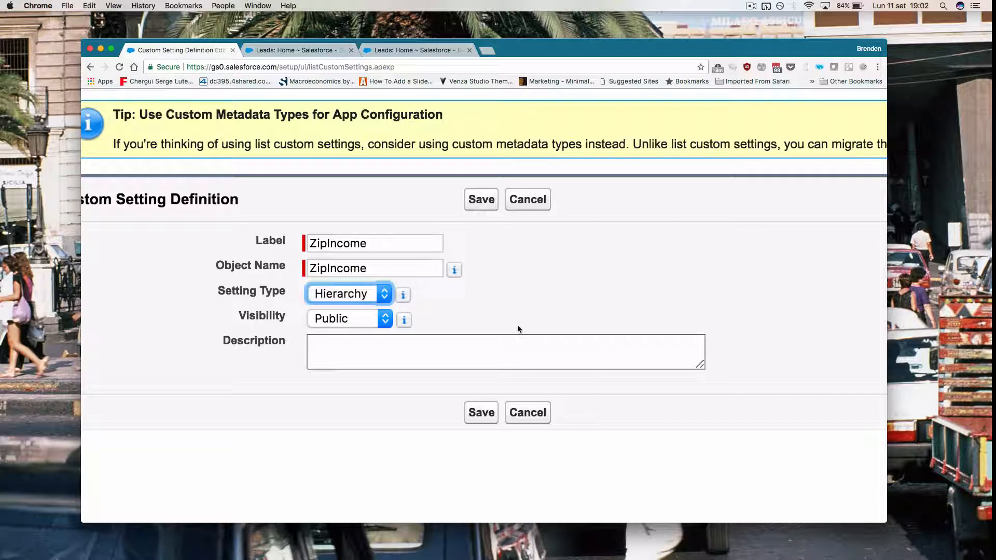
{"action": "key", "text": "super+minus"}
{"action": "key", "text": "super+minus"}
{"action": "key", "text": "super+minus"}
{"action": "key", "text": "super+minus"}
{"action": "key", "text": "super+minus"}
{"action": "left_click", "coordinate": [356, 292]}
{"action": "left_click", "coordinate": [356, 294]}
{"action": "left_click", "coordinate": [422, 233]}
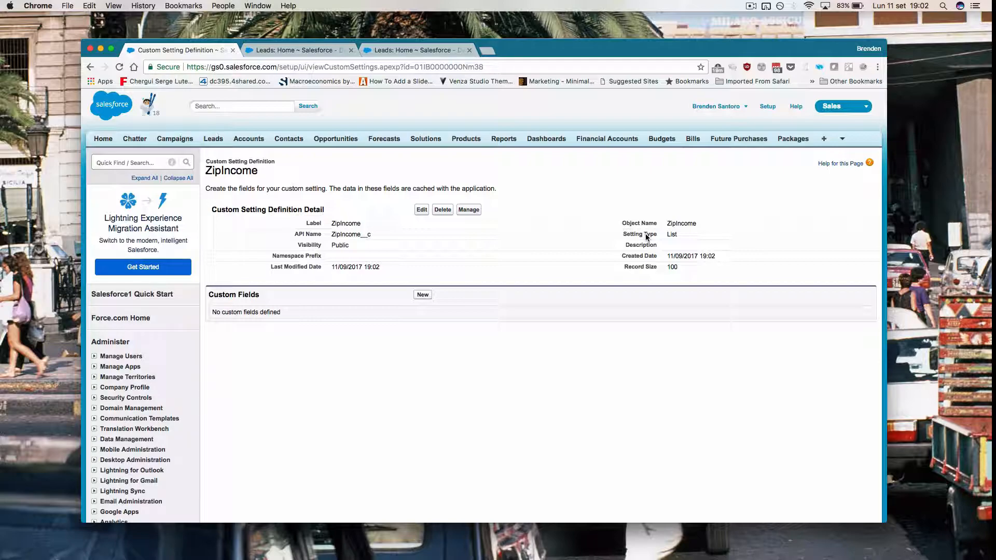
Step: Add a Currency field labelled 'Income' with default length 18 to ZipIncome
{"action": "left_click", "coordinate": [422, 295]}
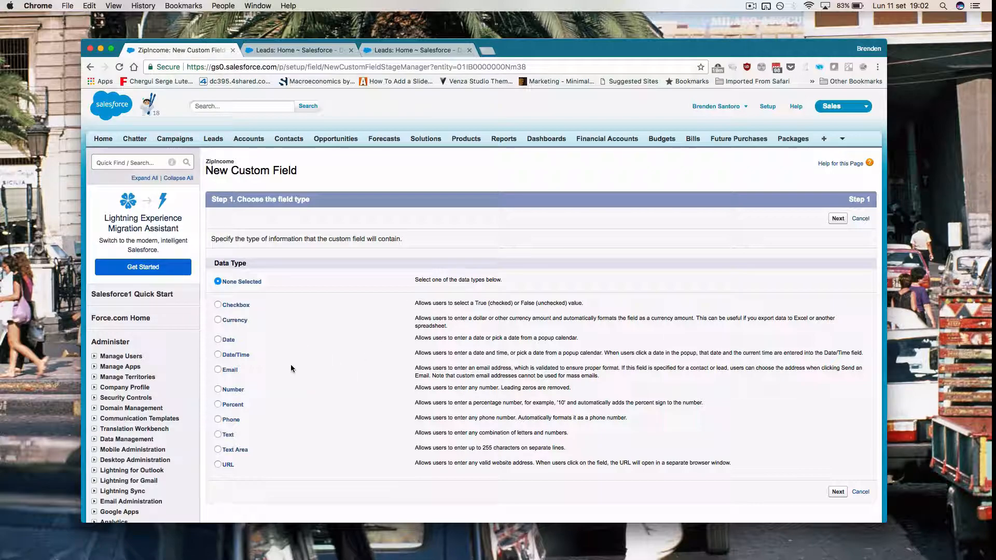
{"action": "left_click", "coordinate": [236, 320]}
{"action": "left_click", "coordinate": [836, 219]}
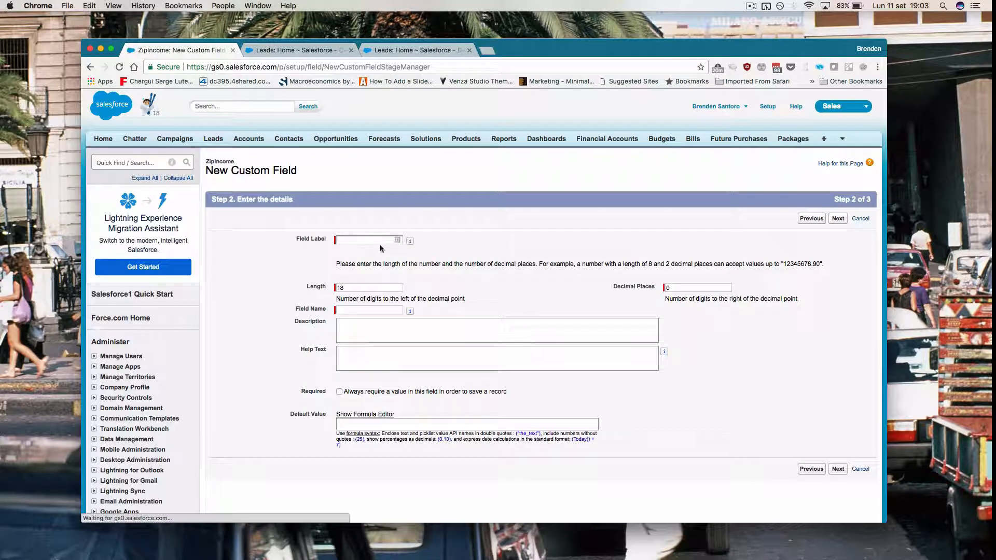
{"action": "left_click", "coordinate": [346, 239]}
{"action": "type", "text": "I com"}
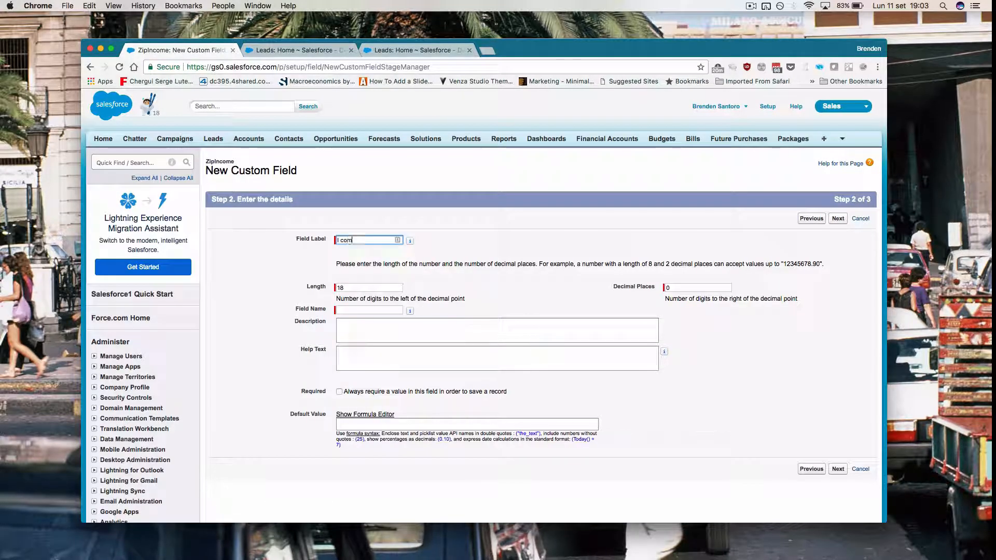
{"action": "key", "text": "BackSpace"}
{"action": "key", "text": "BackSpace"}
{"action": "type", "text": "ncome"}
{"action": "key", "text": "Tab"}
{"action": "key", "text": "Tab"}
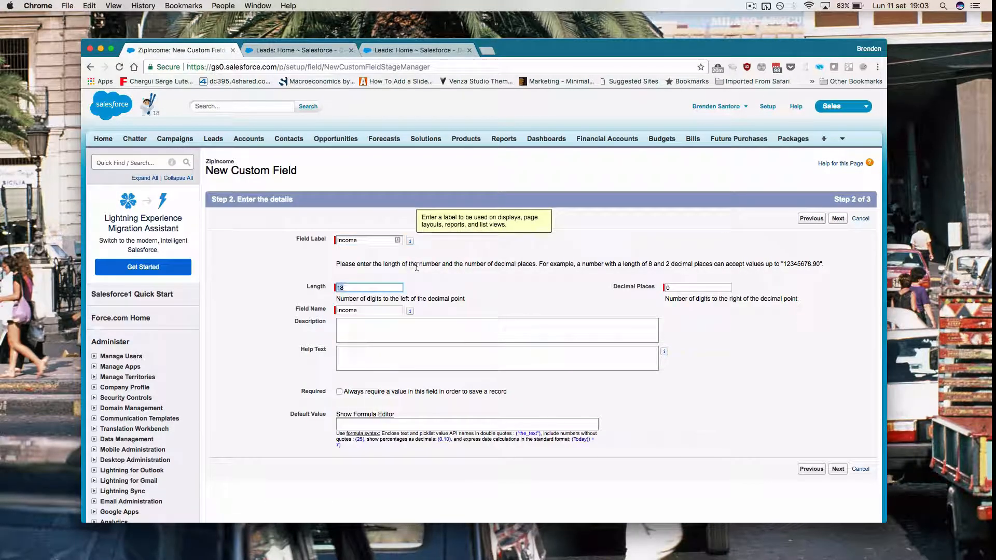
{"action": "left_click", "coordinate": [441, 307]}
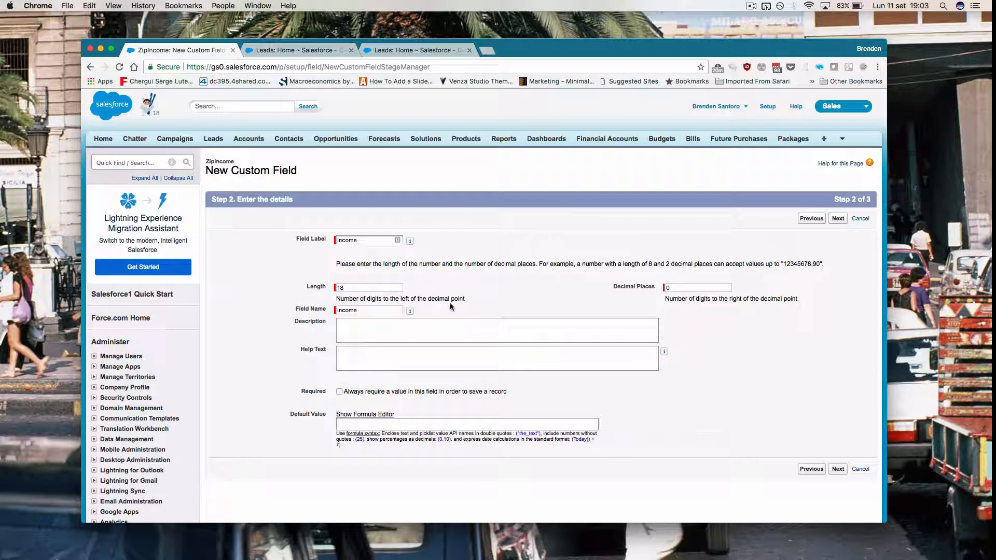
{"action": "left_click", "coordinate": [832, 219]}
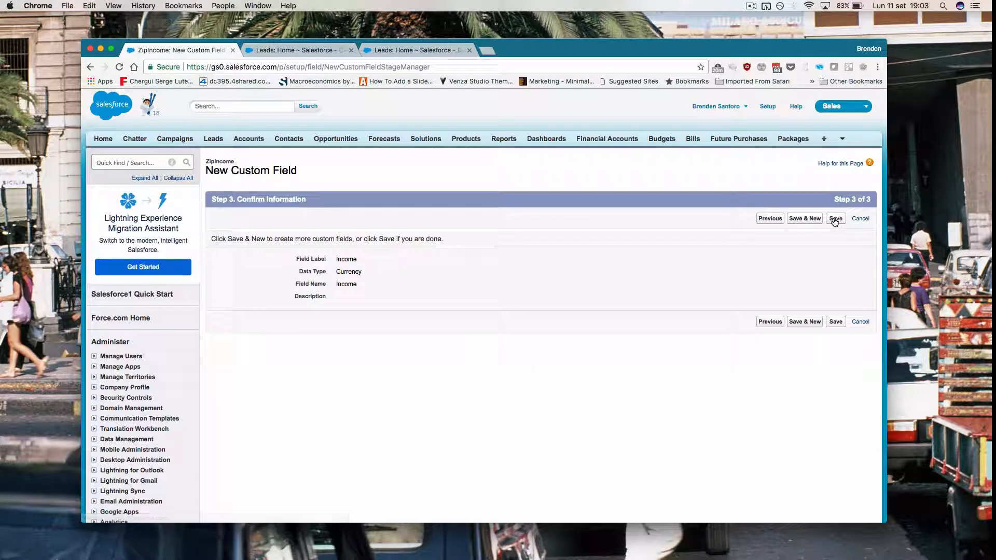
{"action": "left_click", "coordinate": [835, 219]}
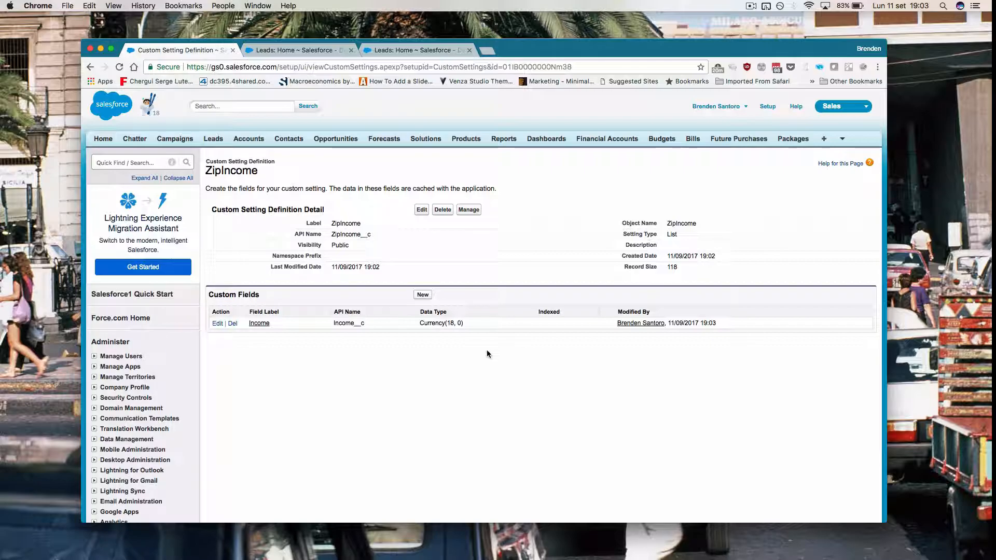
Step: Bring the MedianZIP-3 spreadsheet in Numbers to the front via Mission Control
{"action": "key", "text": "ctrl+Up"}
{"action": "left_click", "coordinate": [568, 319]}
{"action": "scroll", "coordinate": [324, 349], "scroll_direction": "down", "scroll_amount": 10}
{"action": "scroll", "coordinate": [323, 350], "scroll_direction": "up", "scroll_amount": 15}
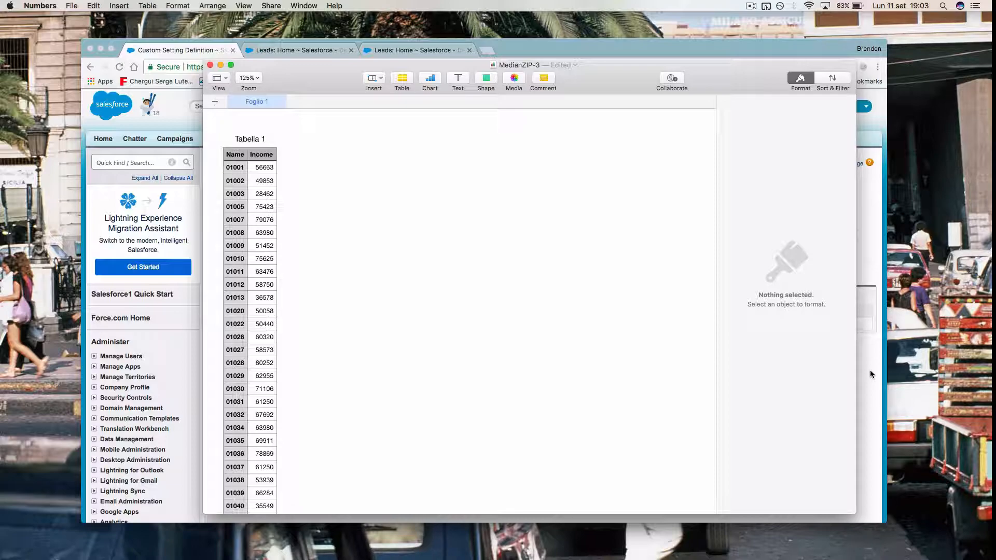
Step: Export the MedianZIP-3 table as CSV to Downloads, replacing the existing file
{"action": "left_click", "coordinate": [72, 6]}
{"action": "mouse_move", "coordinate": [89, 113]}
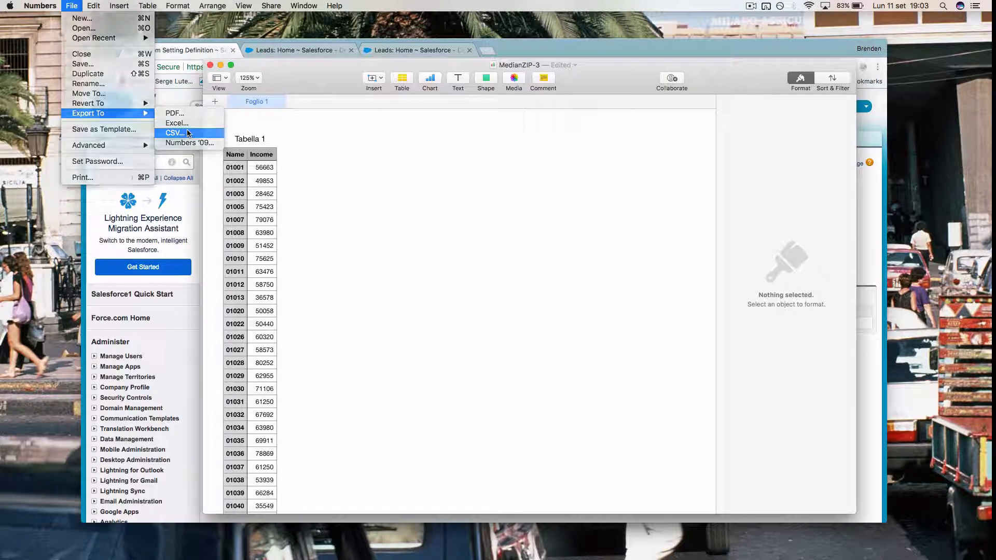
{"action": "left_click", "coordinate": [187, 131]}
{"action": "left_click", "coordinate": [660, 177]}
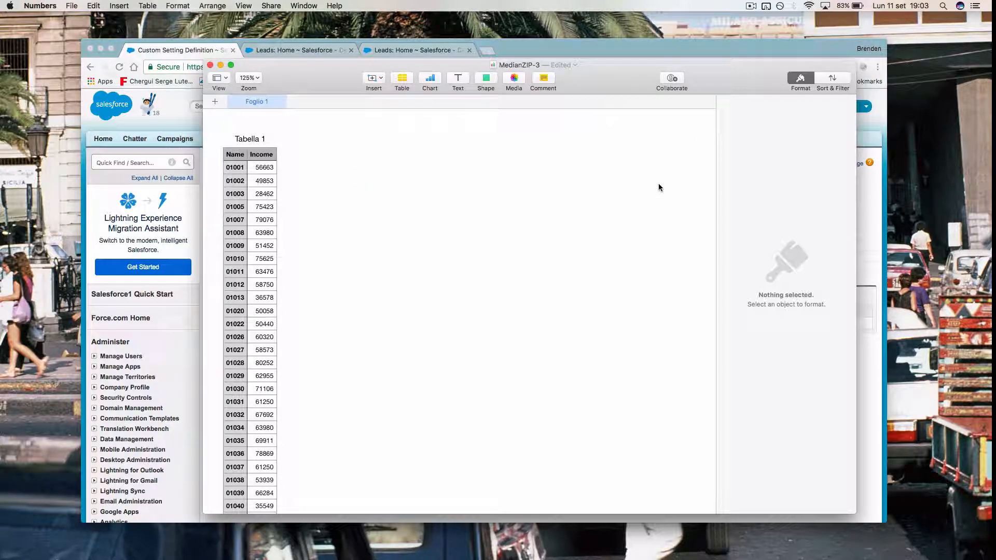
{"action": "left_click", "coordinate": [696, 316]}
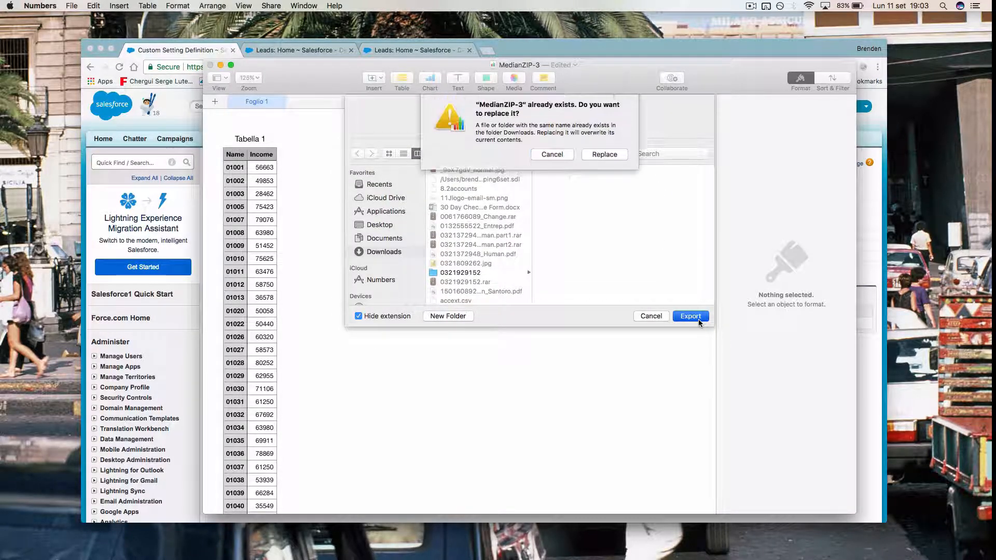
{"action": "left_click", "coordinate": [610, 158]}
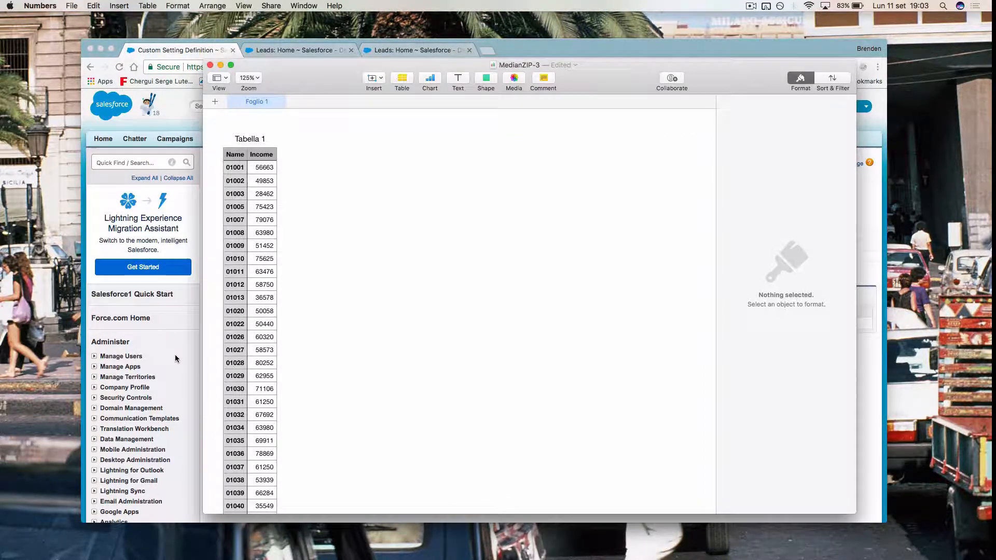
{"action": "left_click", "coordinate": [176, 357]}
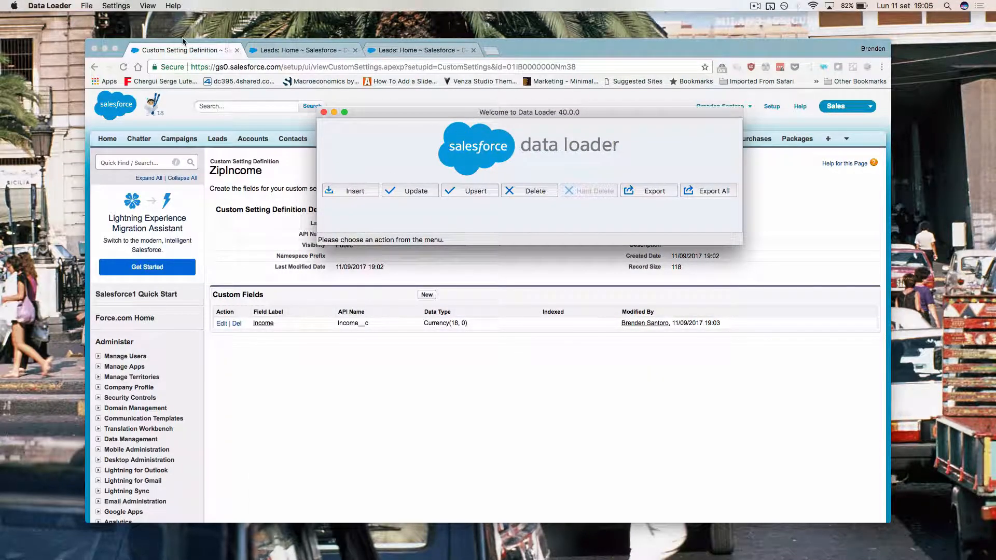
Step: Enable the Bulk API in Data Loader settings
{"action": "left_click", "coordinate": [114, 7]}
{"action": "left_click", "coordinate": [122, 19]}
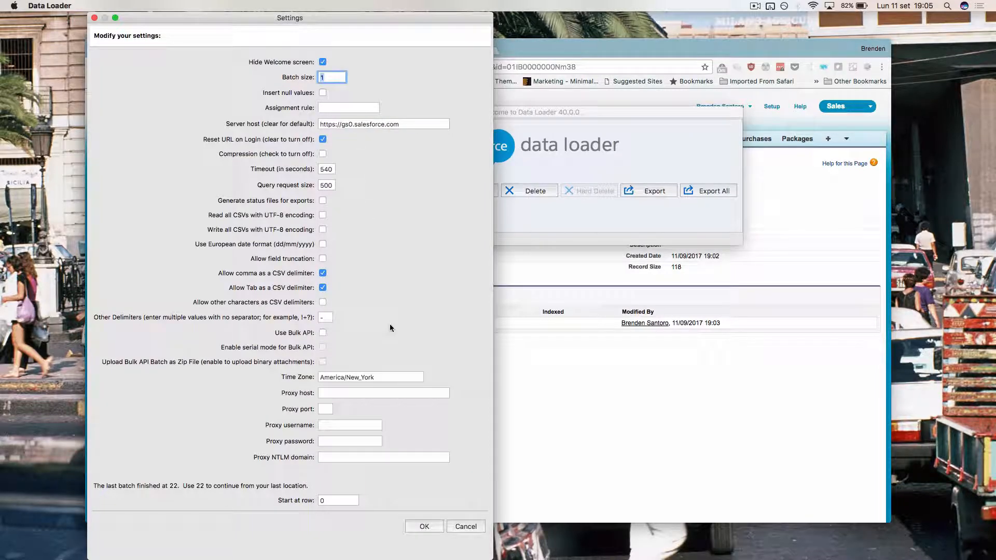
{"action": "left_click", "coordinate": [322, 333]}
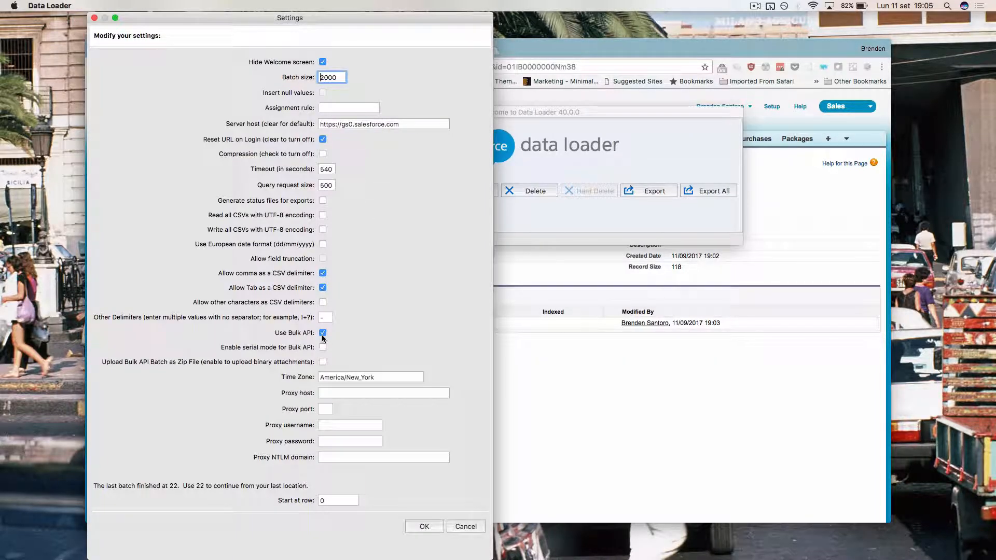
{"action": "left_click", "coordinate": [423, 526]}
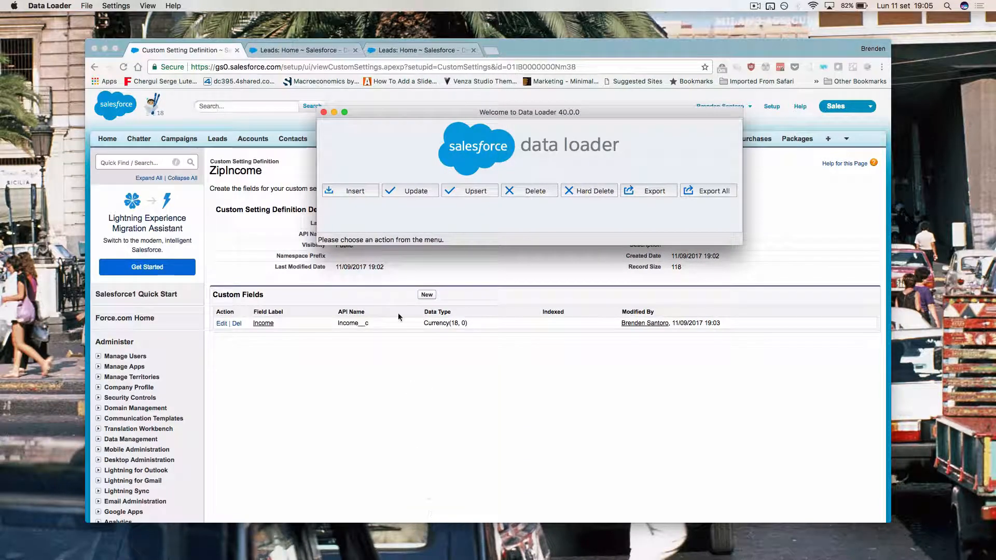
Step: Start an Insert operation and log in to the Salesforce org, allowing access
{"action": "left_click", "coordinate": [349, 192]}
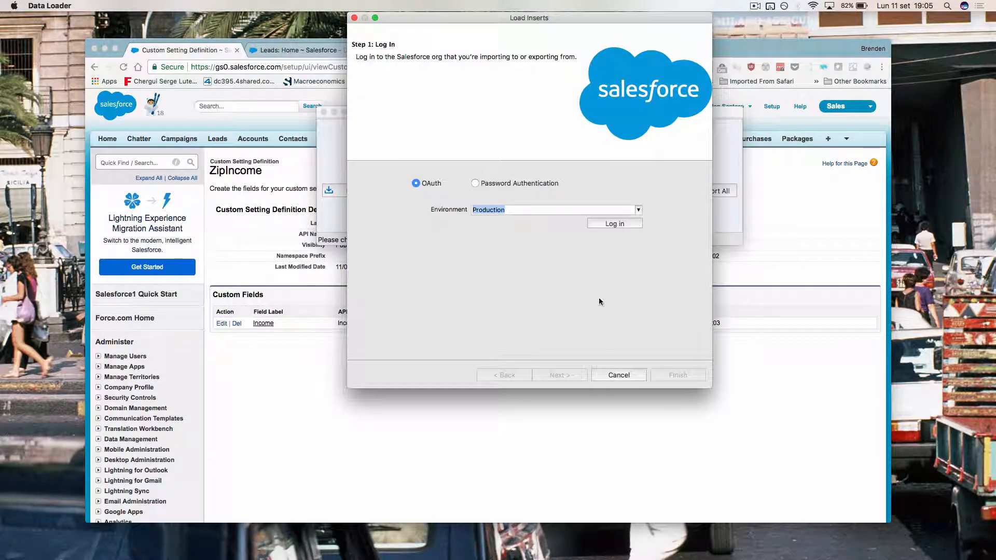
{"action": "left_click", "coordinate": [606, 223]}
{"action": "left_click", "coordinate": [267, 368]}
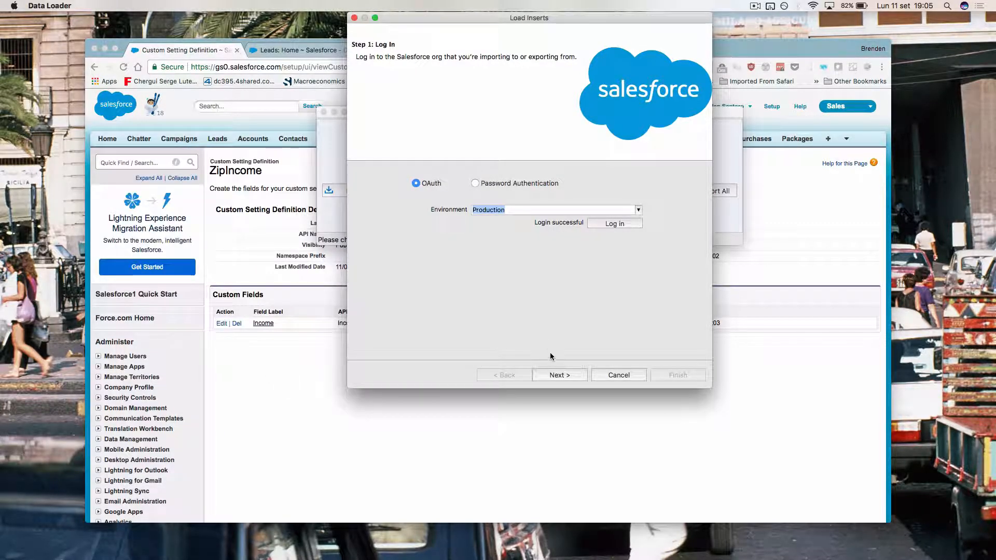
{"action": "left_click", "coordinate": [558, 375]}
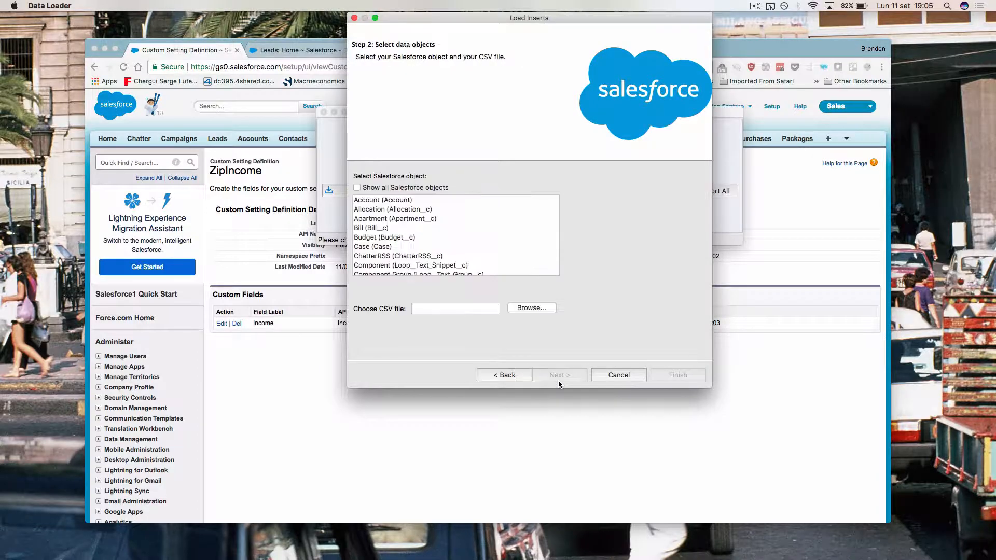
Step: Target the ZipIncome object with the MedianZIP-3 CSV, acknowledging 32634 records to insert
{"action": "left_click", "coordinate": [376, 238]}
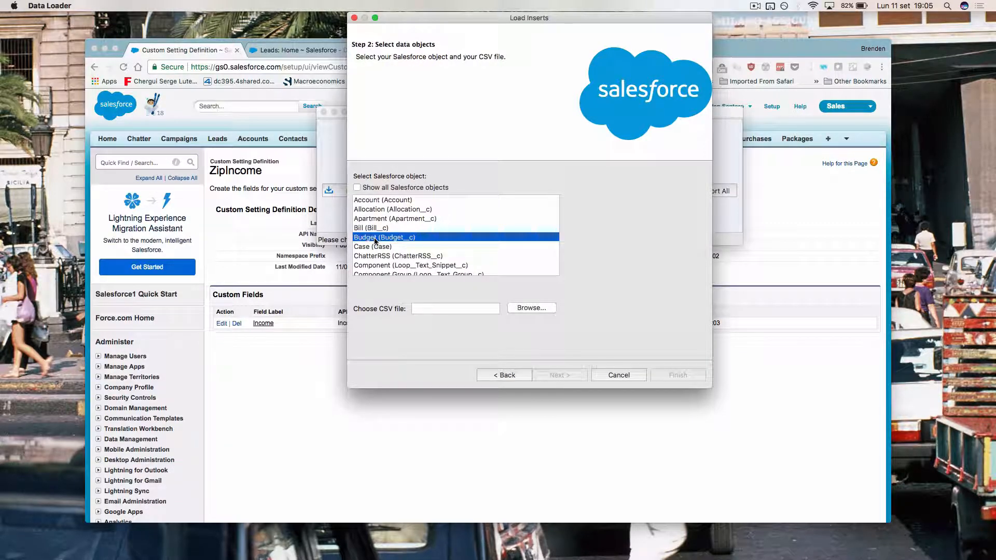
{"action": "key", "text": "z"}
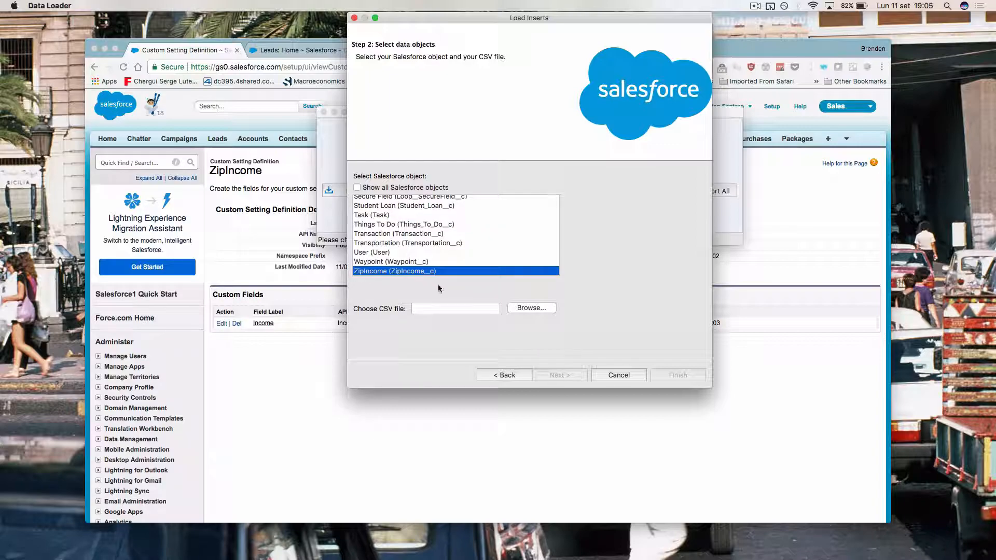
{"action": "left_click", "coordinate": [530, 308]}
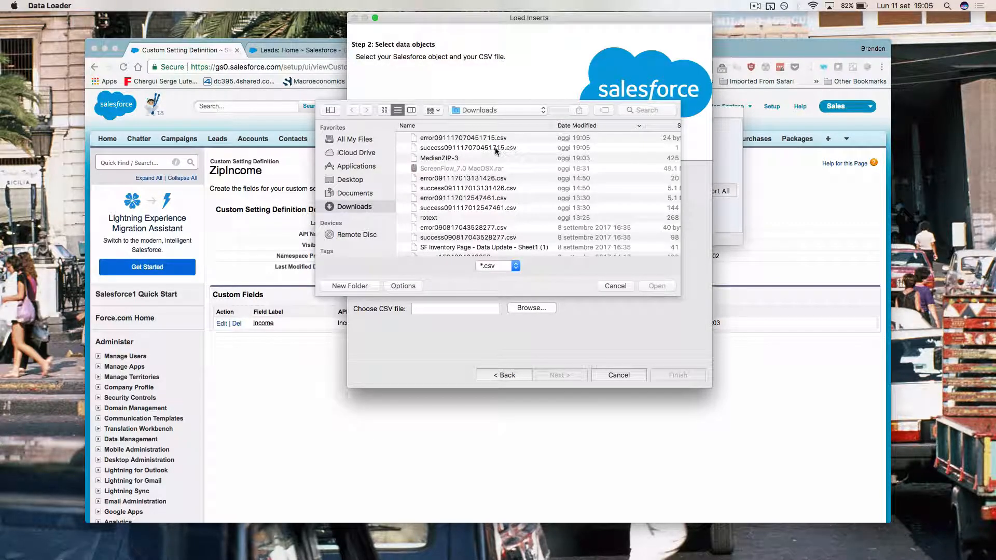
{"action": "left_click", "coordinate": [470, 158]}
{"action": "double_click", "coordinate": [471, 158]}
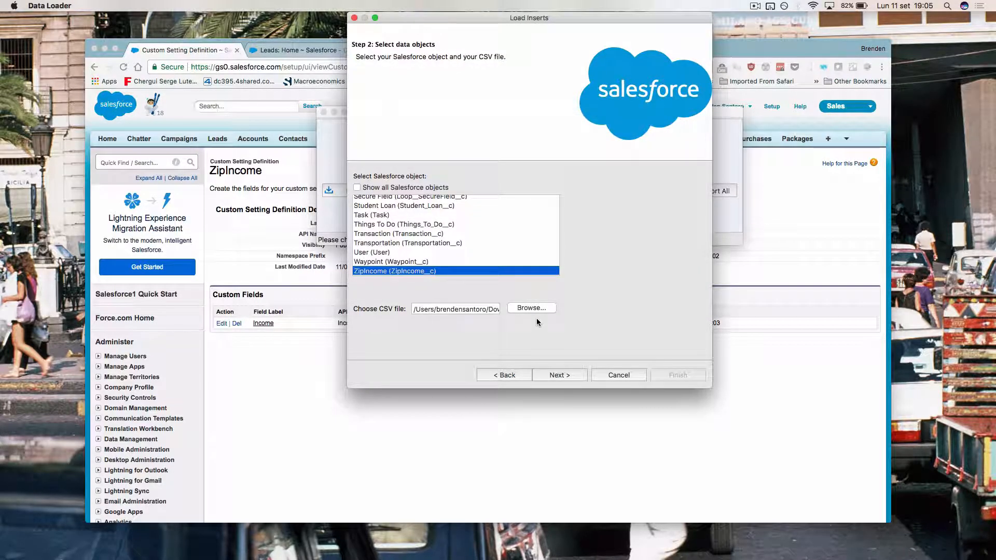
{"action": "left_click", "coordinate": [571, 374]}
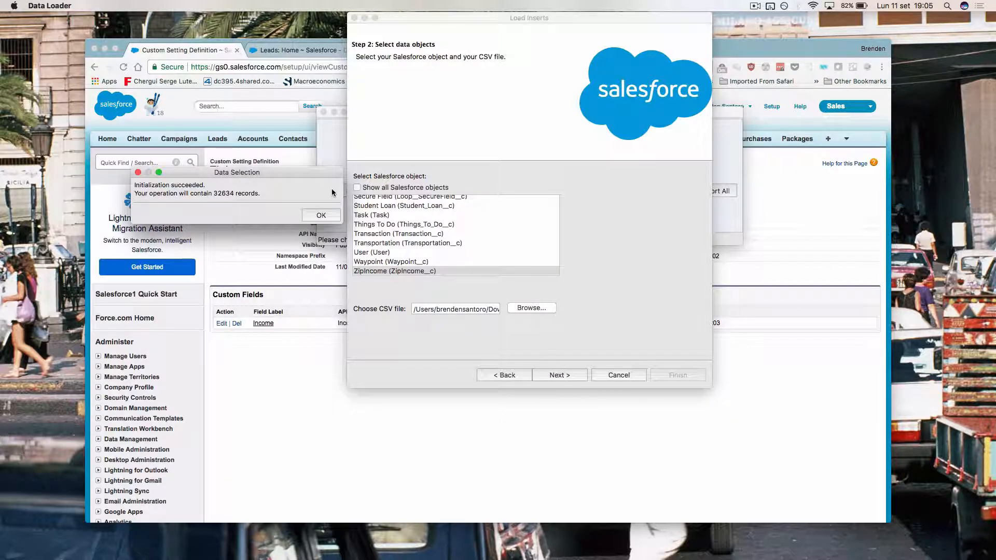
{"action": "left_click", "coordinate": [326, 222]}
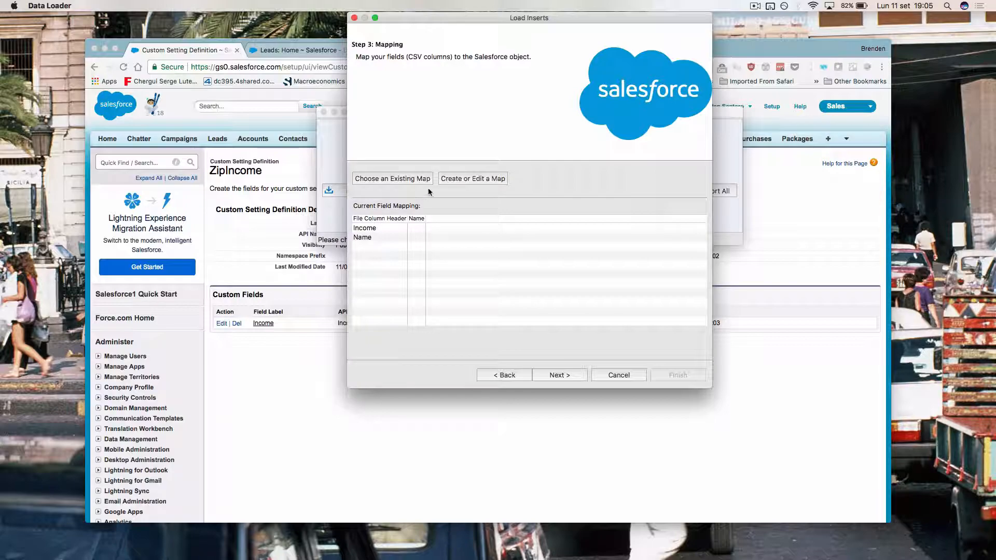
Step: Auto-match the CSV columns, pairing Income with Income__c and Name with Name
{"action": "left_click", "coordinate": [448, 178]}
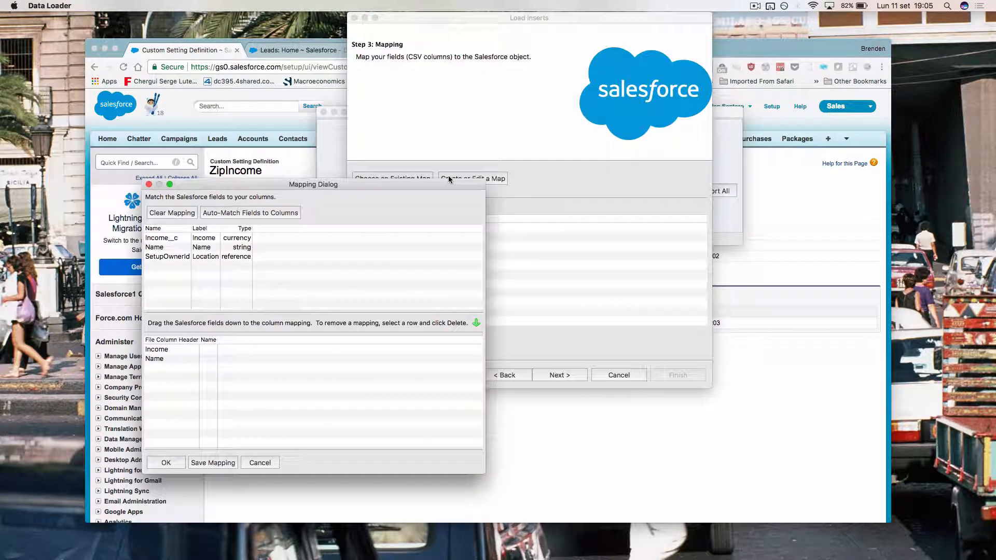
{"action": "left_click", "coordinate": [278, 213]}
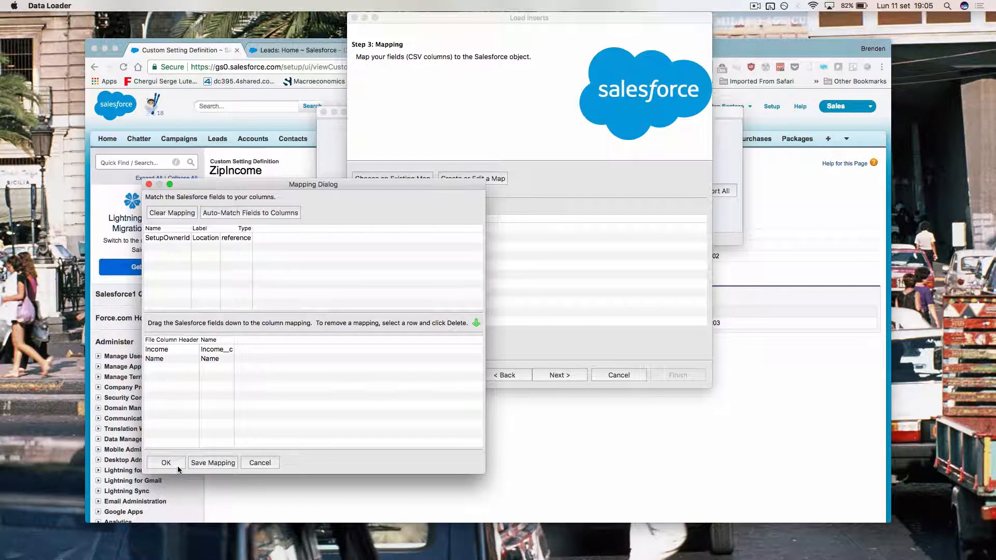
{"action": "left_click", "coordinate": [177, 358]}
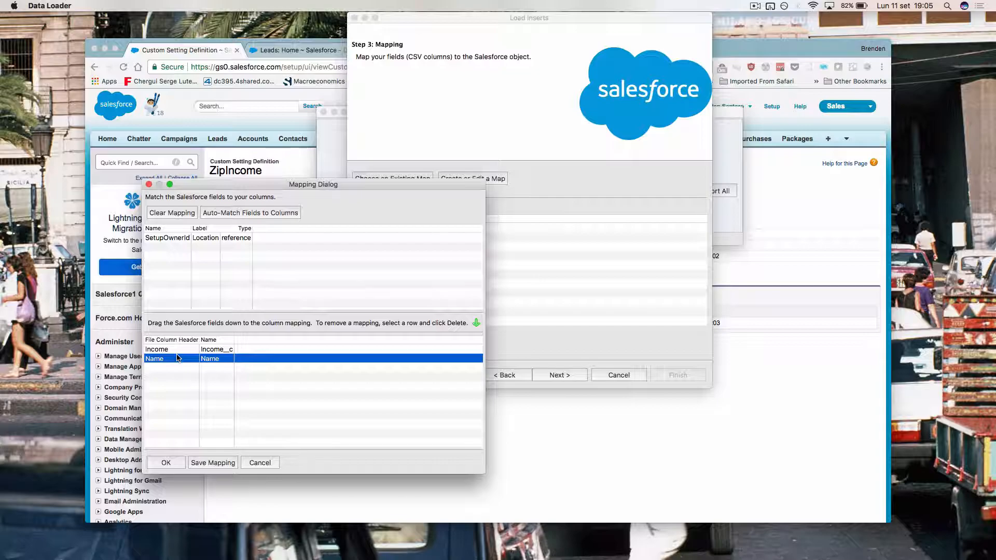
{"action": "left_click", "coordinate": [167, 462]}
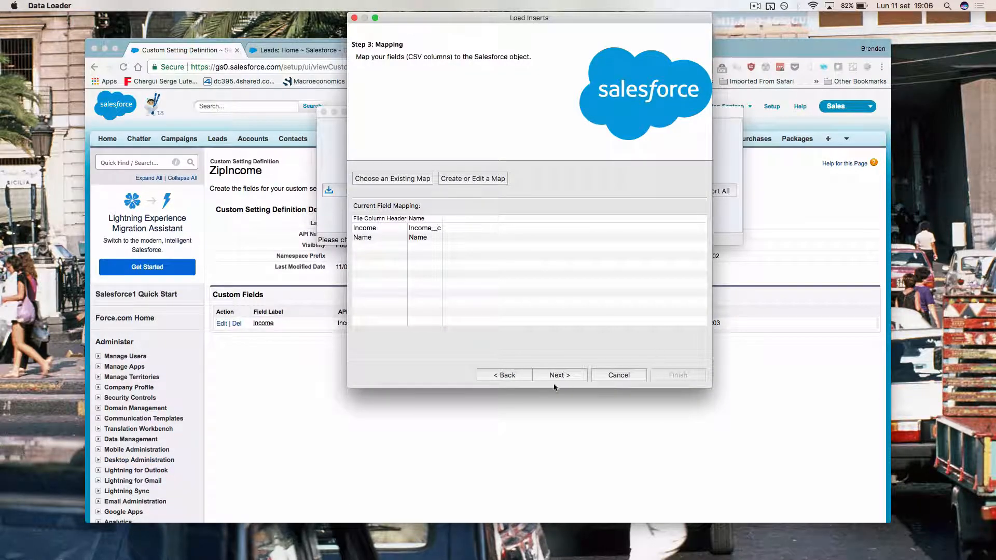
Step: Check the ZIP code values in the MedianZIP-3 spreadsheet, then advance the insert wizard to its final step
{"action": "key", "text": "ctrl+Up"}
{"action": "left_click", "coordinate": [660, 394]}
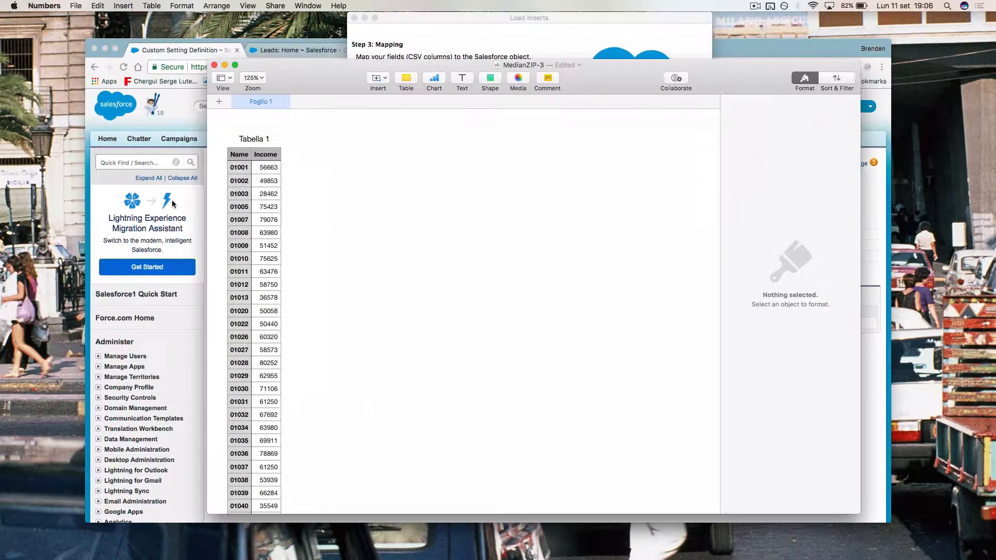
{"action": "left_click", "coordinate": [223, 190]}
{"action": "left_click", "coordinate": [238, 170]}
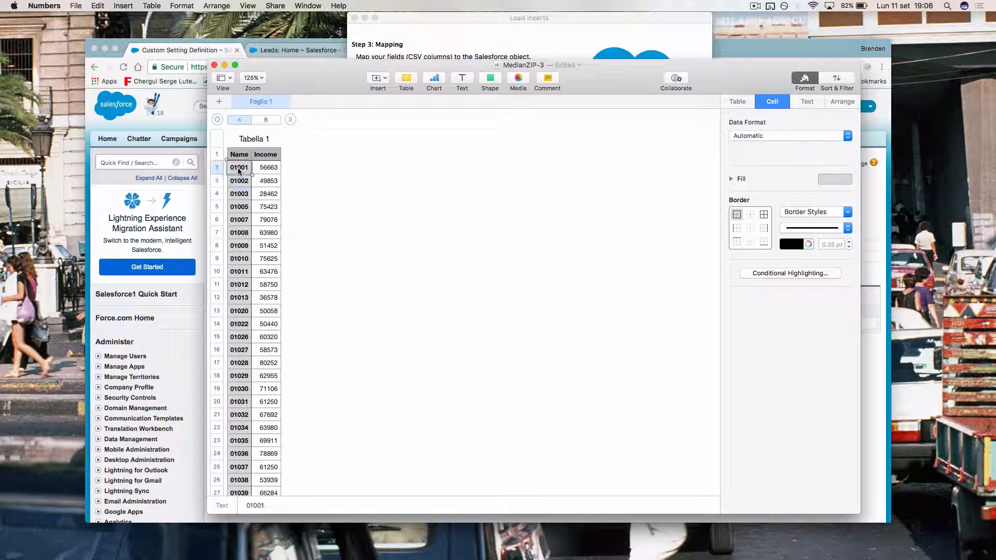
{"action": "left_click", "coordinate": [408, 51]}
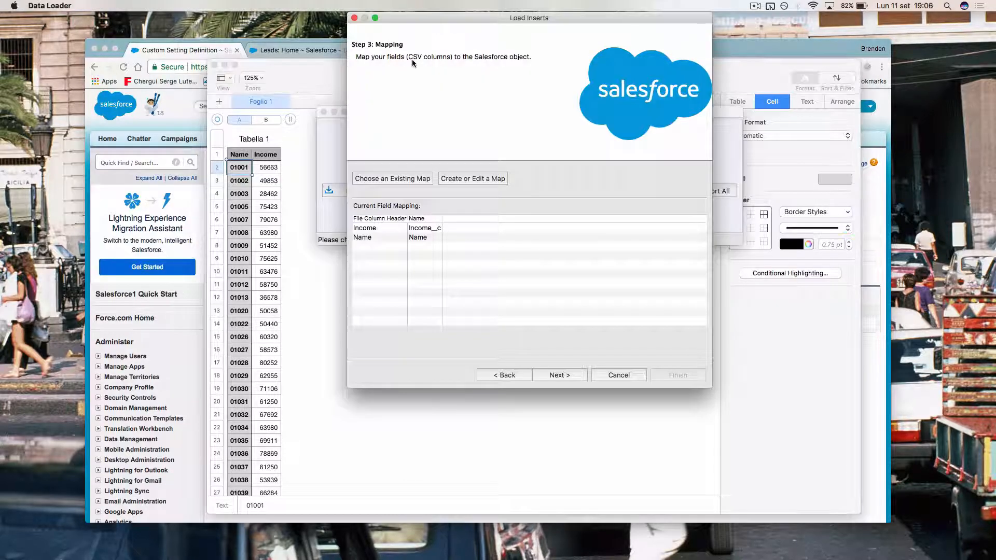
{"action": "left_click", "coordinate": [568, 377]}
Step: Run the insert (32612 succeeded, 22 duplicate failures), review the error rows, and dismiss the results
{"action": "left_click", "coordinate": [669, 379]}
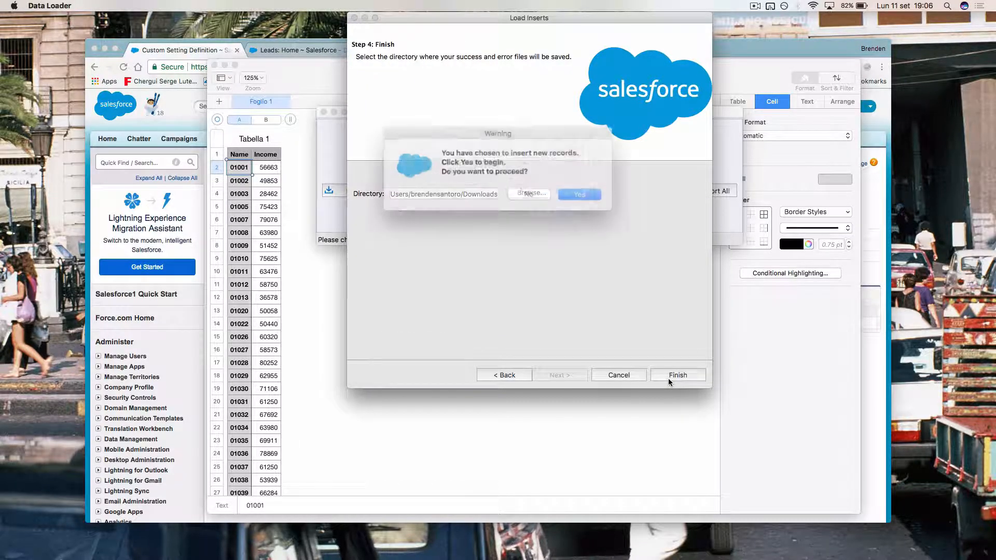
{"action": "key", "text": "Return"}
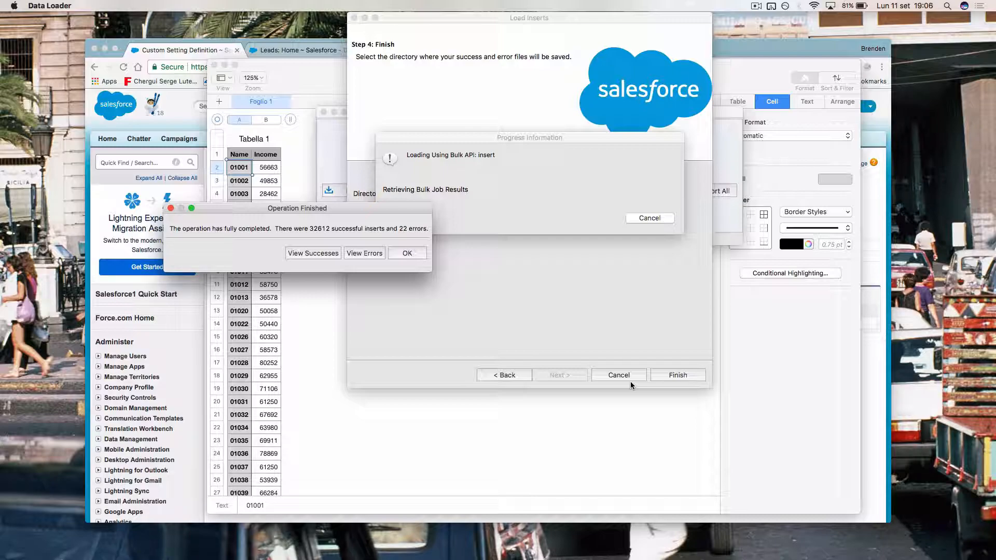
{"action": "left_click", "coordinate": [366, 253]}
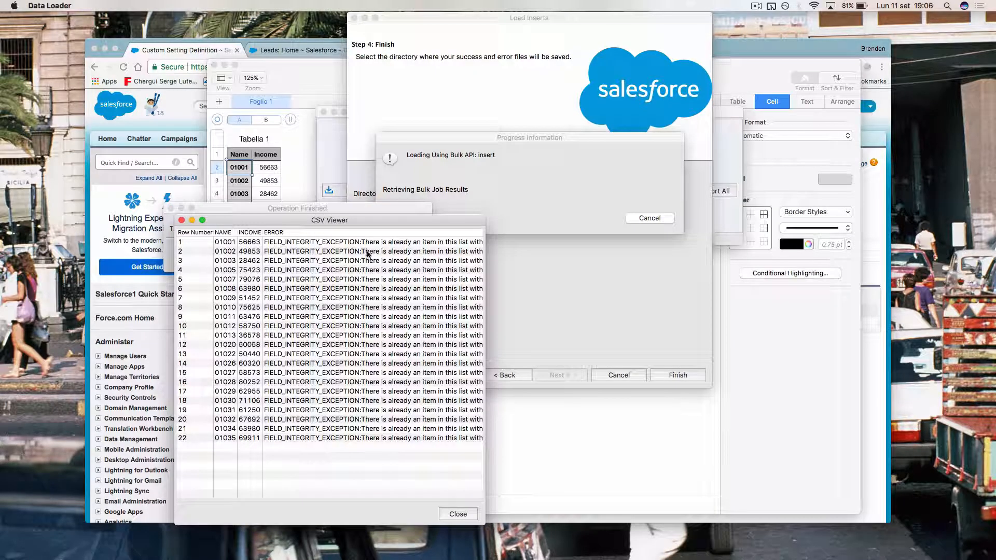
{"action": "scroll", "coordinate": [419, 308], "scroll_direction": "right", "scroll_amount": 10}
{"action": "scroll", "coordinate": [419, 308], "scroll_direction": "left", "scroll_amount": 10}
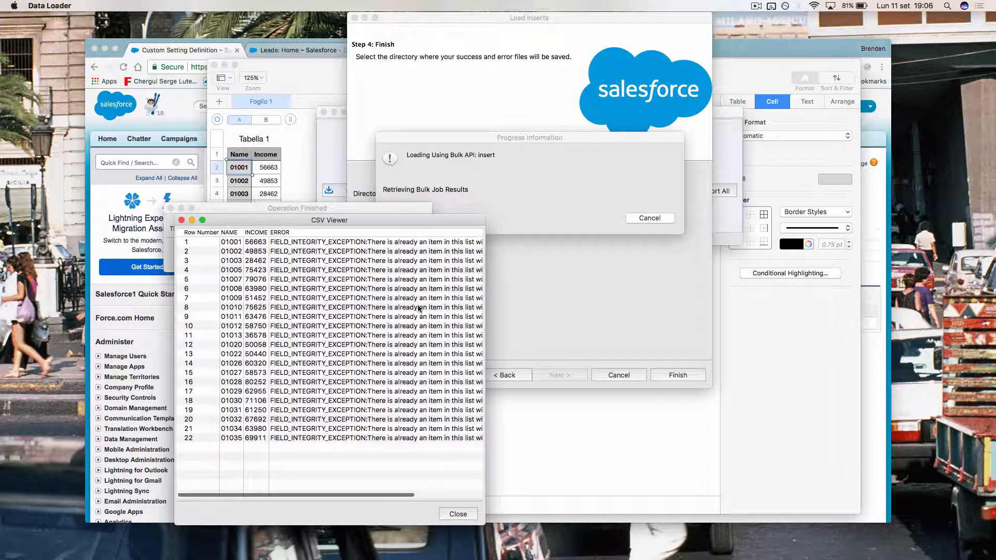
{"action": "left_click", "coordinate": [461, 517]}
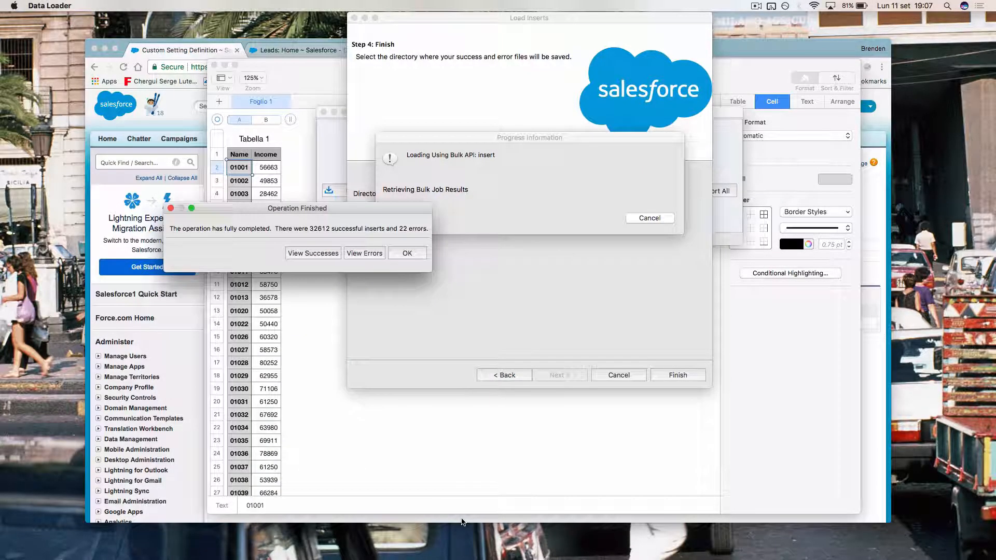
{"action": "left_click", "coordinate": [407, 254]}
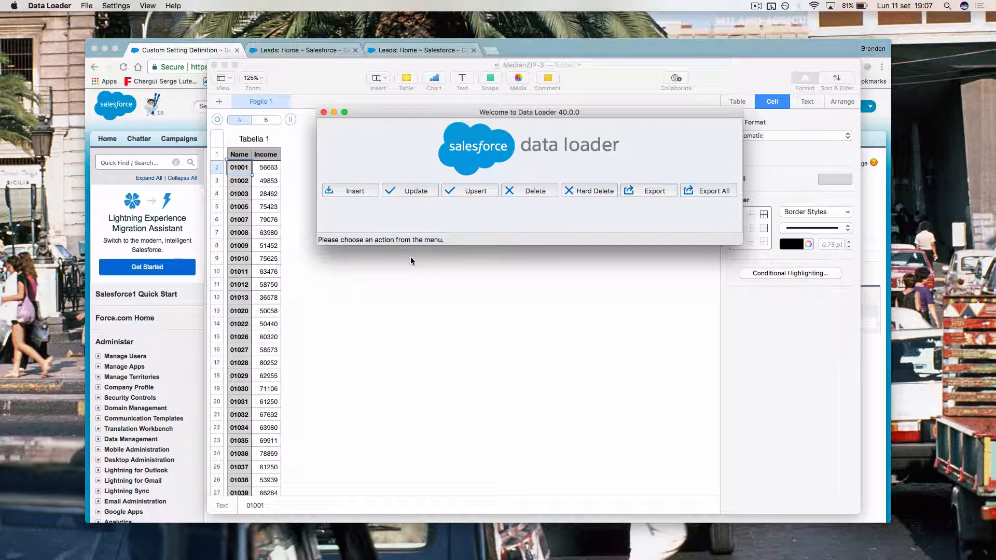
Step: Return to Salesforce and open the list of ZipIncome records
{"action": "left_click", "coordinate": [497, 293]}
{"action": "left_click", "coordinate": [183, 364]}
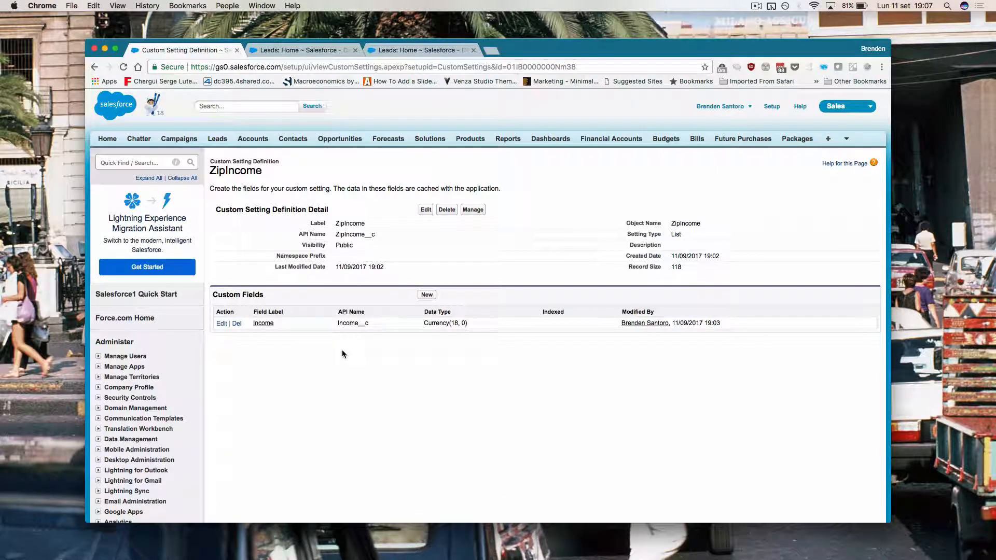
{"action": "left_click", "coordinate": [473, 210]}
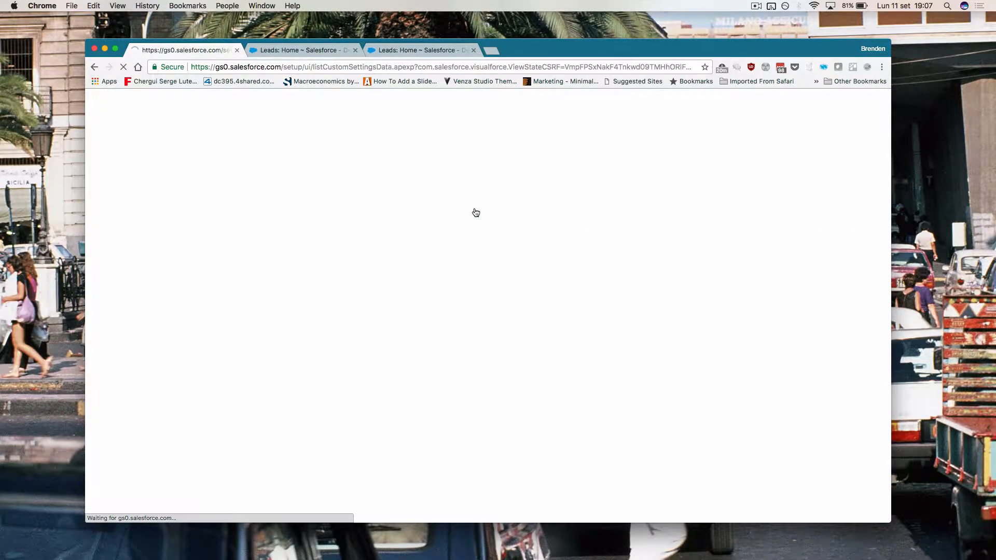
{"action": "scroll", "coordinate": [413, 316], "scroll_direction": "down", "scroll_amount": 3}
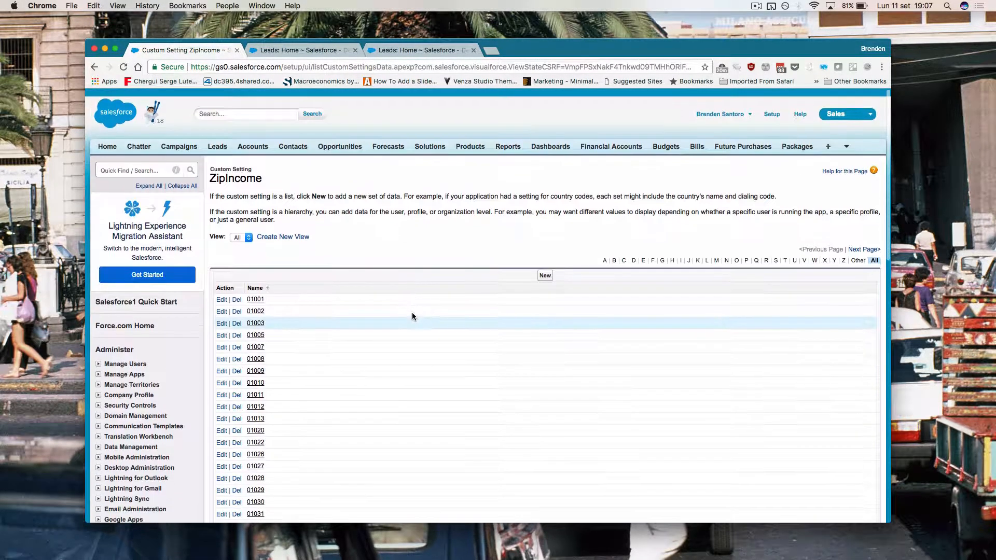
{"action": "scroll", "coordinate": [413, 315], "scroll_direction": "up", "scroll_amount": 3}
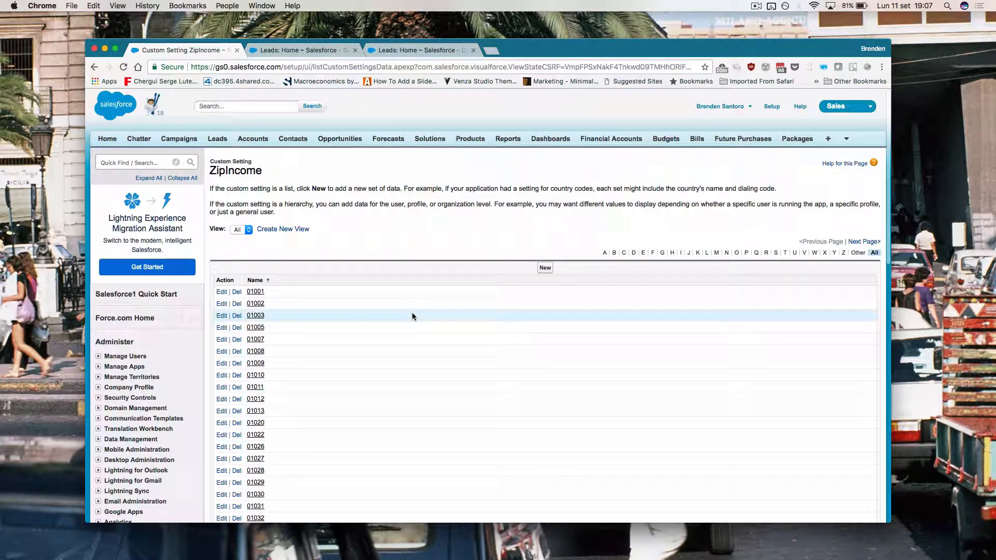
{"action": "scroll", "coordinate": [411, 316], "scroll_direction": "down", "scroll_amount": 6}
{"action": "scroll", "coordinate": [337, 223], "scroll_direction": "up", "scroll_amount": 3}
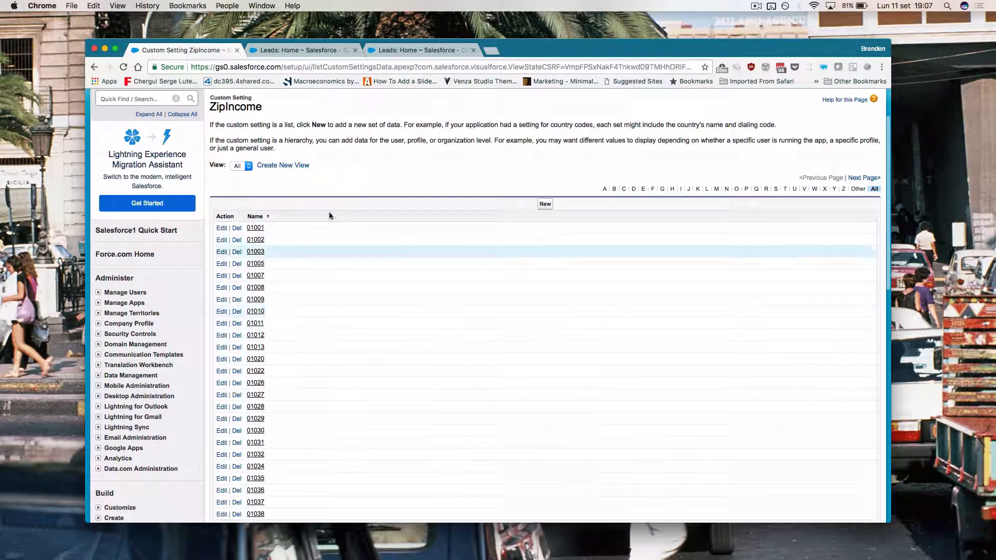
Step: Create and save a ZipIncome list view named All that displays the Income field
{"action": "left_click", "coordinate": [297, 166]}
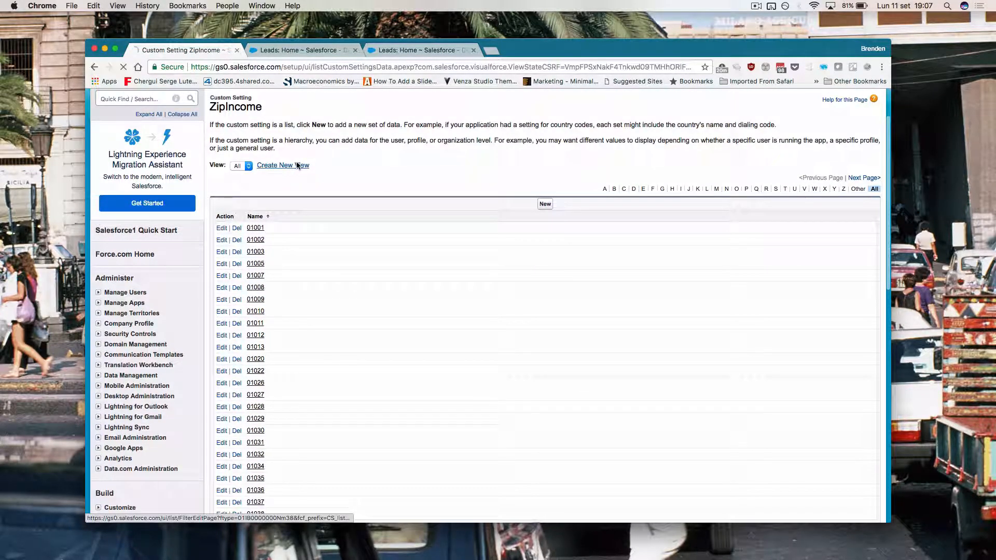
{"action": "type", "text": "All"}
{"action": "key", "text": "Tab"}
{"action": "scroll", "coordinate": [257, 429], "scroll_direction": "down", "scroll_amount": 2}
{"action": "left_click", "coordinate": [256, 413]}
{"action": "left_click", "coordinate": [256, 424]}
{"action": "left_click", "coordinate": [256, 420]}
{"action": "left_click", "coordinate": [289, 436]}
{"action": "scroll", "coordinate": [358, 430], "scroll_direction": "down", "scroll_amount": 5}
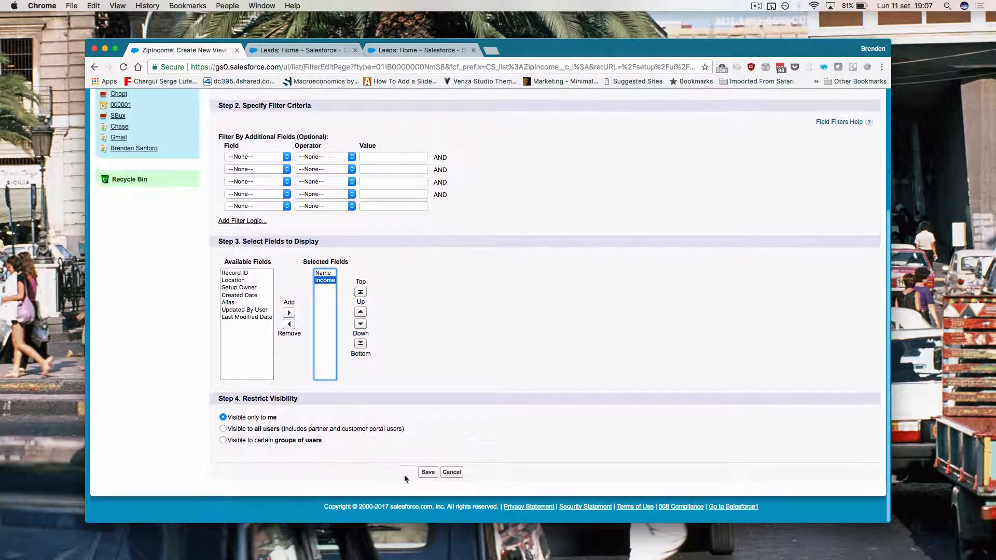
{"action": "left_click", "coordinate": [428, 472]}
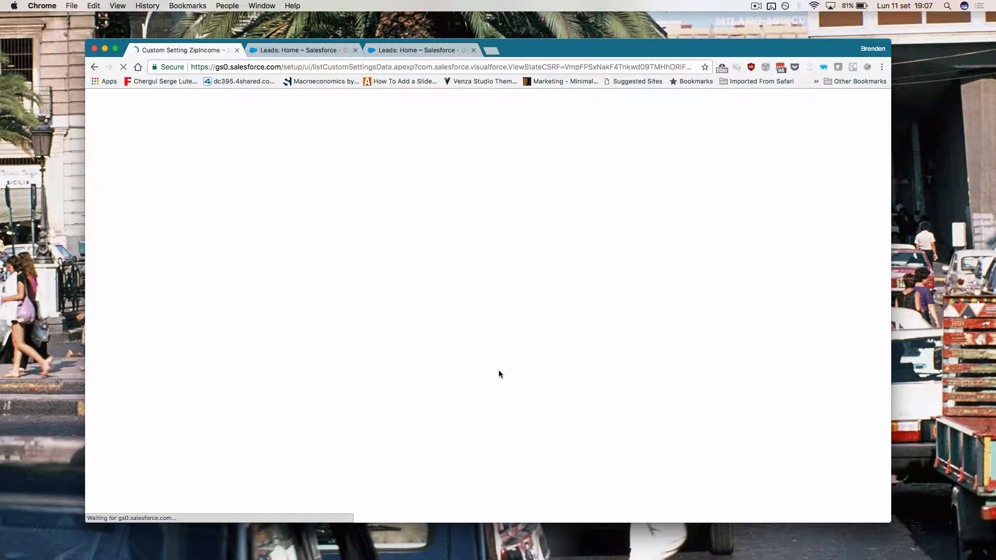
{"action": "scroll", "coordinate": [499, 372], "scroll_direction": "down", "scroll_amount": 10}
{"action": "scroll", "coordinate": [498, 373], "scroll_direction": "up", "scroll_amount": 5}
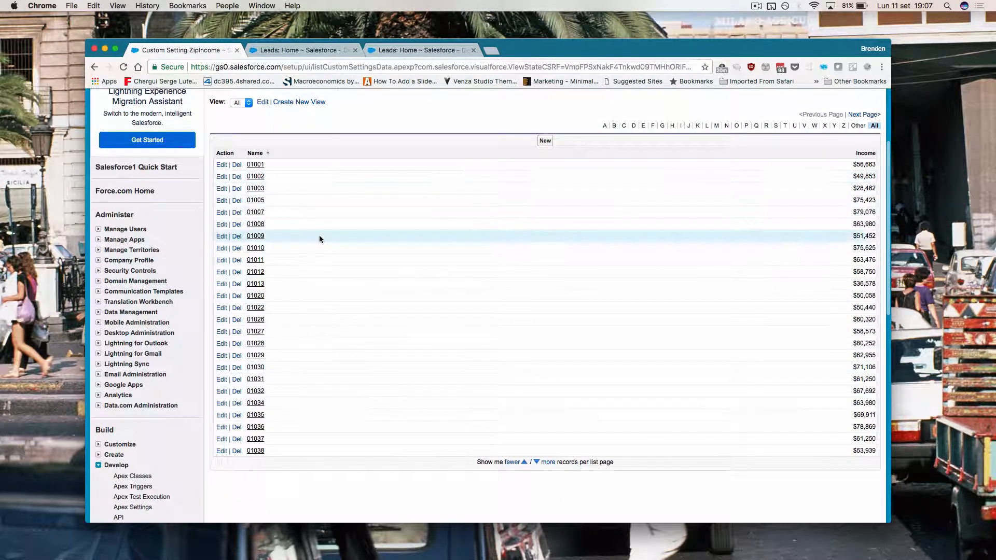
{"action": "scroll", "coordinate": [734, 444], "scroll_direction": "up", "scroll_amount": 1}
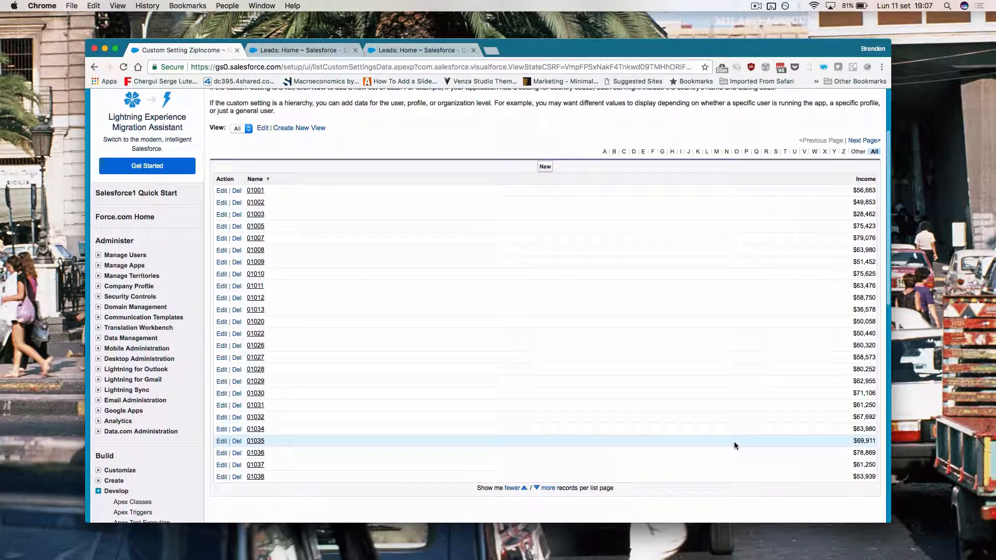
{"action": "scroll", "coordinate": [734, 445], "scroll_direction": "up", "scroll_amount": 3}
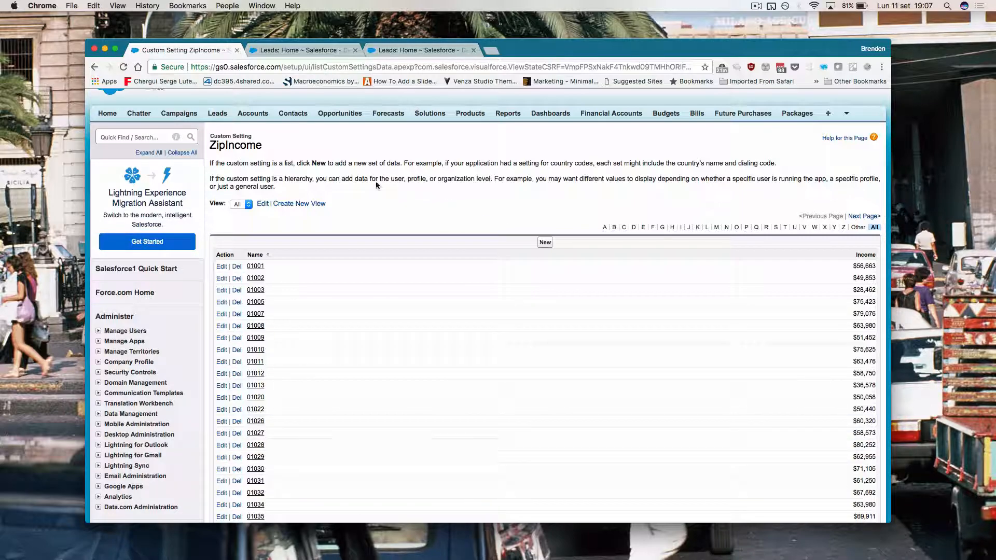
Step: Find Flows through Quick Find 'flows' and start a new flow
{"action": "left_click", "coordinate": [137, 138]}
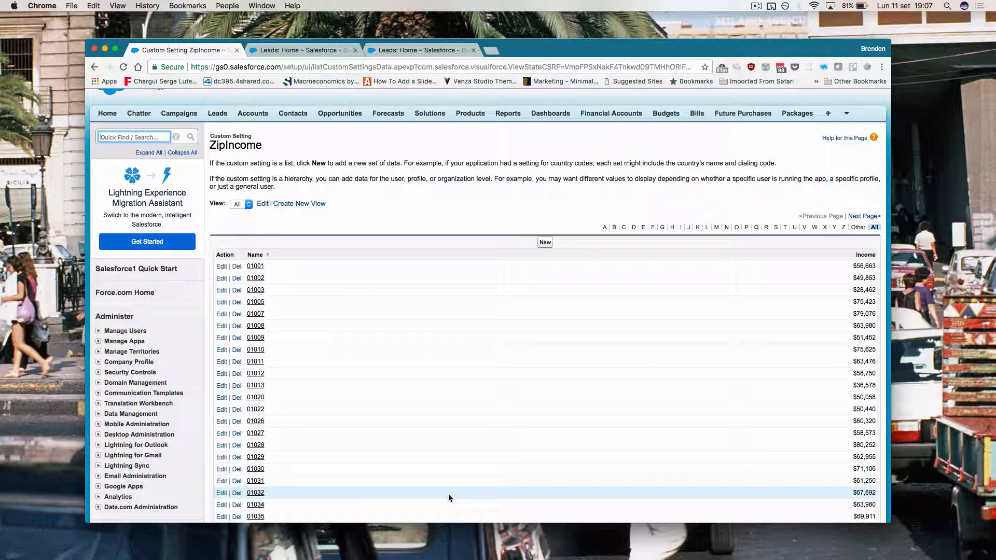
{"action": "type", "text": "flows"}
{"action": "left_click", "coordinate": [136, 270]}
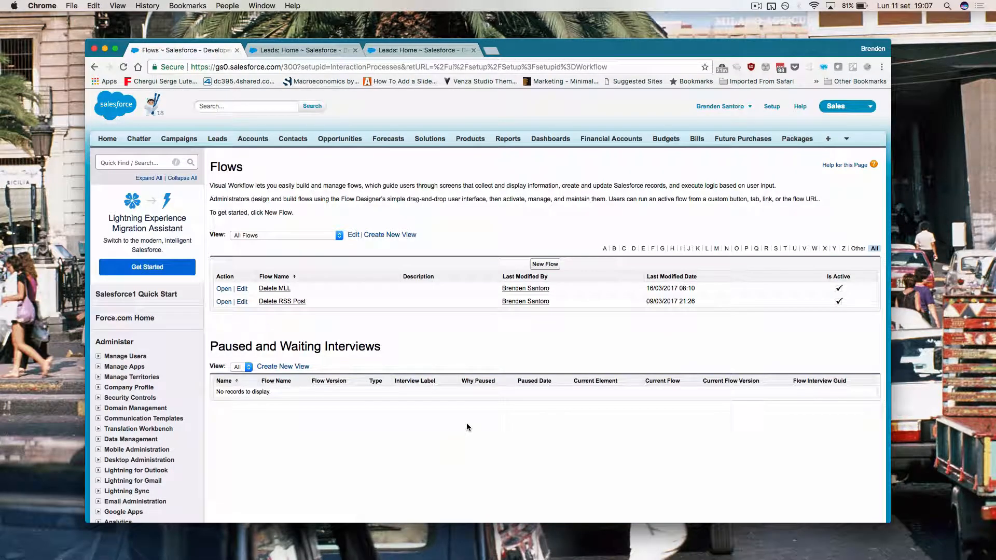
{"action": "left_click", "coordinate": [544, 264]}
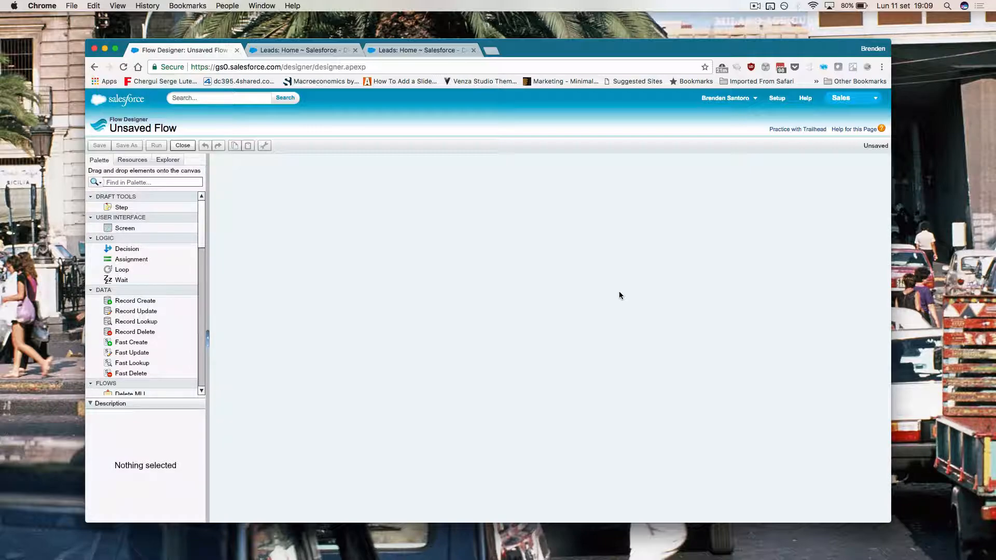
Step: Create sObject variable IncomeCustomSetting of object type ZipIncome__c, set to Input and Output
{"action": "left_click", "coordinate": [134, 162]}
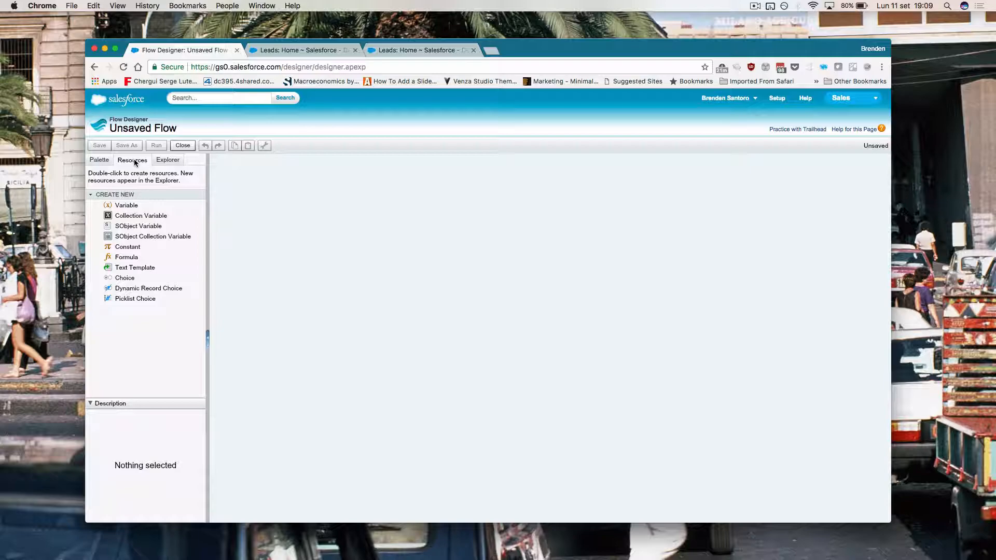
{"action": "double_click", "coordinate": [153, 229]}
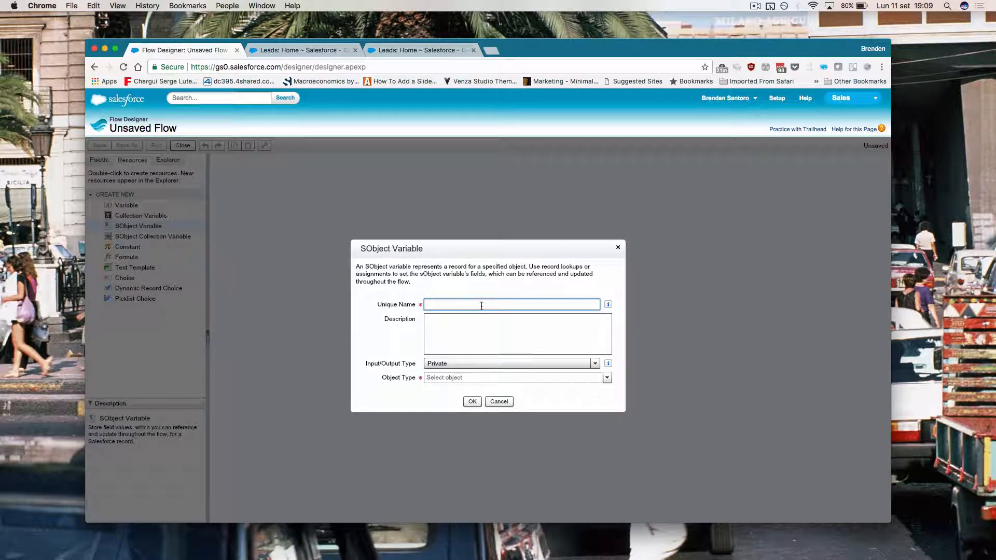
{"action": "type", "text": "IncomeCustomSetting"}
{"action": "left_click", "coordinate": [581, 362]}
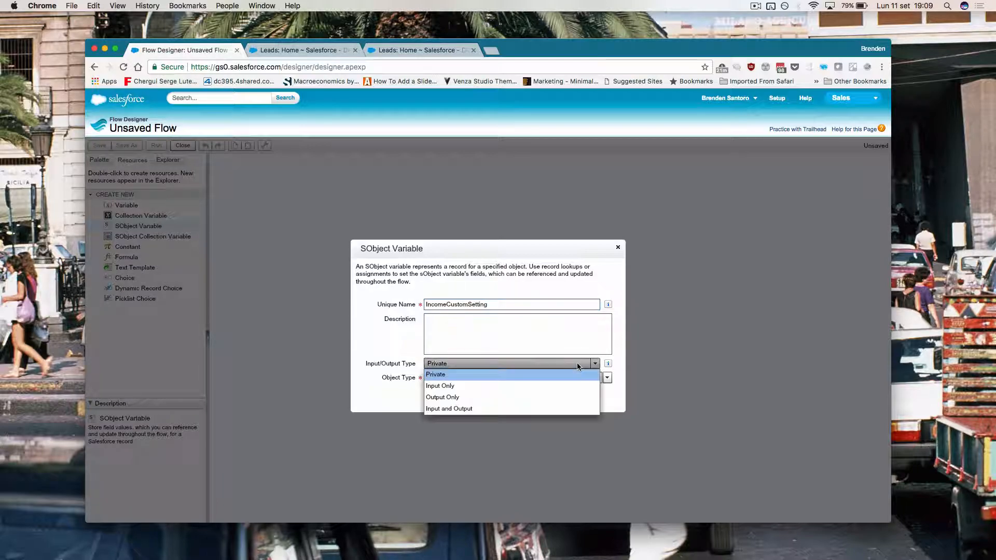
{"action": "left_click", "coordinate": [540, 409]}
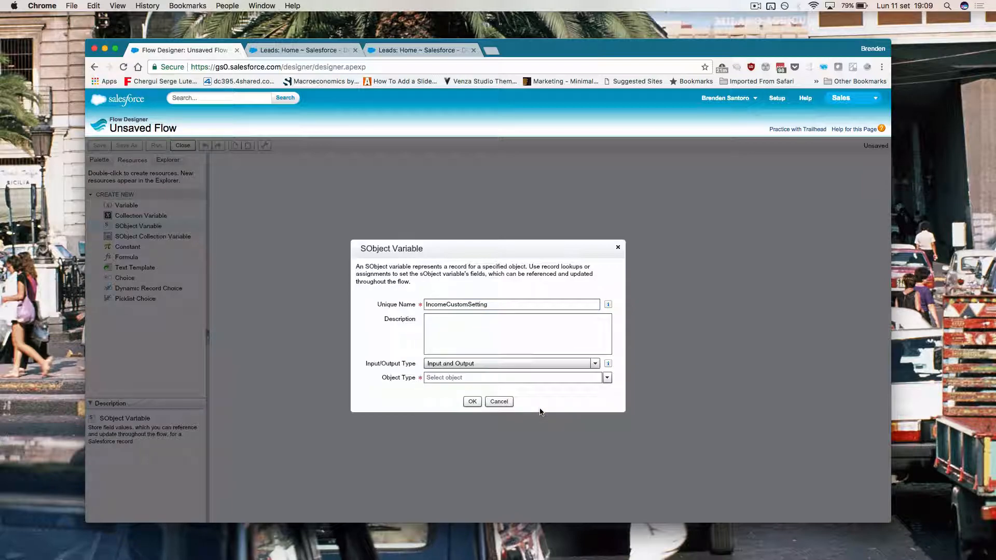
{"action": "left_click", "coordinate": [501, 378]}
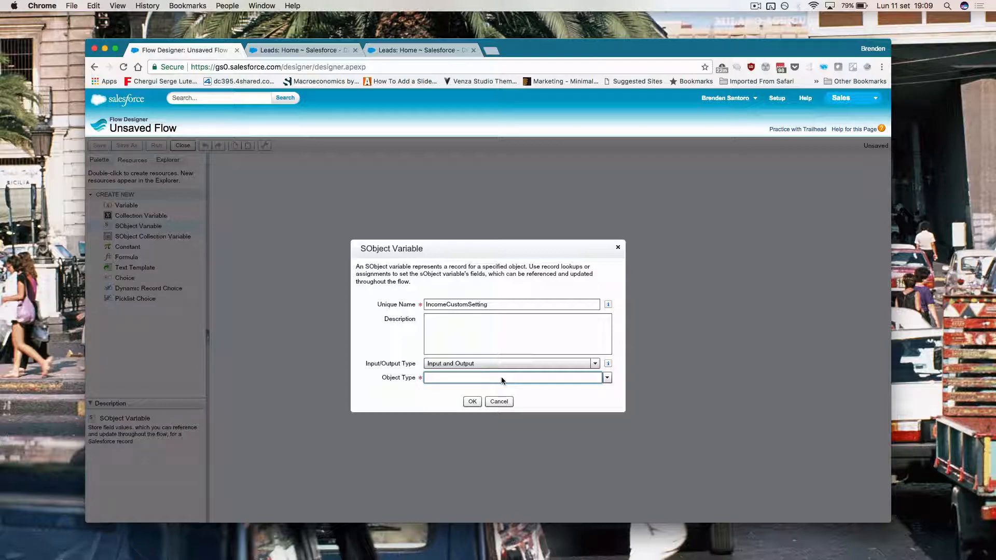
{"action": "type", "text": "zip"}
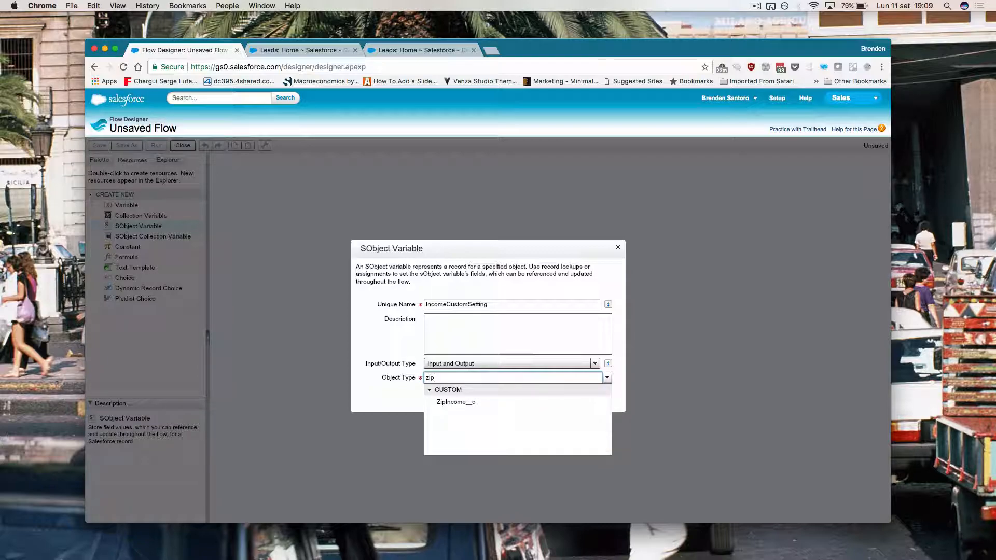
{"action": "left_click", "coordinate": [455, 402]}
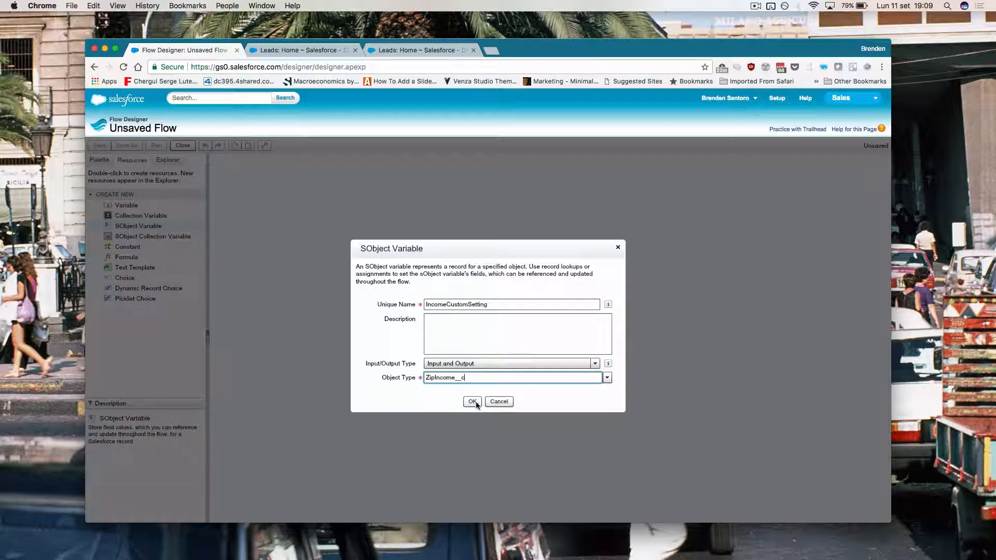
{"action": "left_click", "coordinate": [472, 401]}
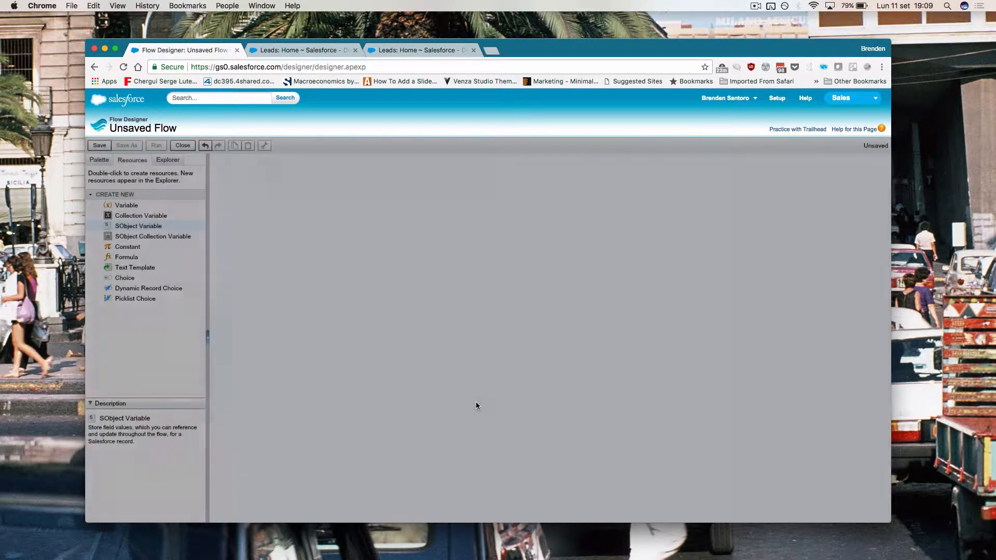
Step: Add Text variable LeadId, Input and Output, defaulting to {!$GlobalConstant.EmptyString}
{"action": "left_click", "coordinate": [168, 160]}
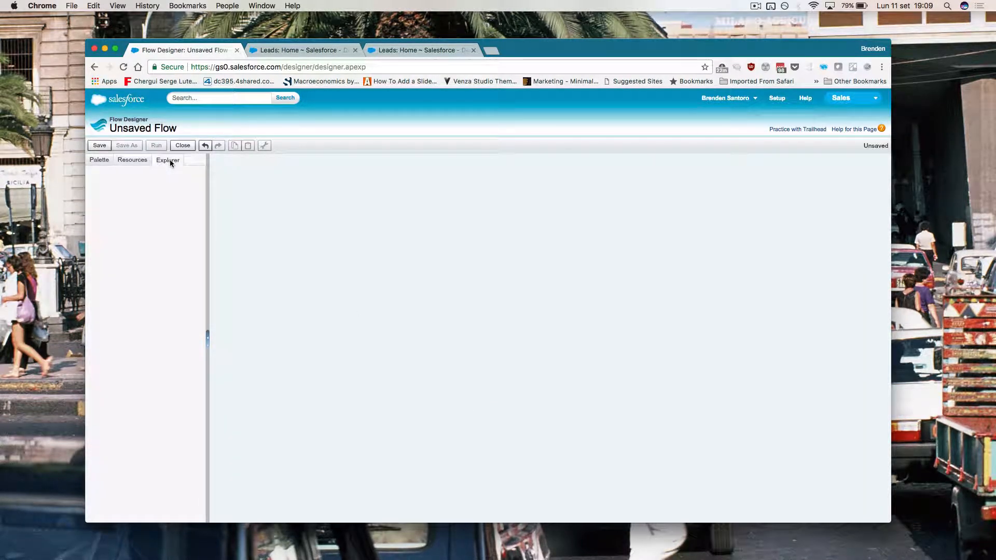
{"action": "left_click", "coordinate": [136, 160]}
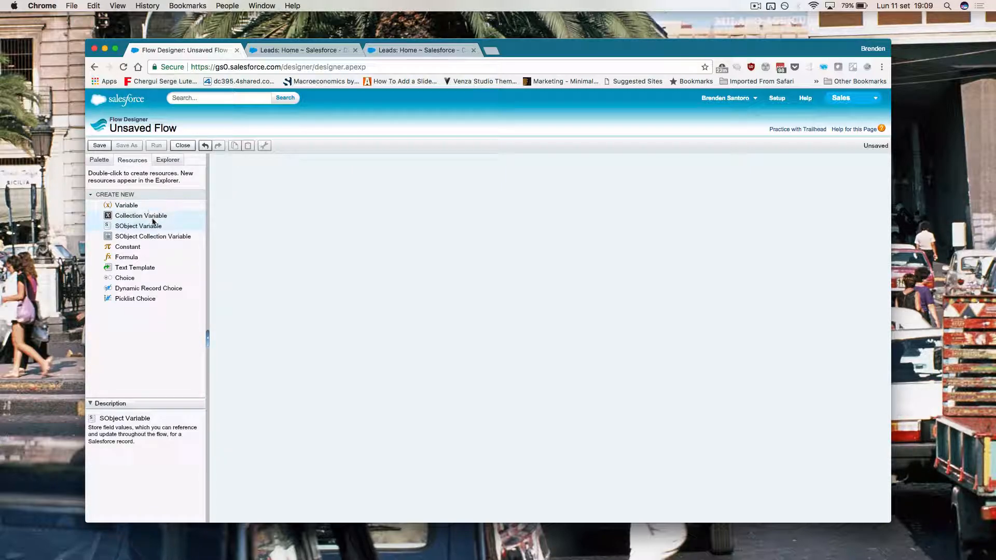
{"action": "double_click", "coordinate": [136, 205]}
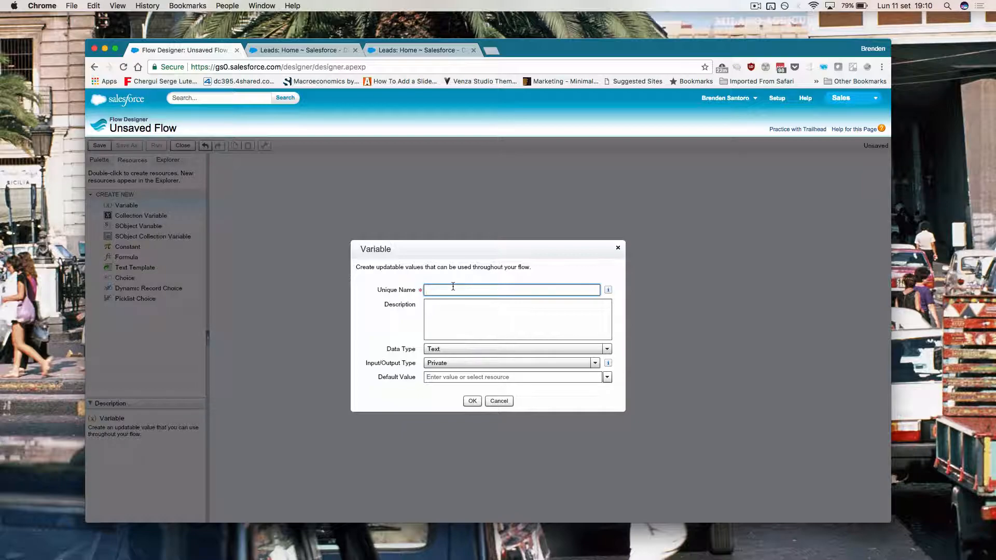
{"action": "type", "text": "LeadId"}
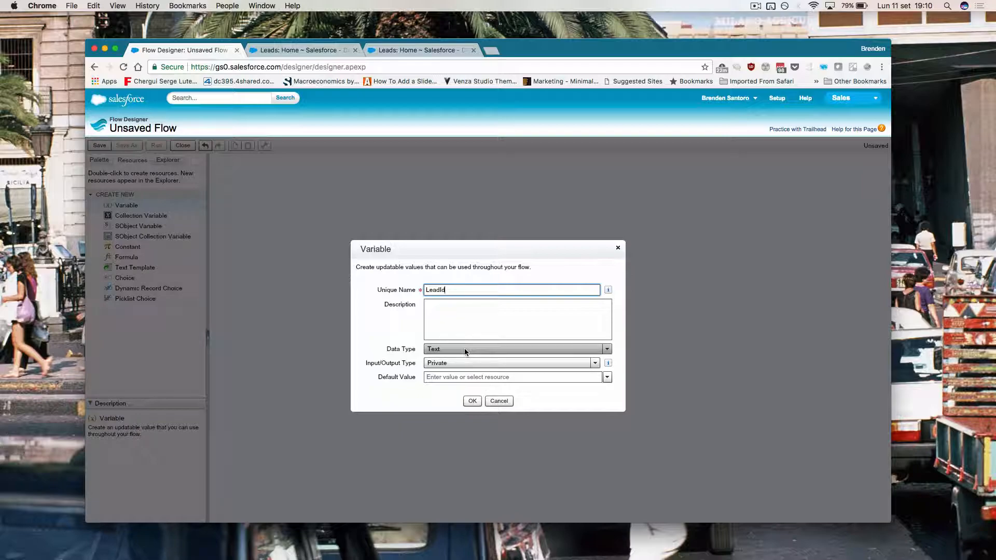
{"action": "left_click", "coordinate": [466, 362]}
{"action": "left_click", "coordinate": [467, 409]}
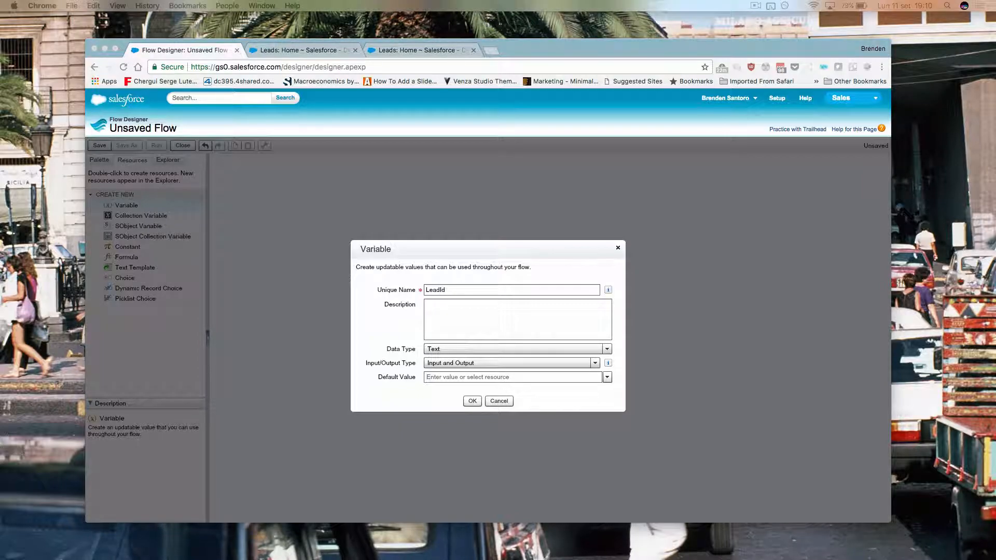
{"action": "left_click", "coordinate": [471, 378]}
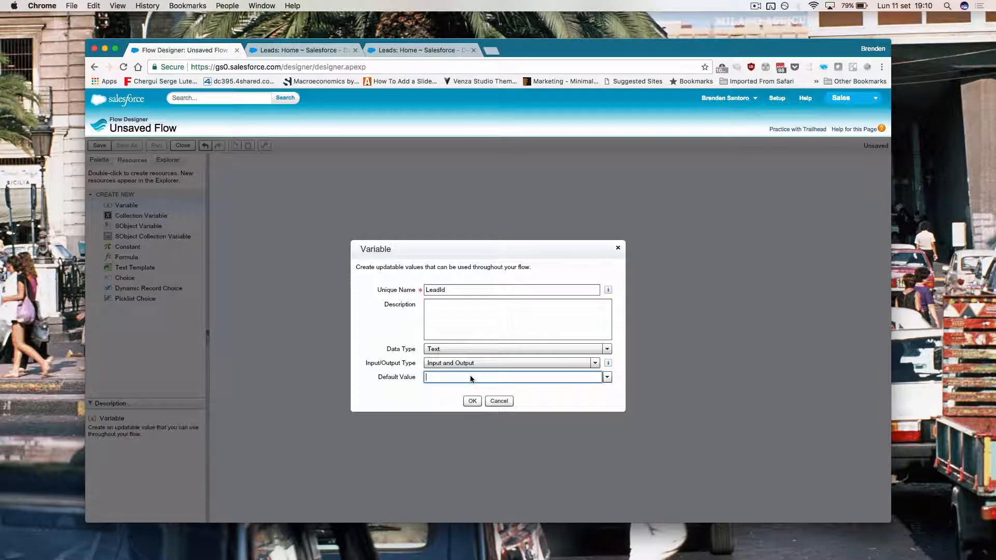
{"action": "type", "text": "glo"}
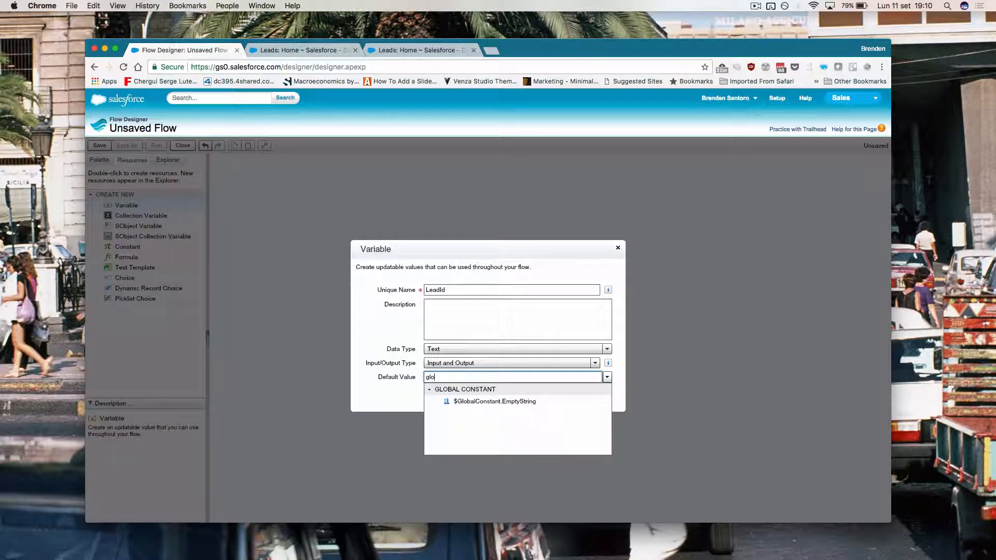
{"action": "left_click", "coordinate": [498, 403]}
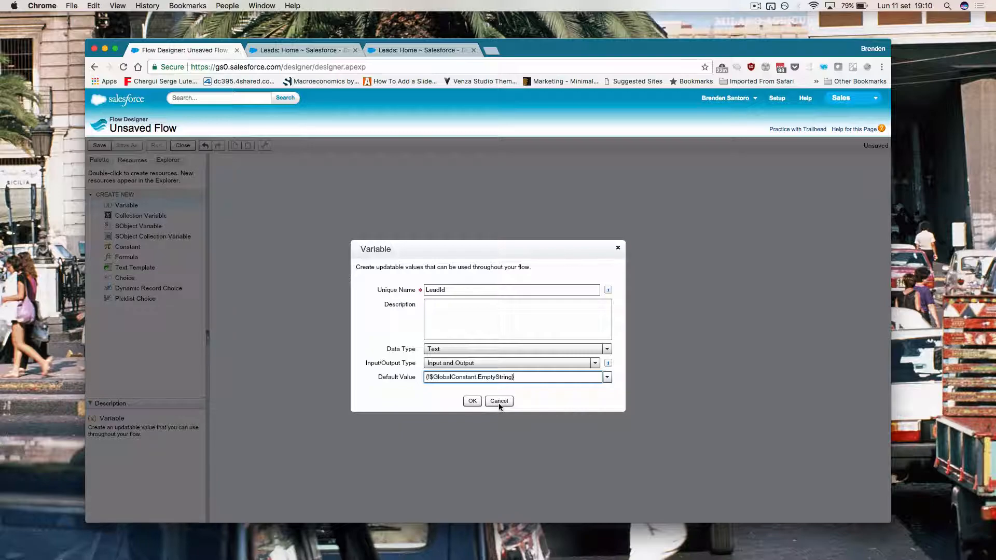
{"action": "left_click", "coordinate": [472, 401]}
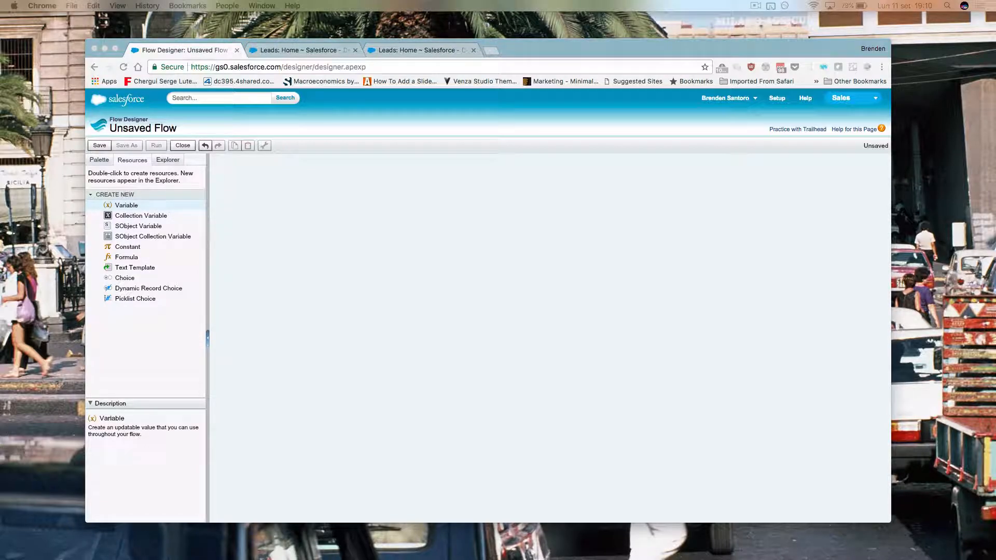
Step: Add Text variable ZipCodeLead, Input and Output, defaulting to {!$GlobalConstant.EmptyString}
{"action": "left_click", "coordinate": [130, 209]}
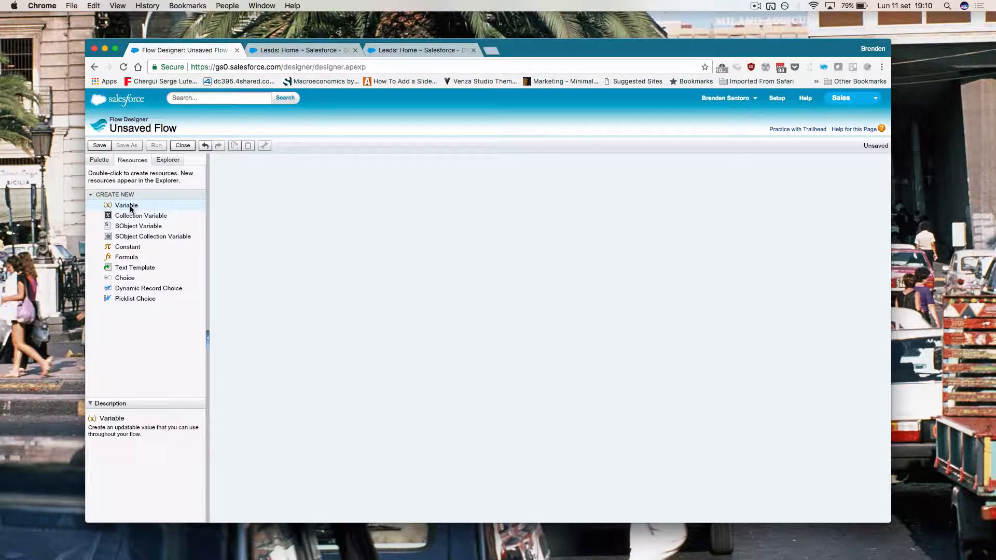
{"action": "double_click", "coordinate": [130, 206]}
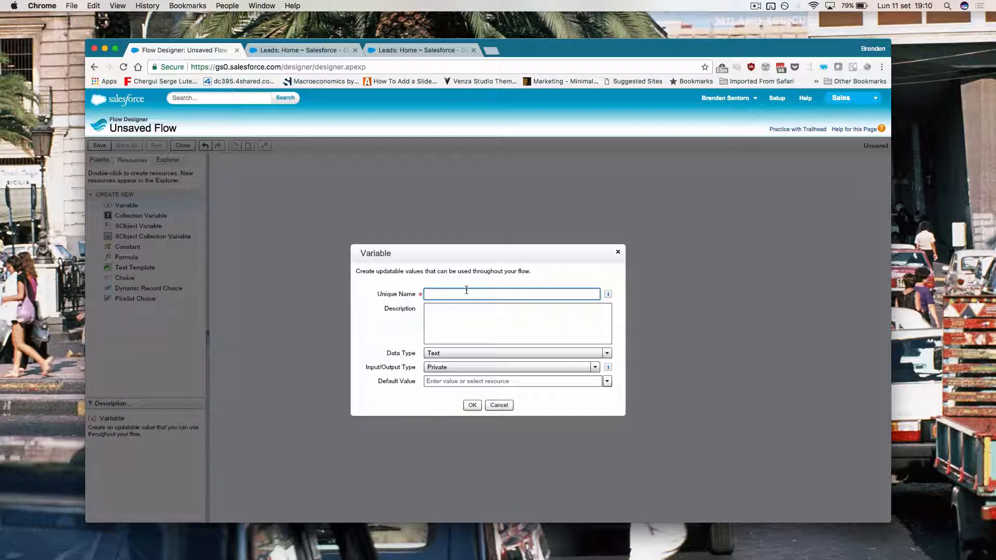
{"action": "type", "text": "ZipCodeLead"}
{"action": "left_click", "coordinate": [474, 373]}
{"action": "left_click", "coordinate": [478, 414]}
{"action": "left_click", "coordinate": [481, 381]}
{"action": "type", "text": "{!$"}
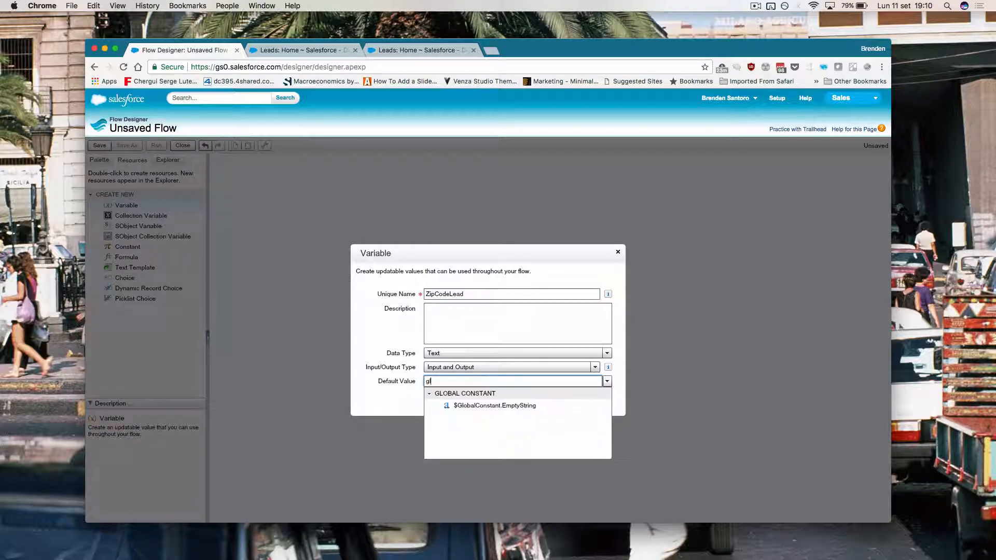
{"action": "left_click", "coordinate": [471, 407]}
{"action": "left_click", "coordinate": [472, 407]}
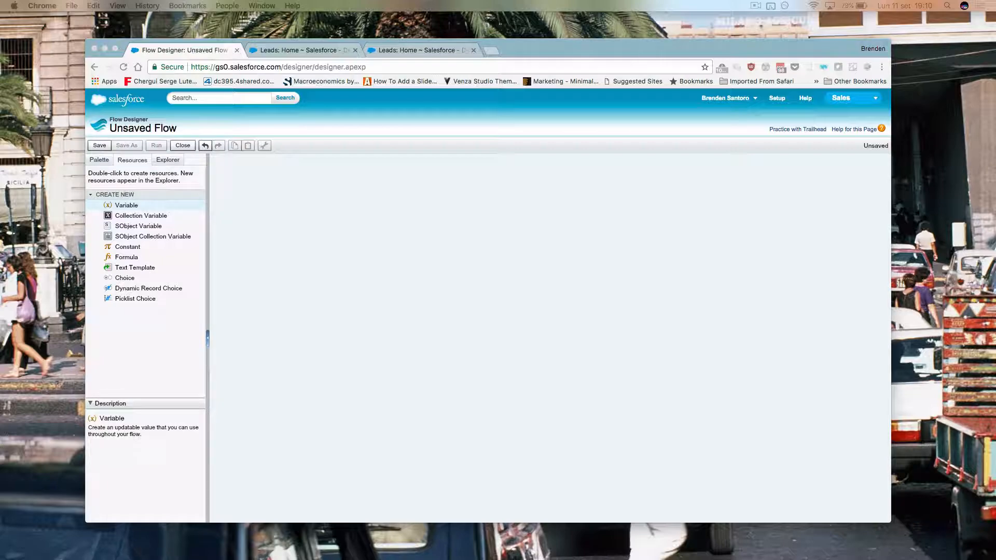
Step: Define a Currency variable with scale 0, Input and Output, defaulting to {!IncomeCustomSetting.Income__c}
{"action": "double_click", "coordinate": [130, 205]}
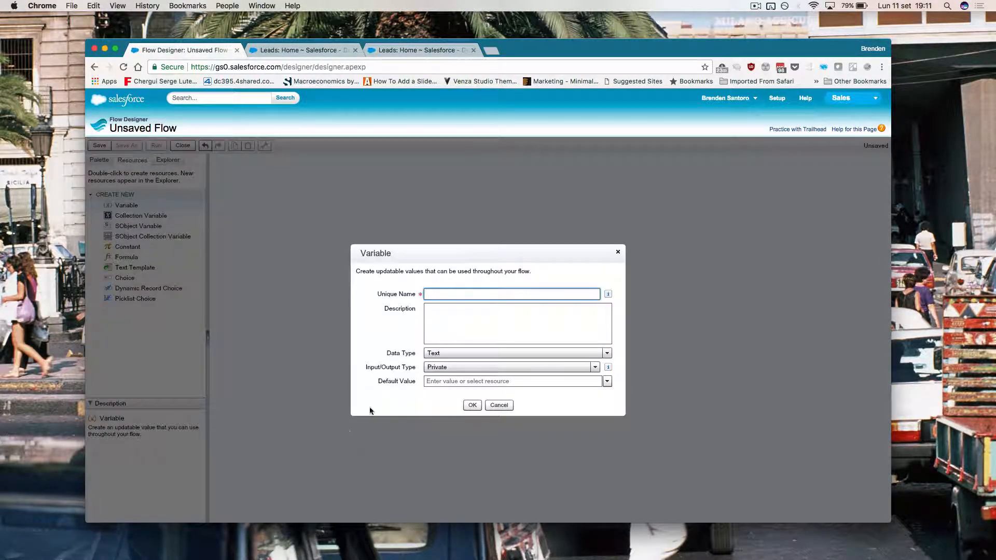
{"action": "type", "text": "IncomeCustomSetting"}
{"action": "left_click", "coordinate": [451, 352]}
{"action": "left_click", "coordinate": [464, 385]}
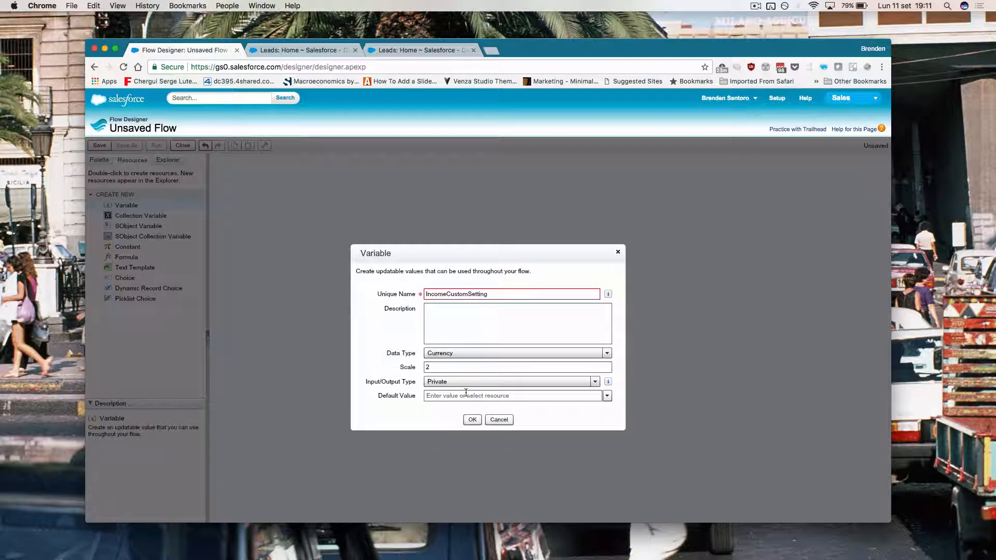
{"action": "left_click", "coordinate": [463, 367]}
{"action": "key", "text": "BackSpace"}
{"action": "type", "text": "0"}
{"action": "left_click", "coordinate": [477, 382]}
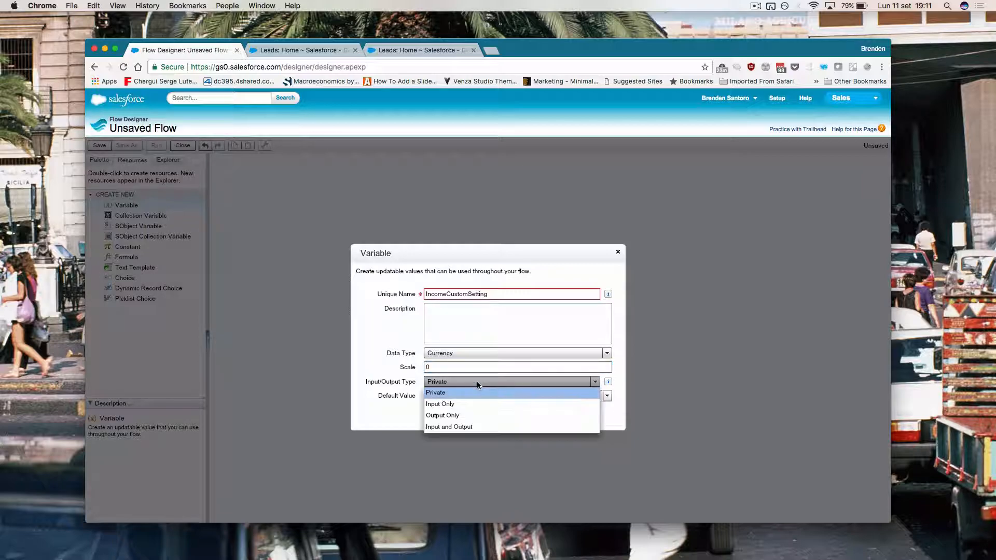
{"action": "left_click", "coordinate": [475, 426]}
{"action": "left_click", "coordinate": [471, 397]}
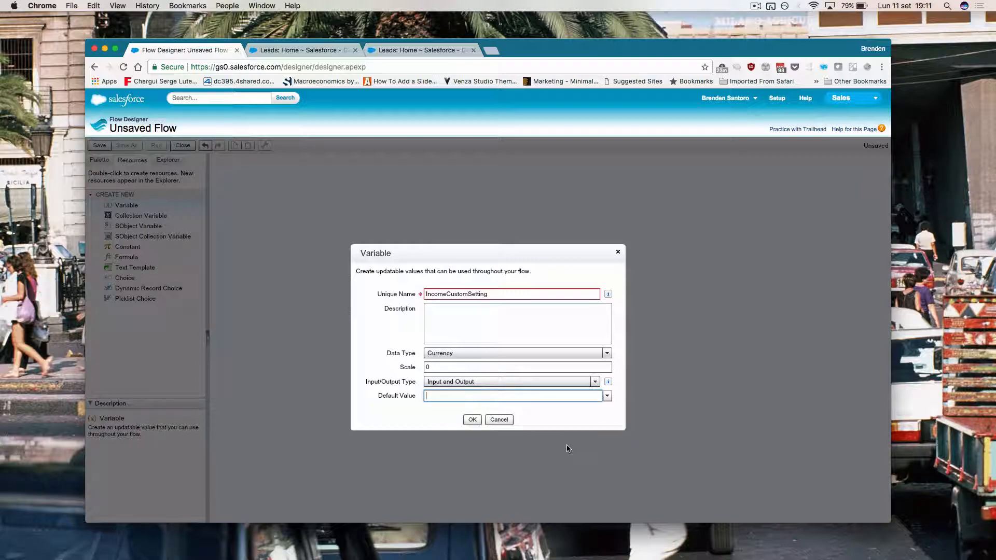
{"action": "left_click", "coordinate": [607, 396]}
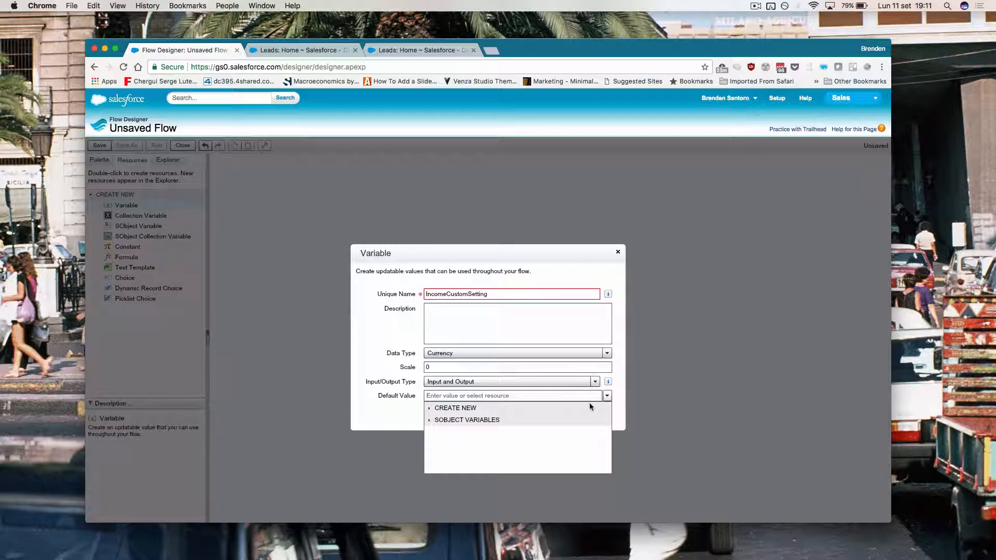
{"action": "left_click", "coordinate": [429, 421]}
{"action": "left_click", "coordinate": [439, 432]}
{"action": "left_click", "coordinate": [468, 443]}
Step: Fix the duplicate-name error by renaming it IncomeValueCustomSetting and save the variable
{"action": "left_click", "coordinate": [472, 420]}
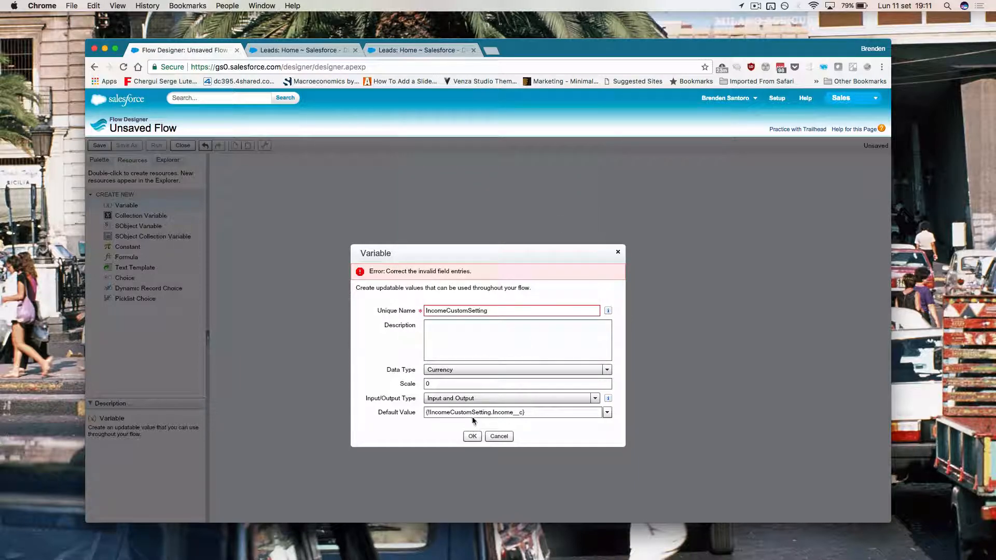
{"action": "mouse_move", "coordinate": [492, 311]}
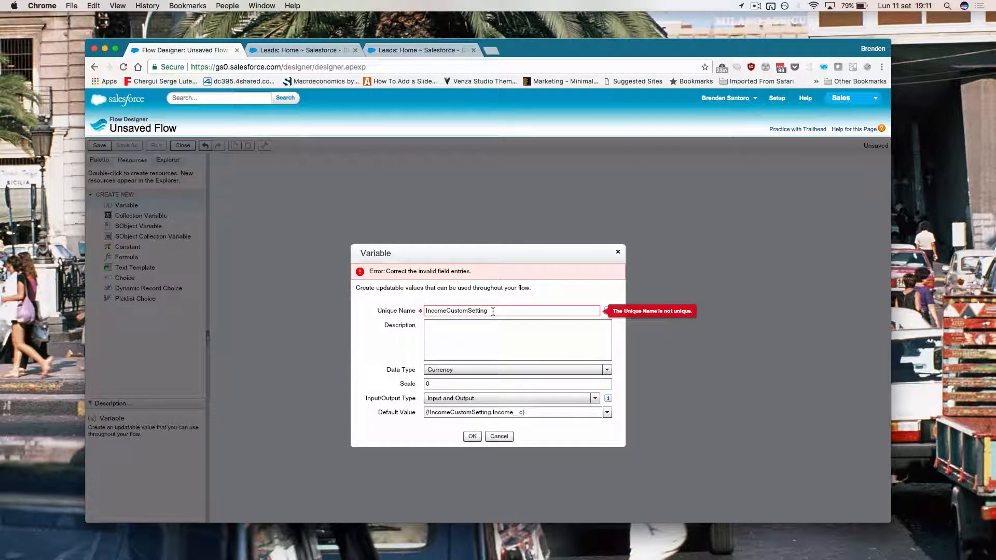
{"action": "left_click", "coordinate": [493, 312]}
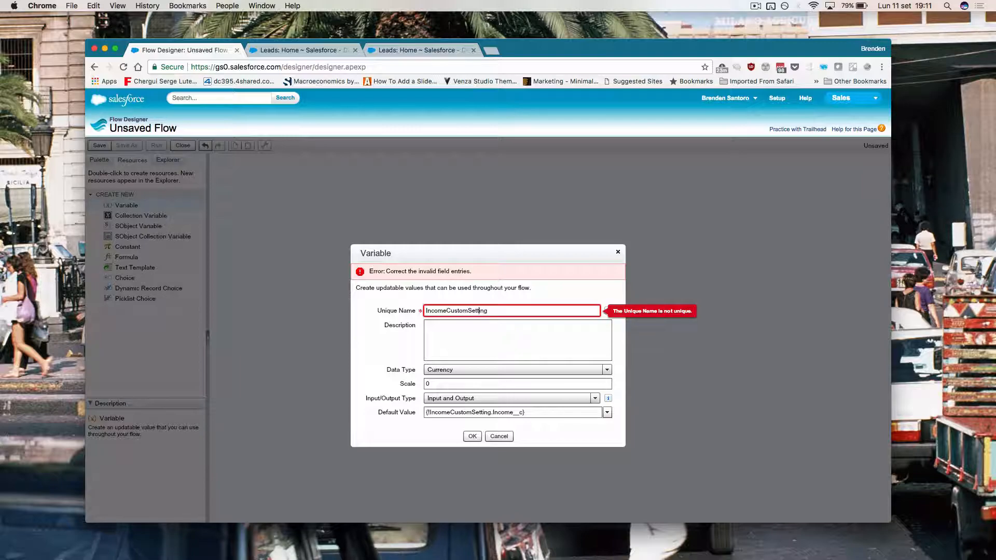
{"action": "type", "text": "Value"}
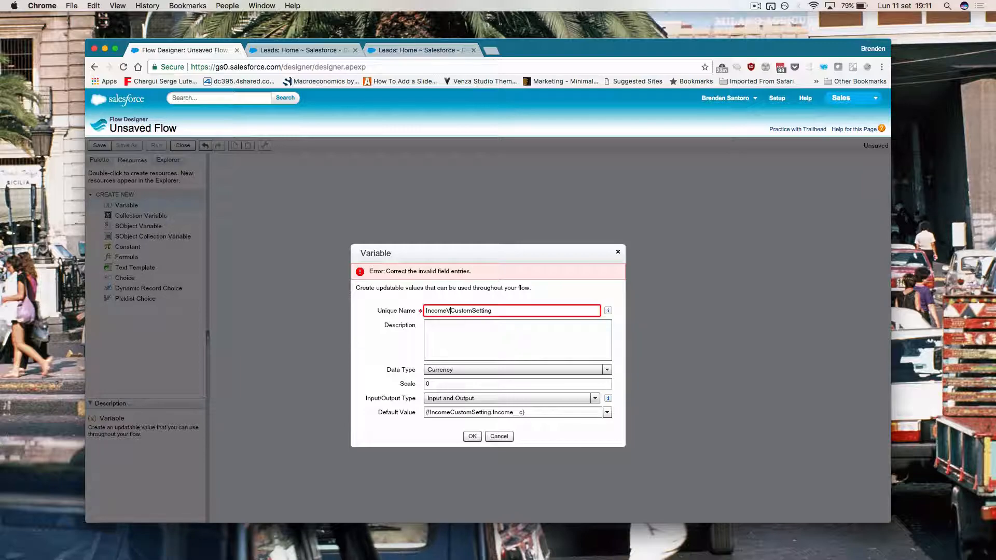
{"action": "left_click", "coordinate": [472, 436]}
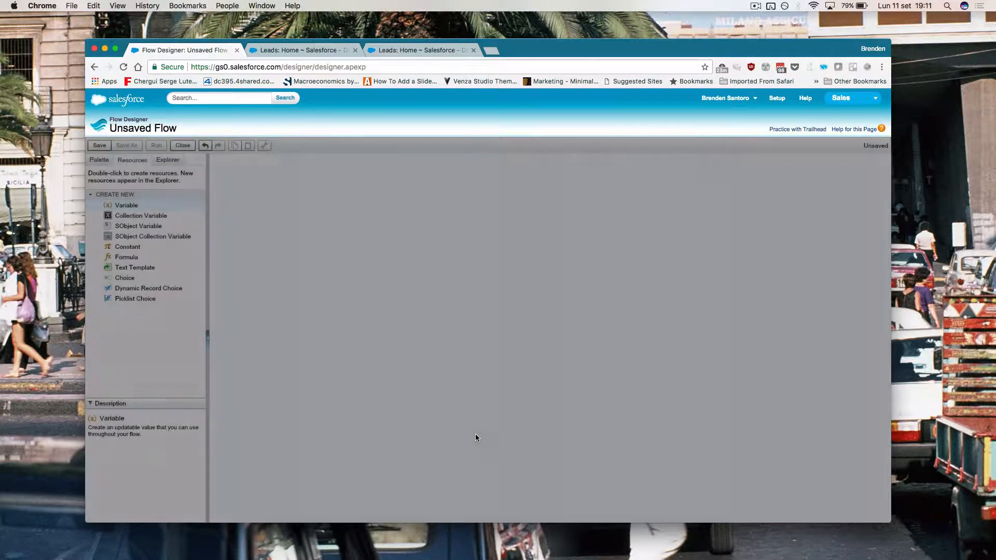
Step: Review the flow's three variables and one sObject variable, then show the element palette
{"action": "left_click", "coordinate": [167, 161]}
{"action": "mouse_move", "coordinate": [160, 240]}
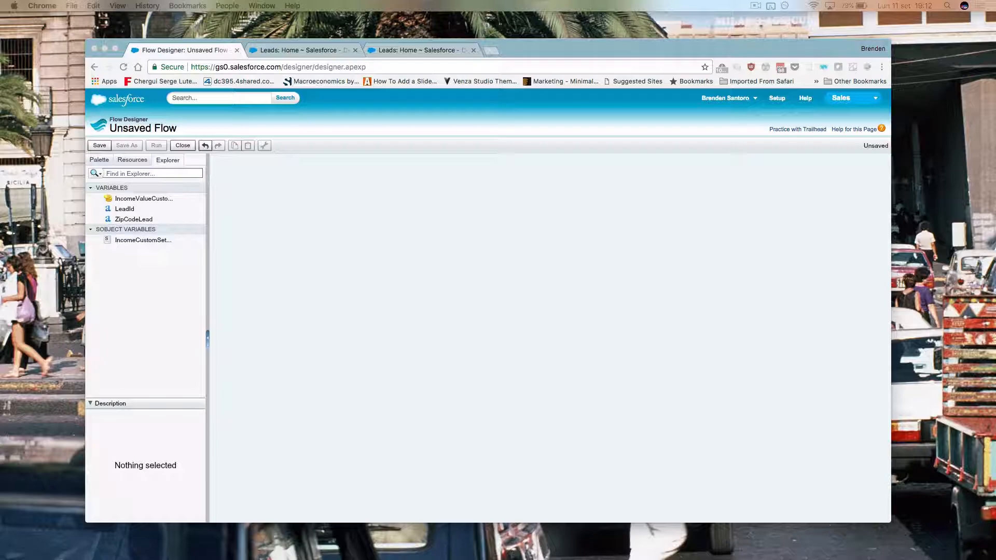
{"action": "left_click", "coordinate": [99, 163]}
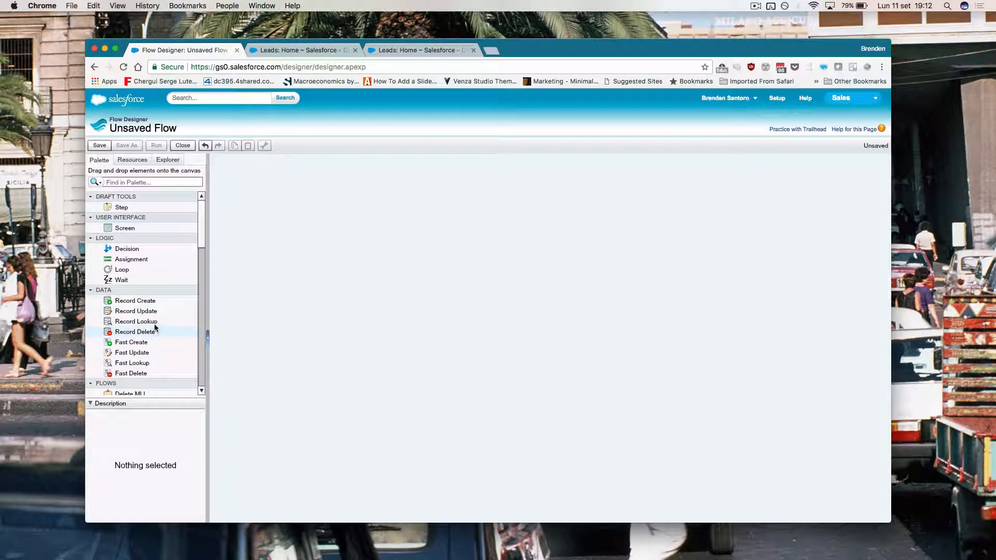
Step: Add a Record Lookup named Lookup on ZipIncome__c, filtering Name against a flow variable
{"action": "left_click_drag", "start_coordinate": [136, 321], "coordinate": [445, 276]}
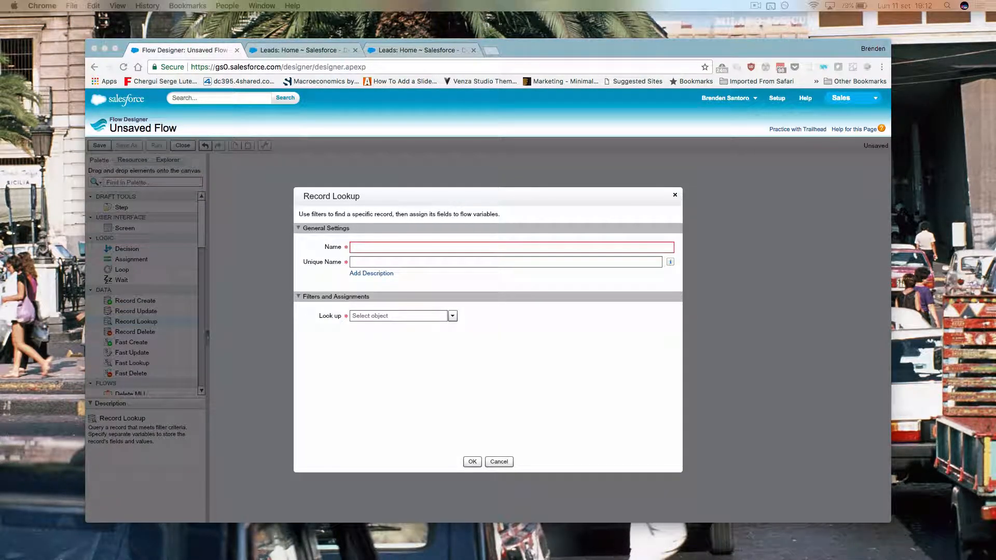
{"action": "left_click", "coordinate": [363, 248]}
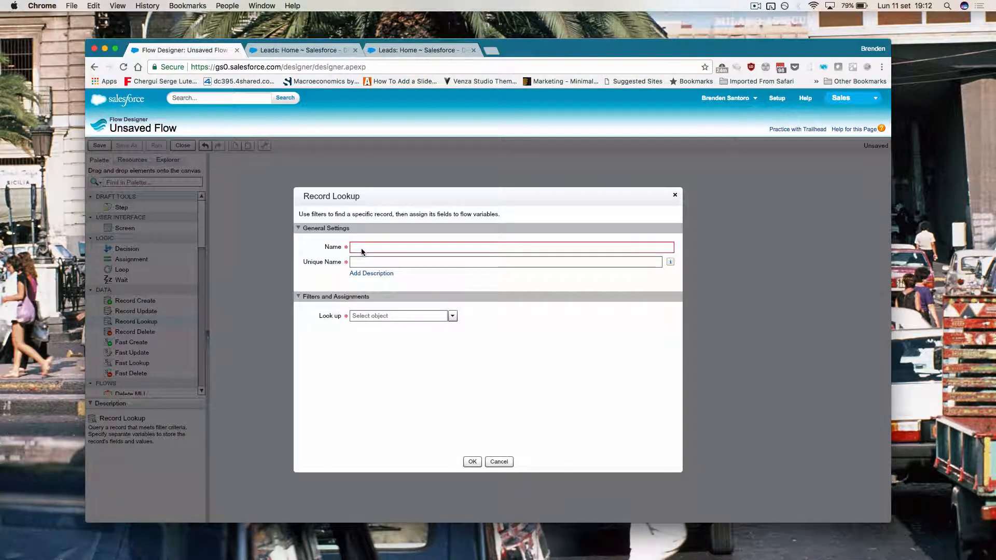
{"action": "type", "text": "Lookup"}
{"action": "key", "text": "Tab"}
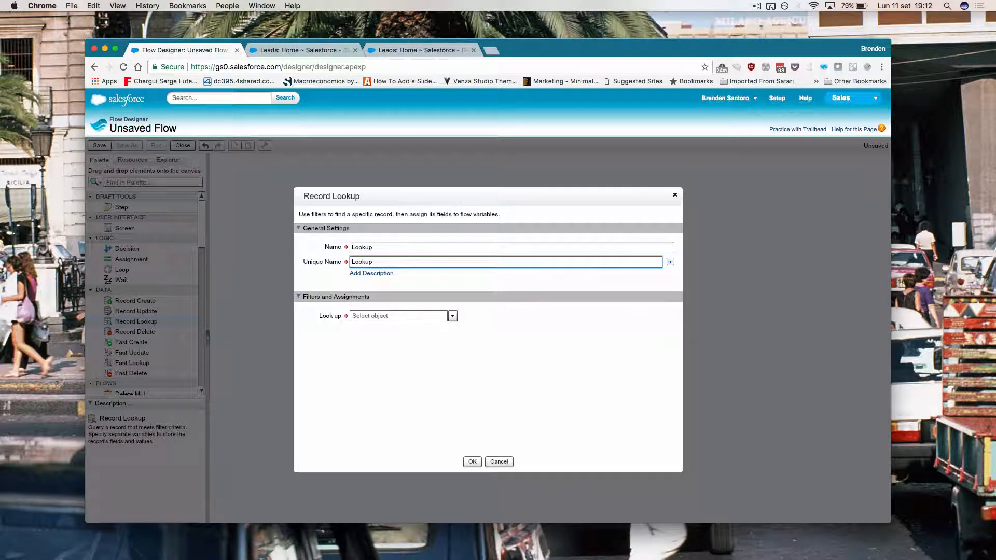
{"action": "left_click", "coordinate": [407, 315]}
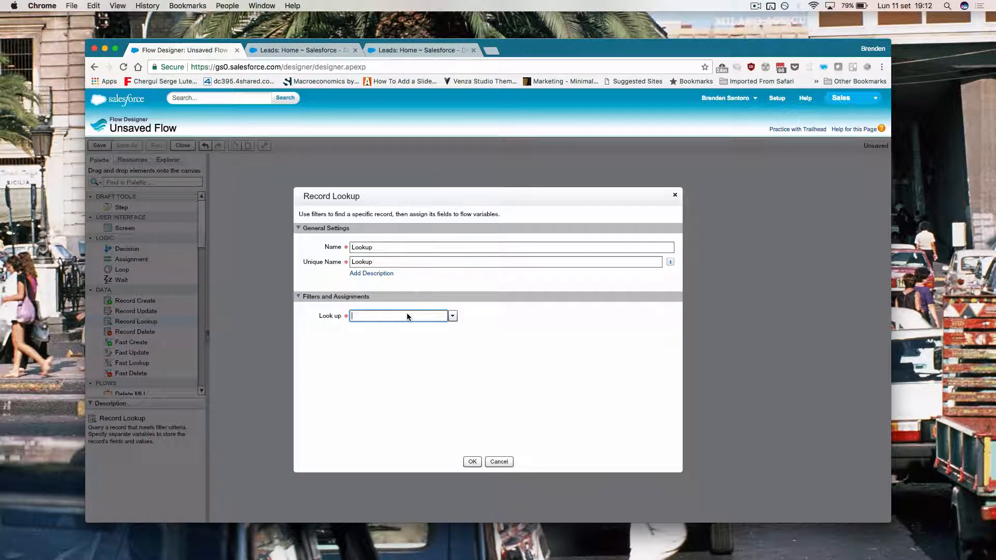
{"action": "type", "text": "zip"}
{"action": "left_click", "coordinate": [407, 339]}
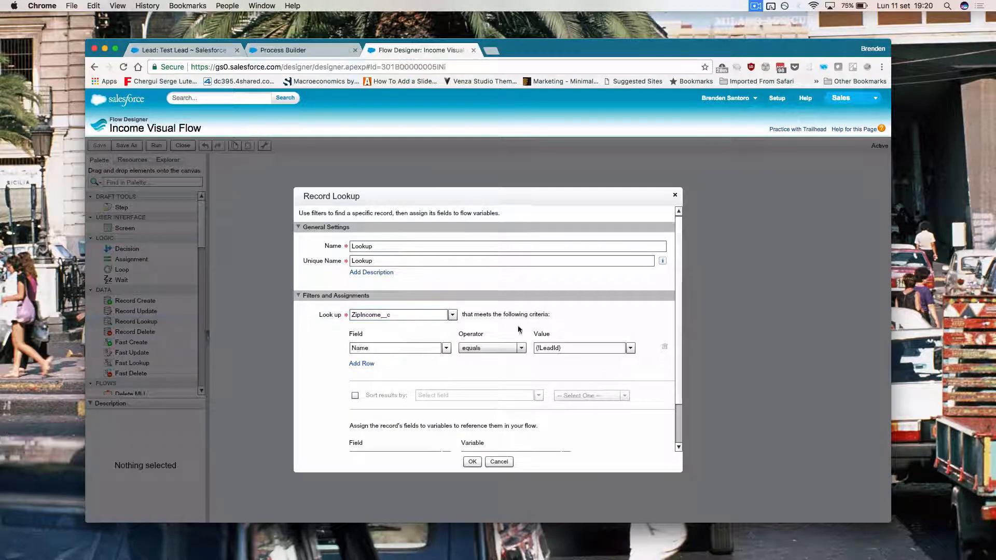
{"action": "left_click", "coordinate": [429, 347]}
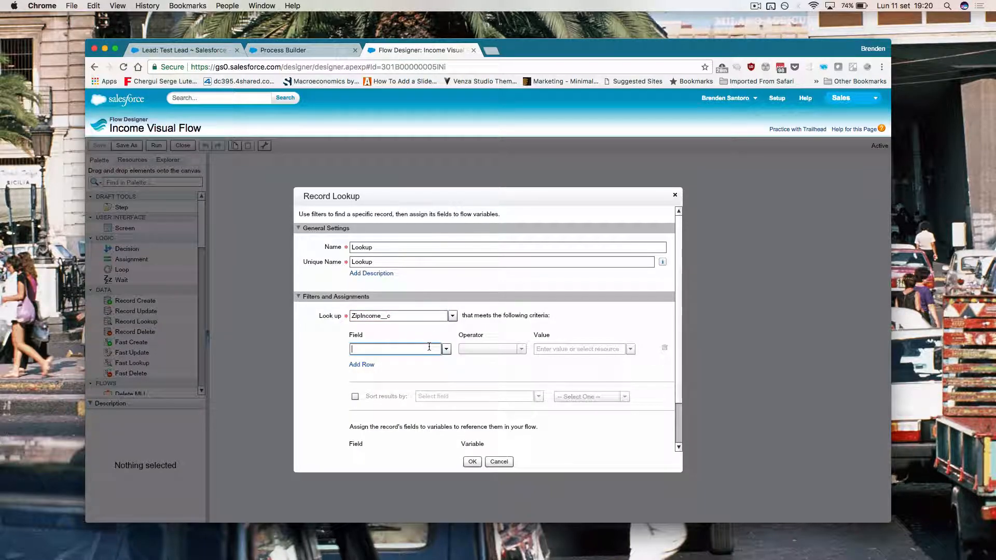
{"action": "type", "text": "name"}
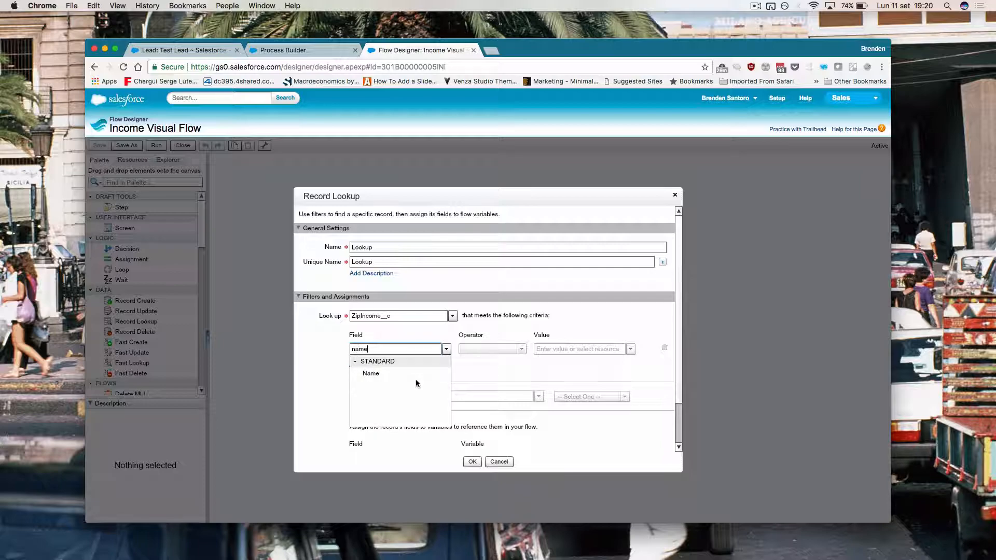
{"action": "left_click", "coordinate": [370, 373]}
{"action": "left_click", "coordinate": [548, 346]}
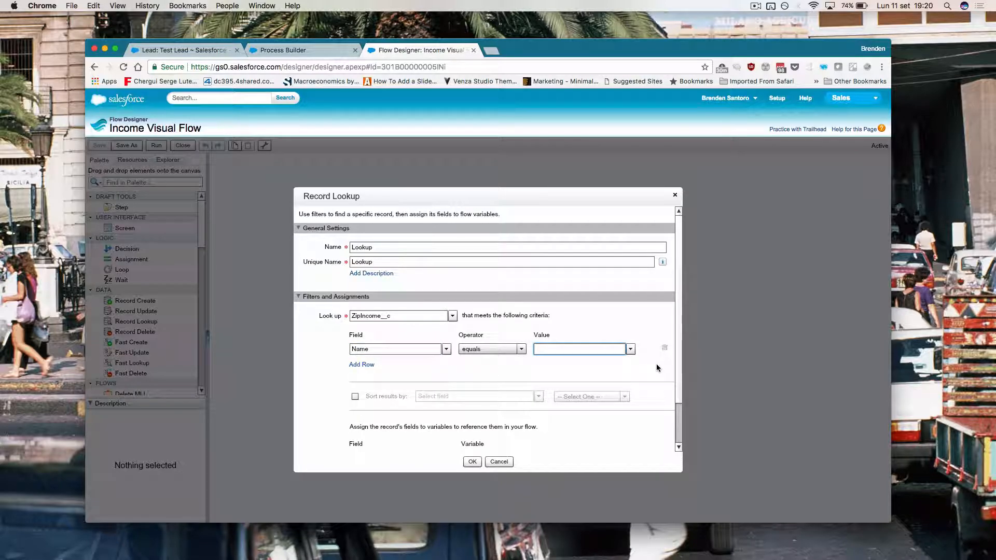
{"action": "left_click", "coordinate": [630, 349]}
{"action": "left_click", "coordinate": [538, 374]}
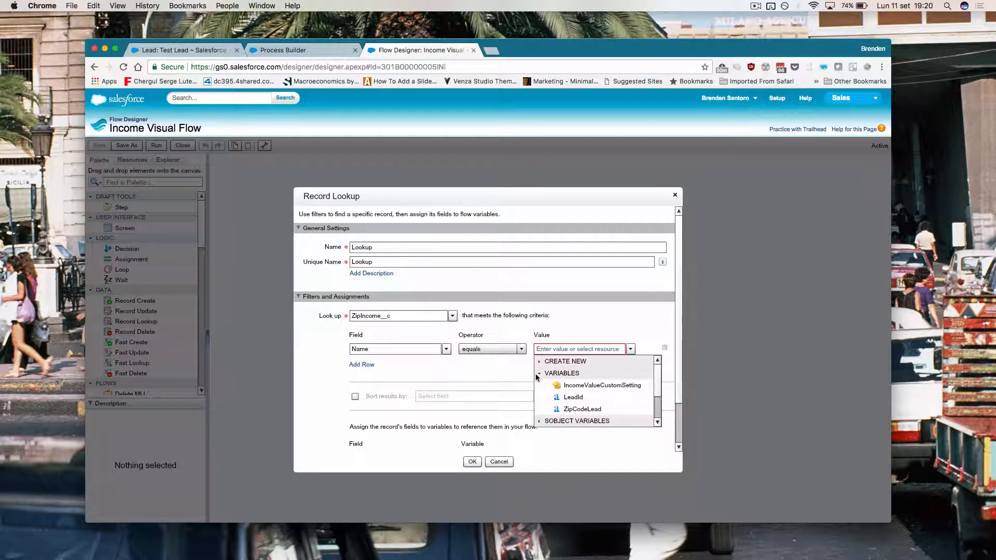
{"action": "left_click", "coordinate": [582, 409]}
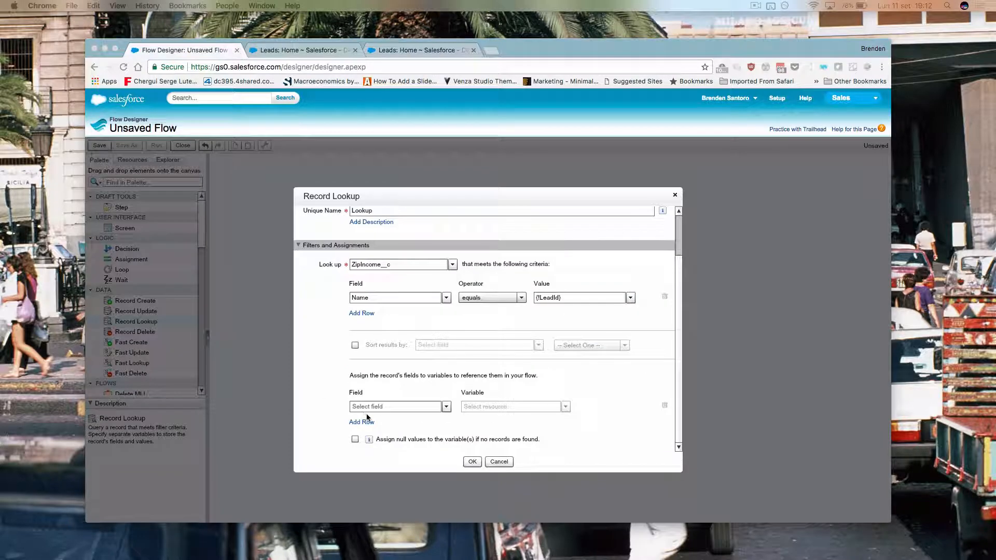
Step: Store the looked-up Income__c in {!IncomeValueCustomSetting} and save the lookup to the canvas
{"action": "left_click", "coordinate": [375, 407]}
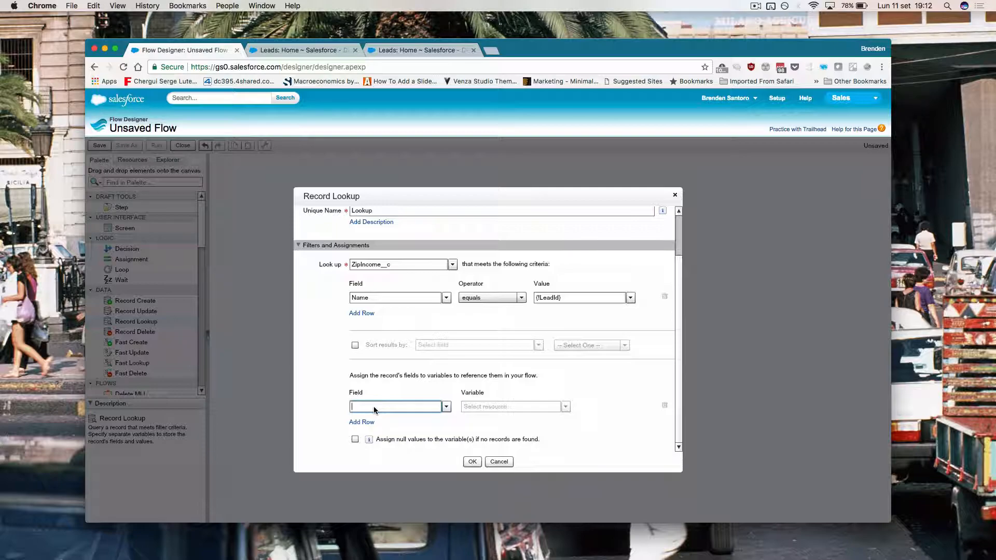
{"action": "type", "text": "Inc"}
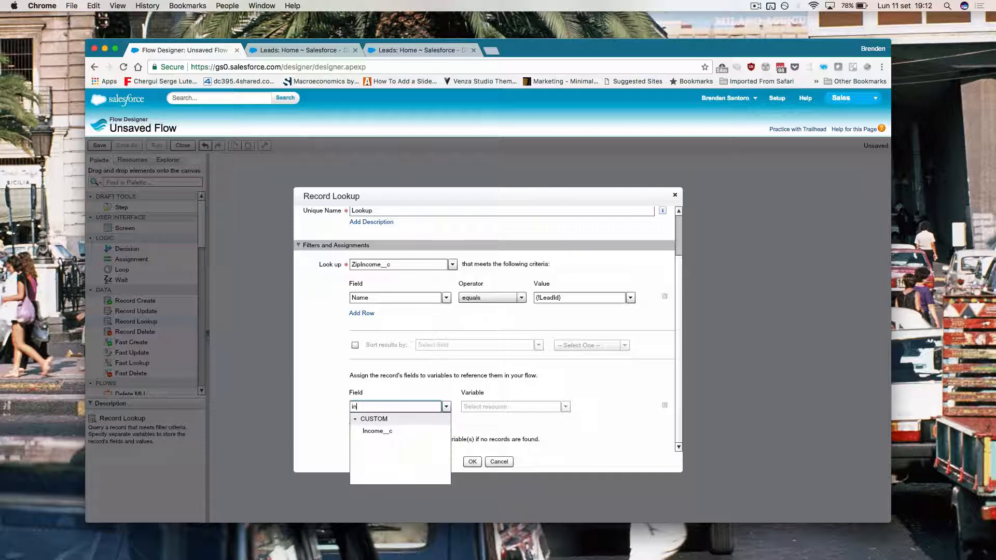
{"action": "left_click", "coordinate": [382, 431]}
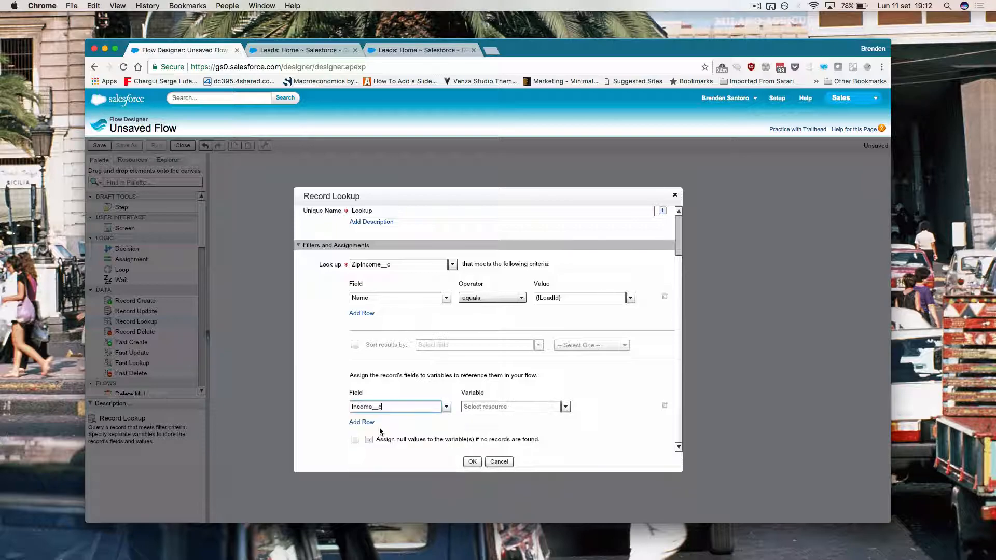
{"action": "left_click", "coordinate": [489, 412]}
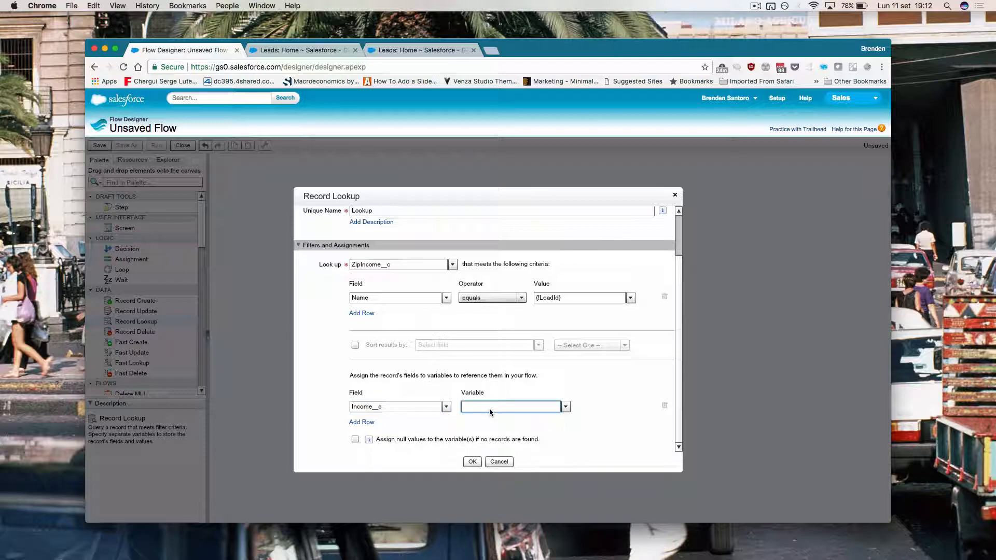
{"action": "left_click", "coordinate": [565, 406]}
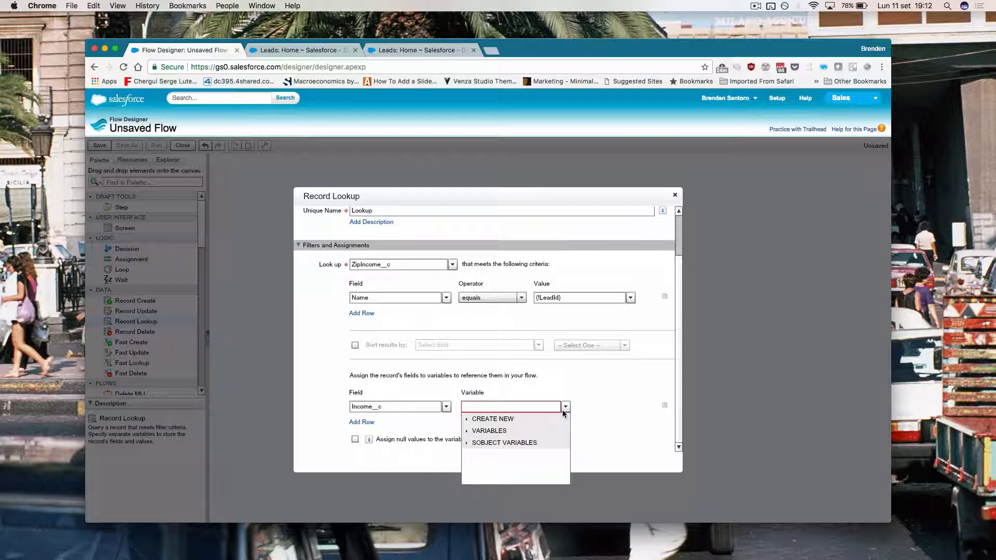
{"action": "left_click", "coordinate": [467, 431]}
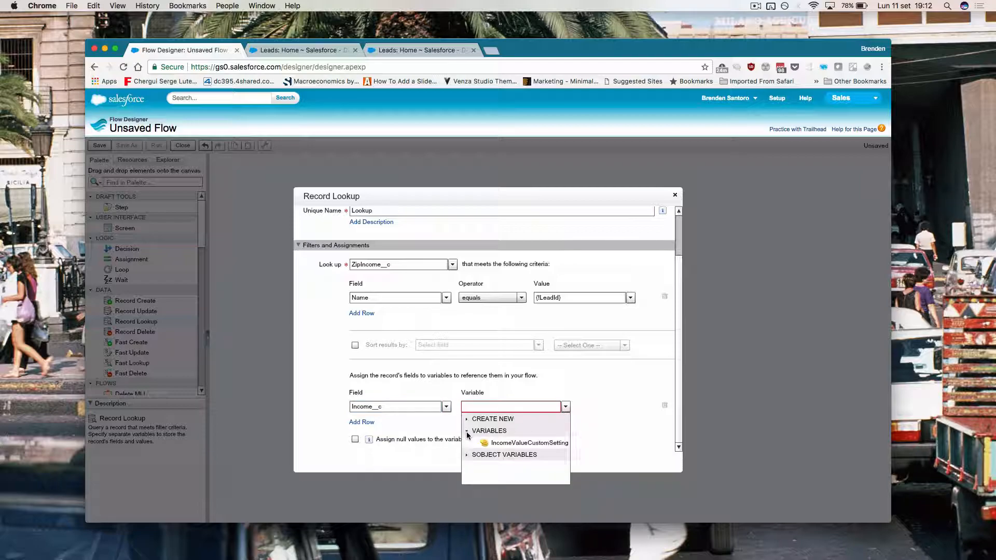
{"action": "left_click", "coordinate": [505, 445]}
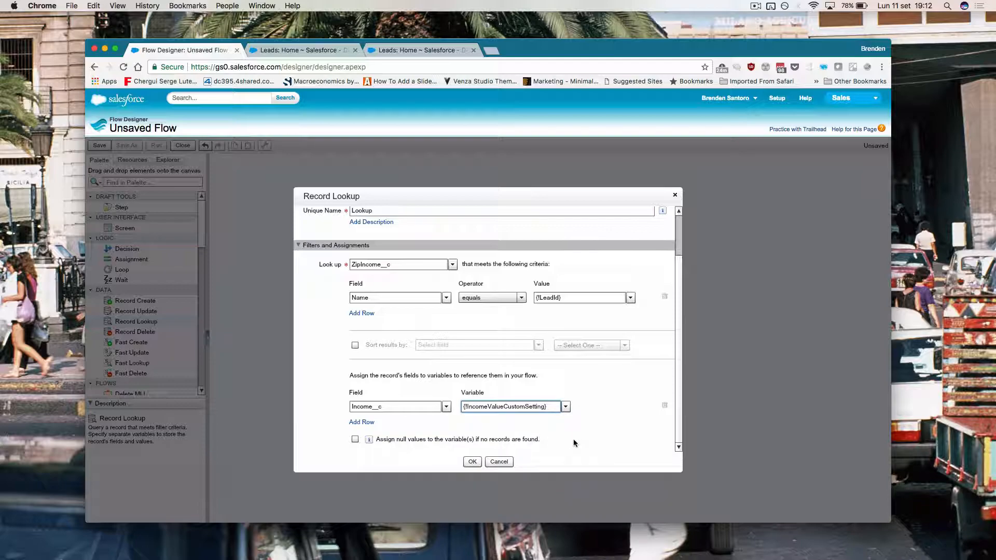
{"action": "left_click", "coordinate": [473, 461]}
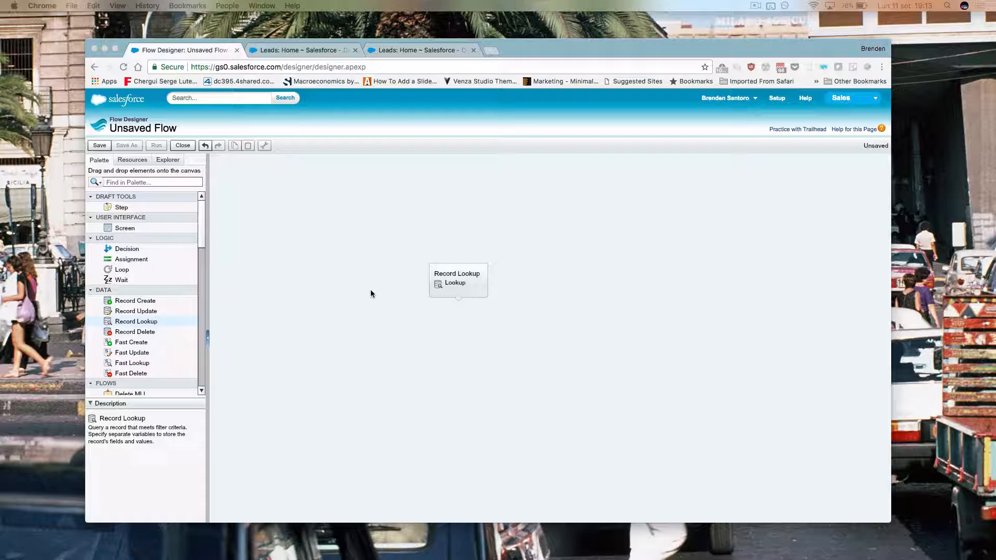
Step: Add a Record Update step named UpdateLead that updates the Lead object
{"action": "left_click_drag", "start_coordinate": [136, 311], "coordinate": [464, 334]}
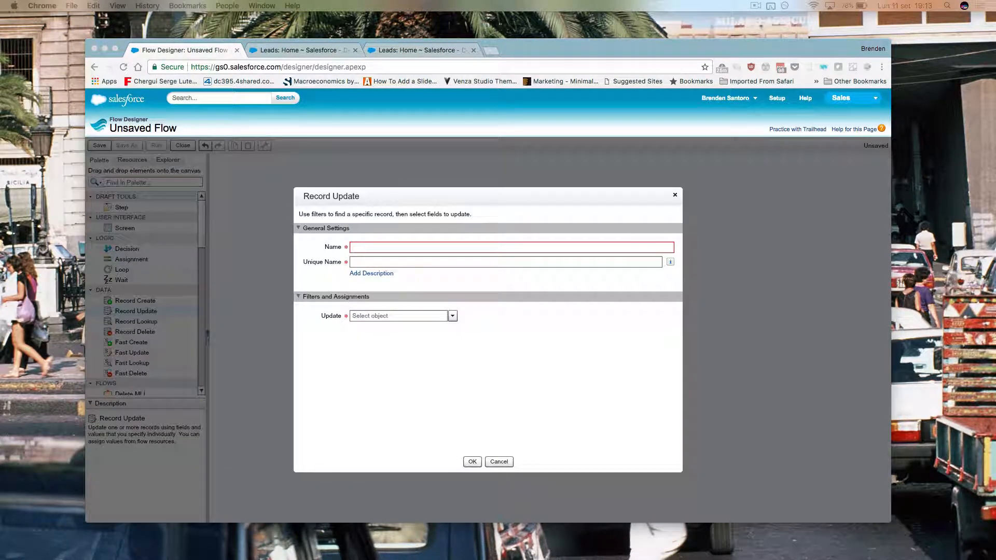
{"action": "left_click", "coordinate": [372, 246]}
{"action": "type", "text": "UpdateLead"}
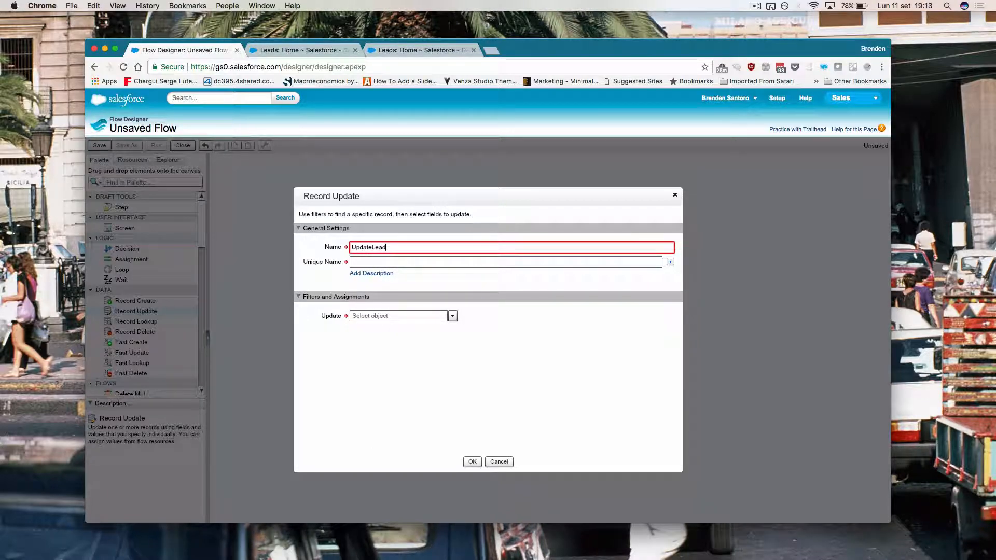
{"action": "key", "text": "Tab"}
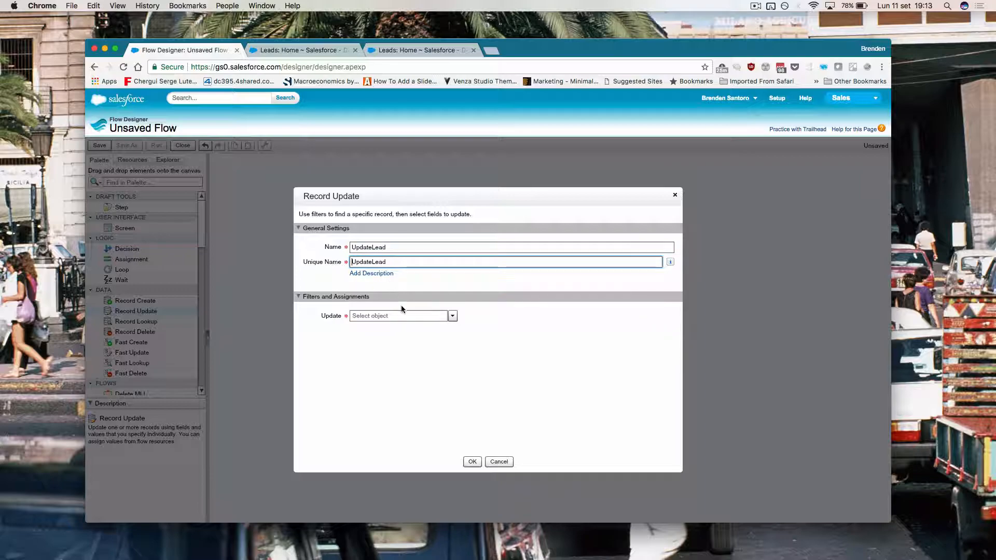
{"action": "left_click", "coordinate": [398, 320]}
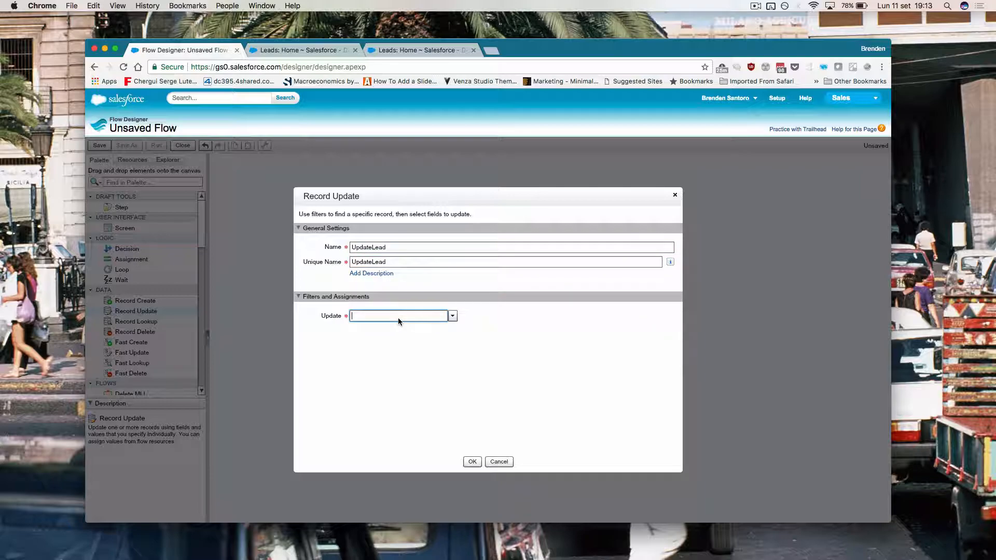
{"action": "type", "text": "lead"}
{"action": "left_click", "coordinate": [405, 344]}
Step: Filter the update to Leads whose Id equals {!LeadId}, then switch to the Leads home page
{"action": "left_click", "coordinate": [400, 350]}
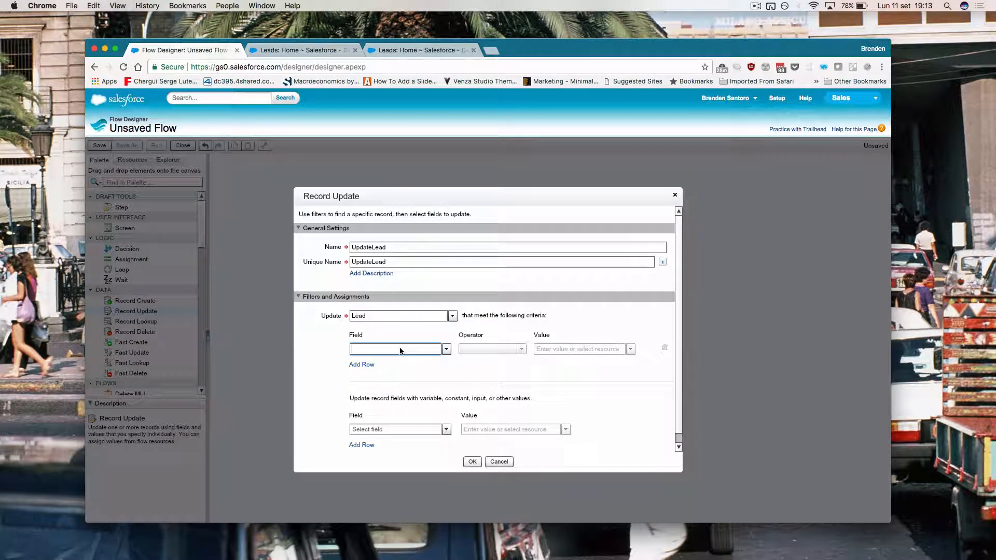
{"action": "type", "text": "id"}
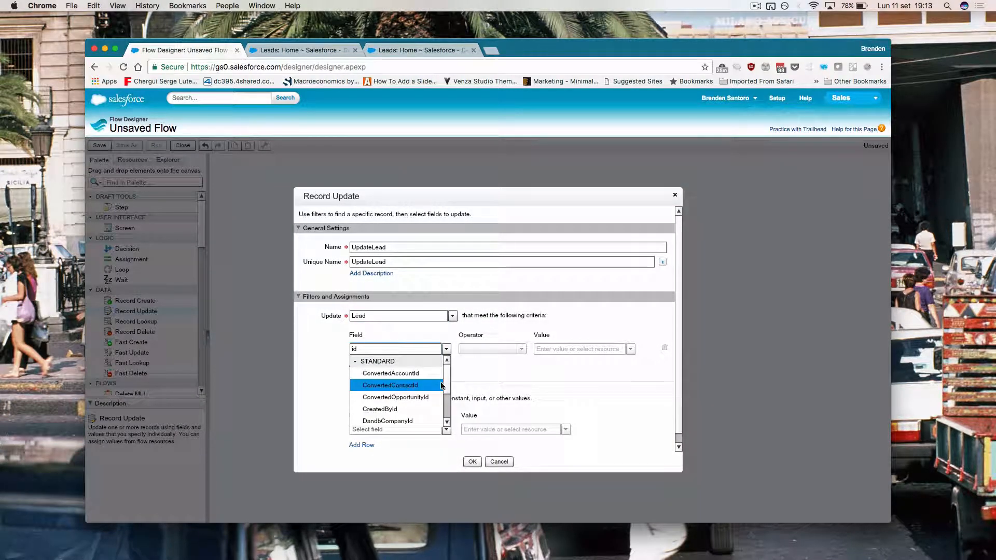
{"action": "scroll", "coordinate": [449, 383], "scroll_direction": "down", "scroll_amount": 3}
{"action": "left_click", "coordinate": [394, 373]}
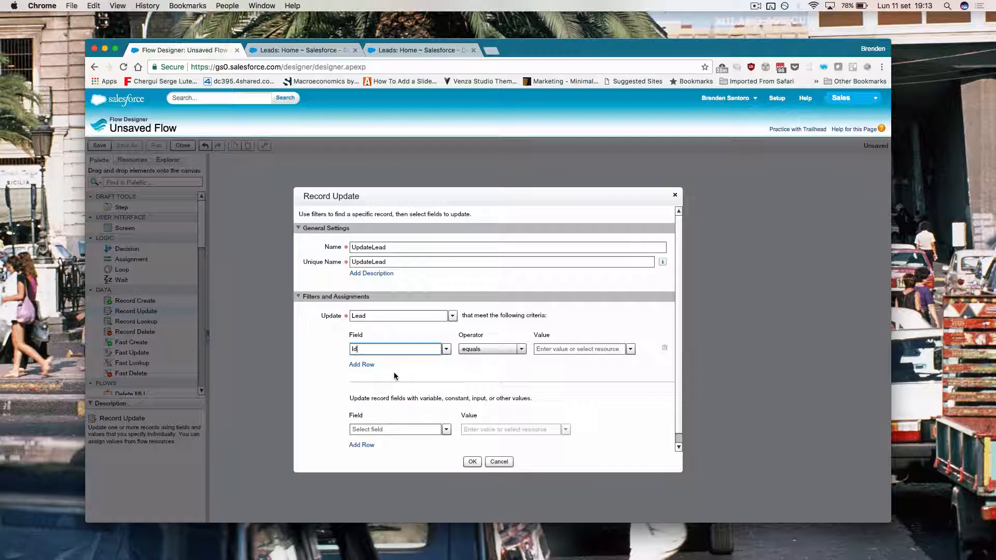
{"action": "left_click", "coordinate": [598, 349]}
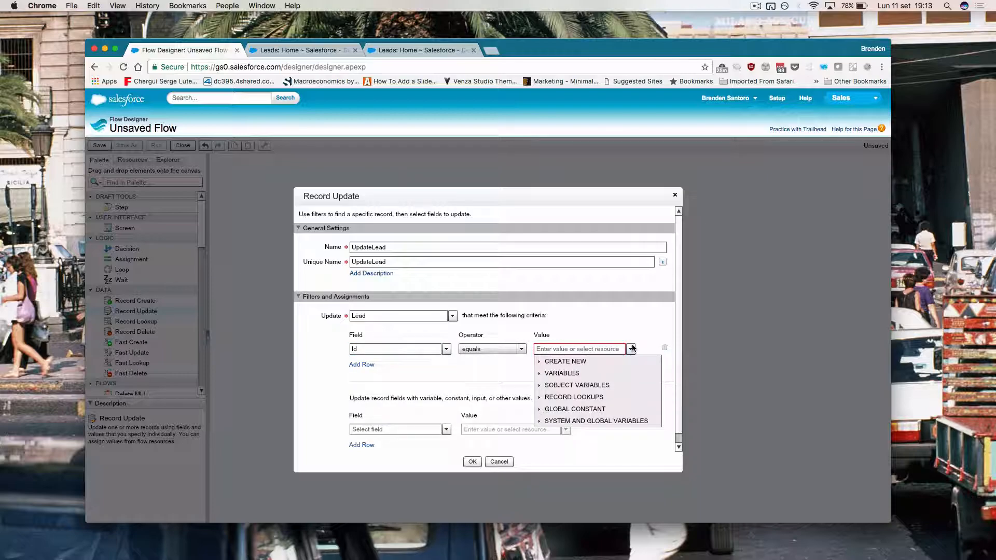
{"action": "left_click", "coordinate": [539, 374]}
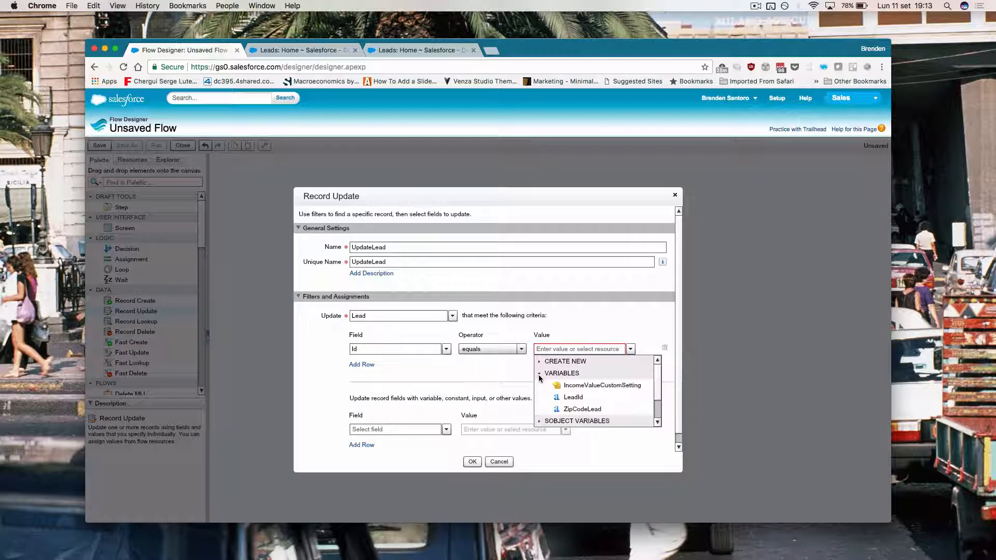
{"action": "left_click", "coordinate": [580, 397]}
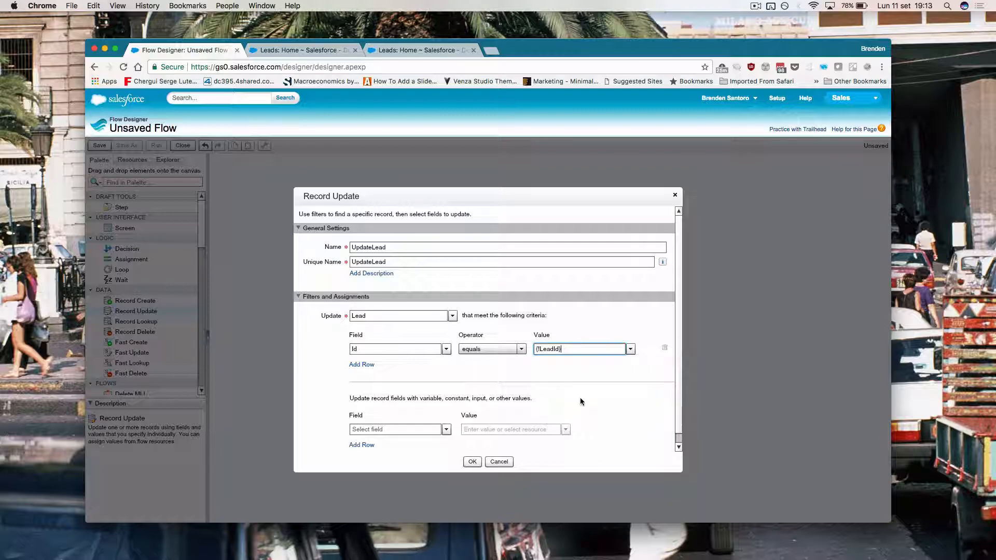
{"action": "scroll", "coordinate": [667, 403], "scroll_direction": "down", "scroll_amount": 1}
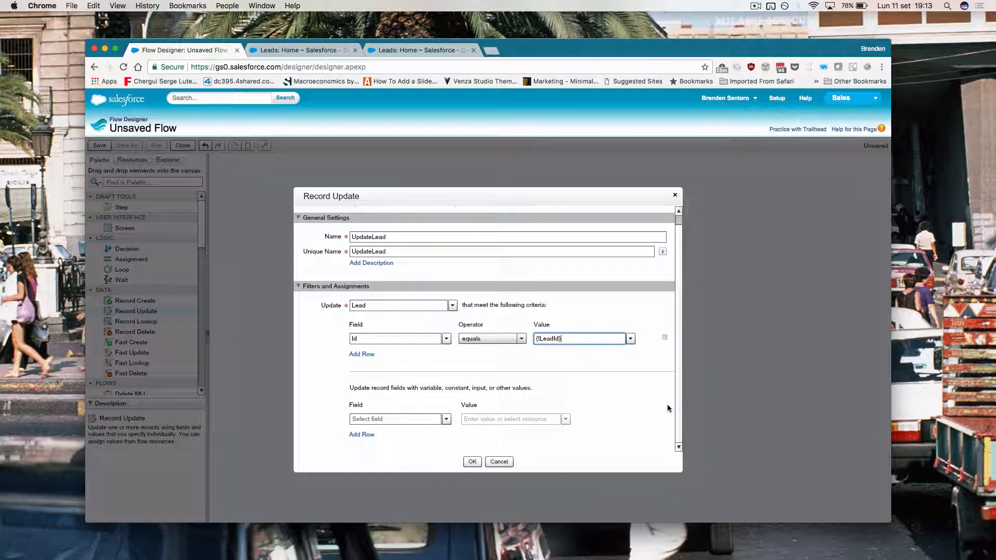
{"action": "left_click", "coordinate": [378, 420]}
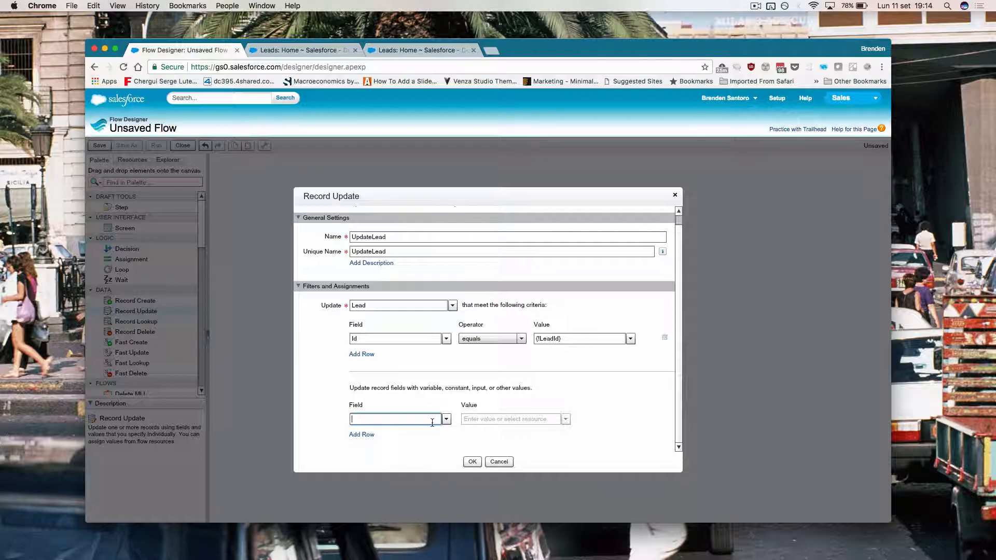
{"action": "left_click", "coordinate": [319, 52]}
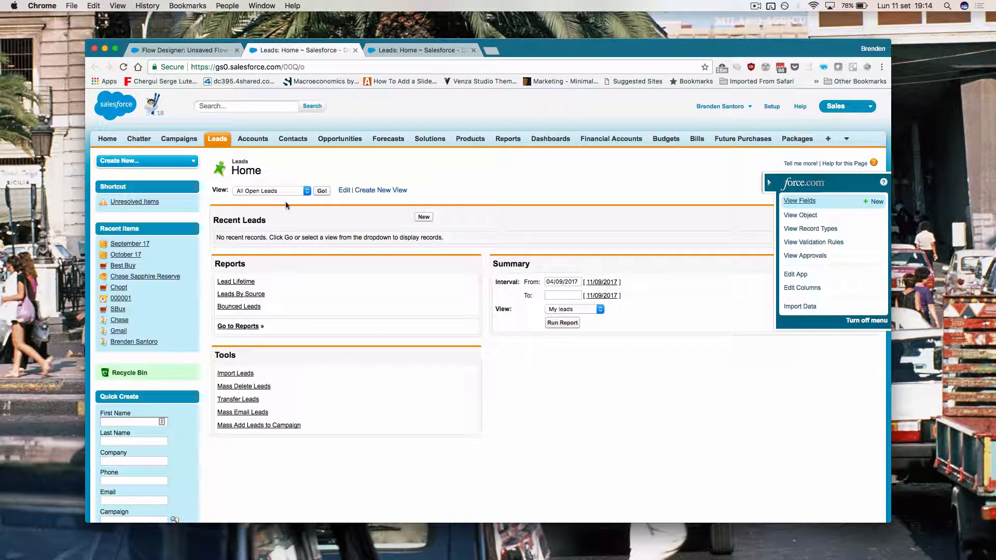
Step: Make UpdateLead set the lead's Average_Income_by_Zip_Code__c to {!IncomeValueCustomSetting}
{"action": "left_click", "coordinate": [424, 217]}
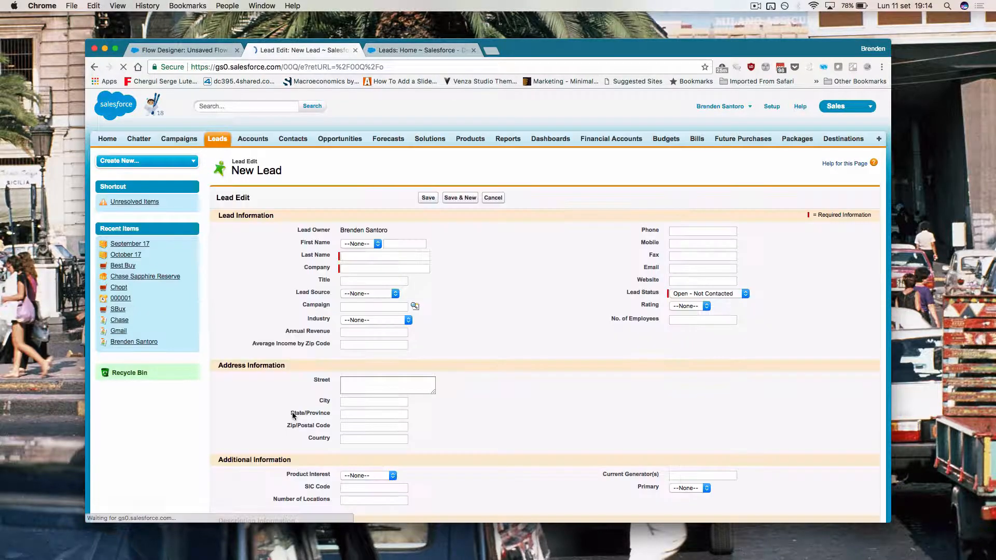
{"action": "left_click", "coordinate": [184, 50]}
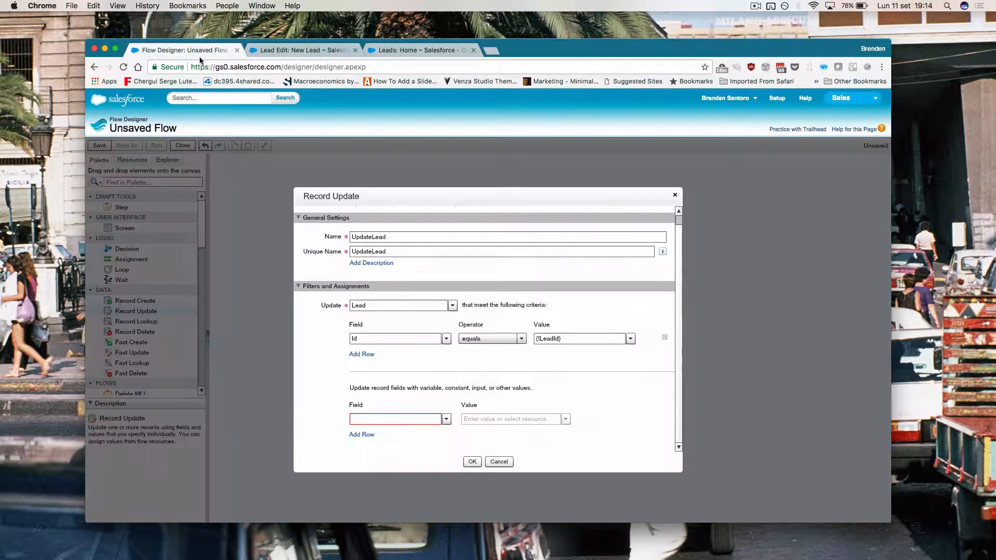
{"action": "left_click", "coordinate": [378, 419]}
{"action": "type", "text": "aver"}
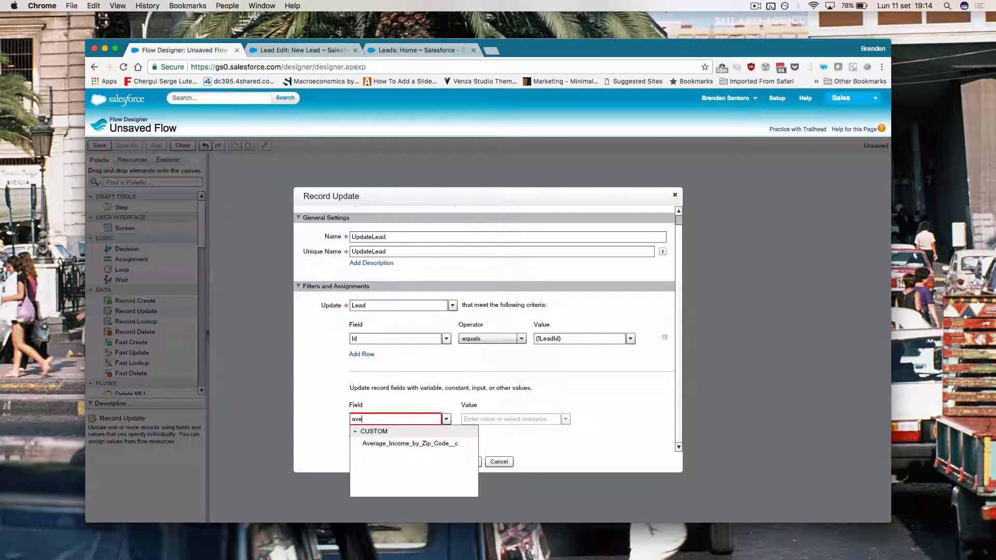
{"action": "left_click", "coordinate": [402, 444]}
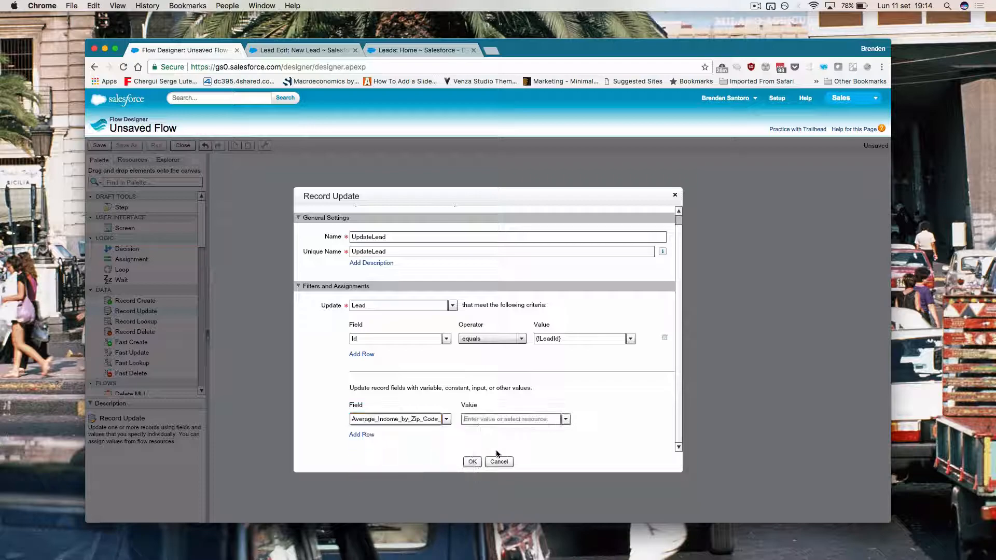
{"action": "left_click", "coordinate": [528, 420]}
{"action": "left_click", "coordinate": [564, 424]}
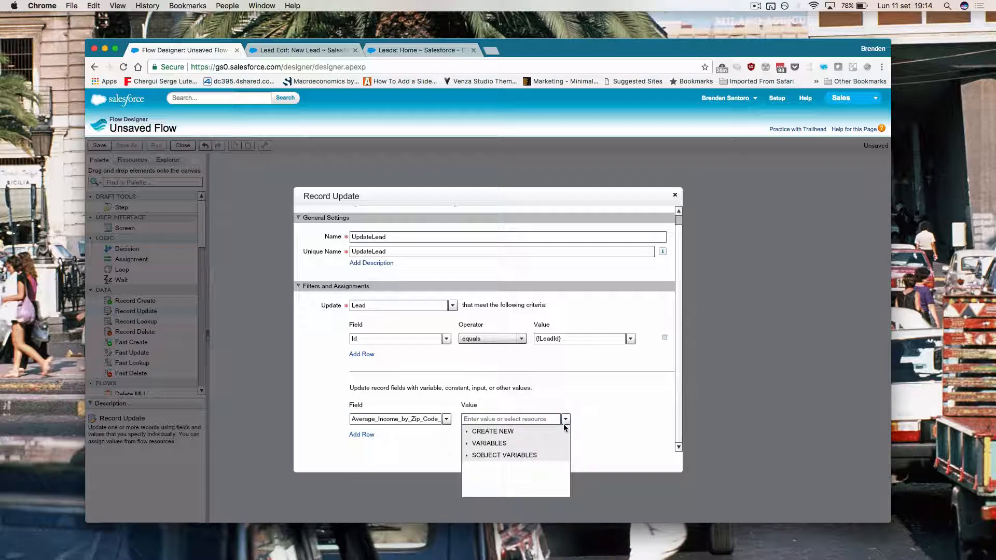
{"action": "left_click", "coordinate": [466, 444]}
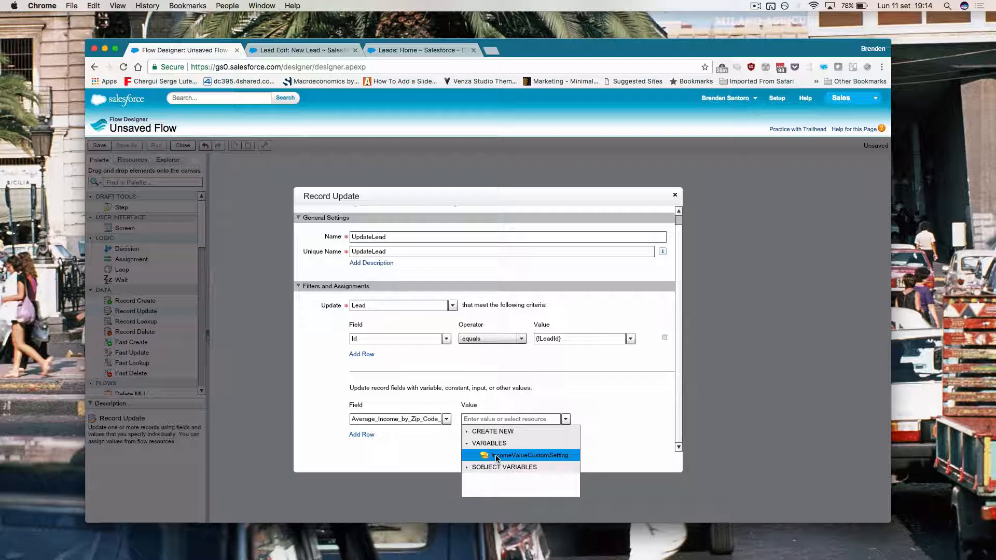
{"action": "left_click", "coordinate": [496, 456]}
{"action": "left_click", "coordinate": [471, 463]}
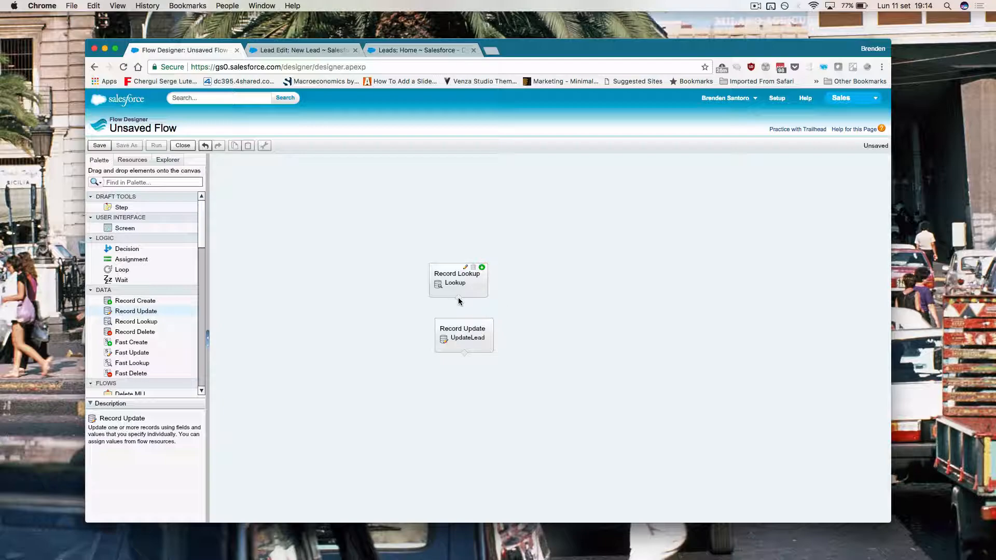
Step: Connect Lookup to UpdateLead, set Lookup as the start element, and begin saving the flow
{"action": "left_click_drag", "start_coordinate": [458, 300], "coordinate": [471, 338]}
{"action": "mouse_move", "coordinate": [478, 267]}
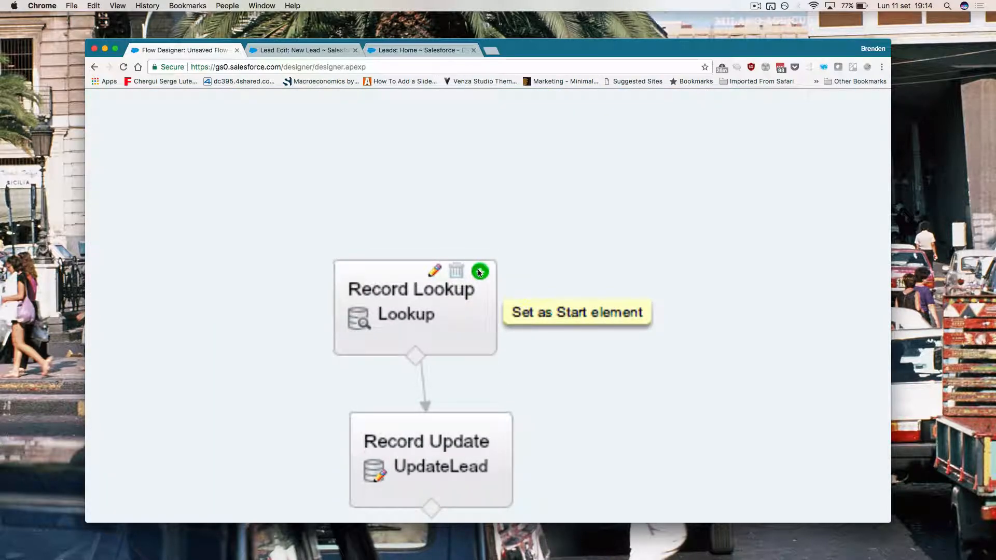
{"action": "left_click", "coordinate": [481, 274]}
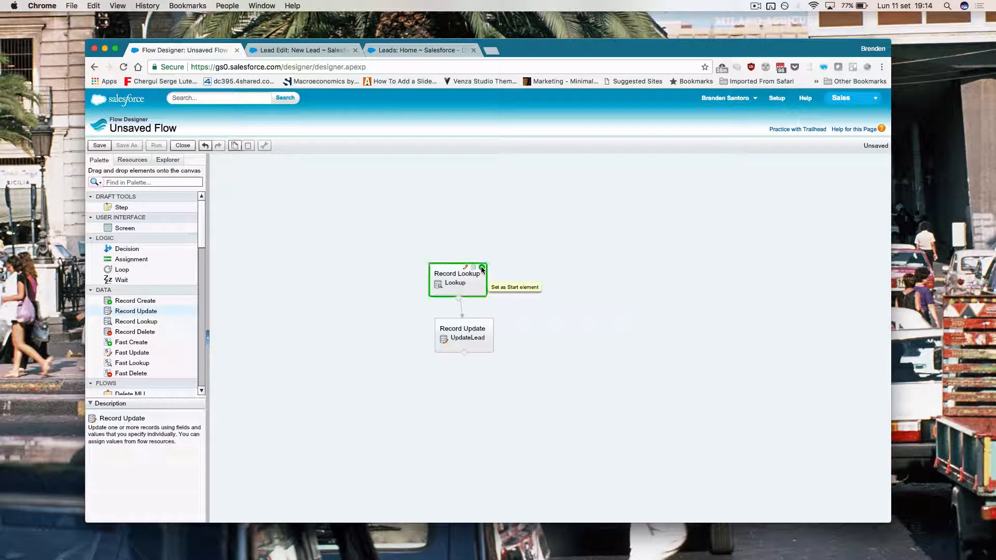
{"action": "left_click", "coordinate": [375, 323]}
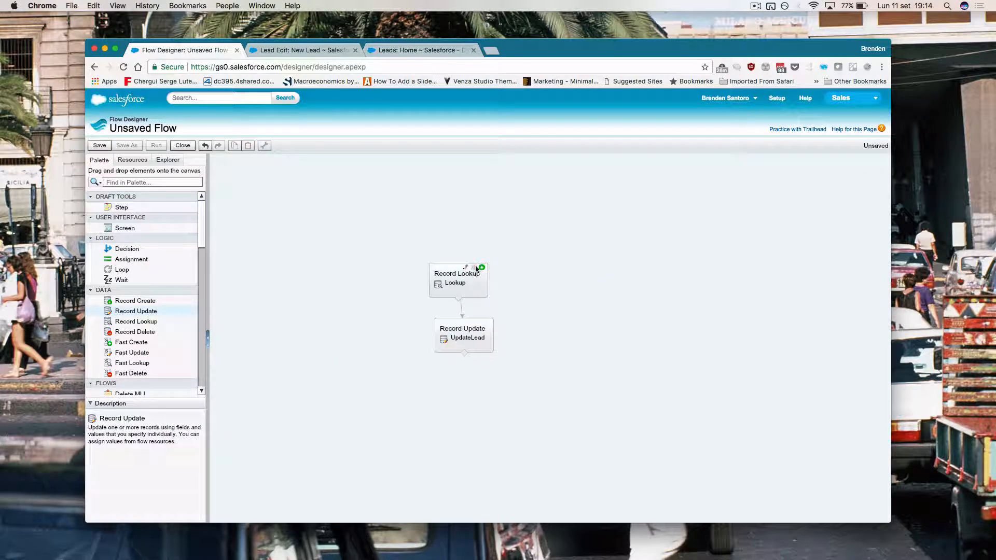
{"action": "left_click", "coordinate": [99, 145]}
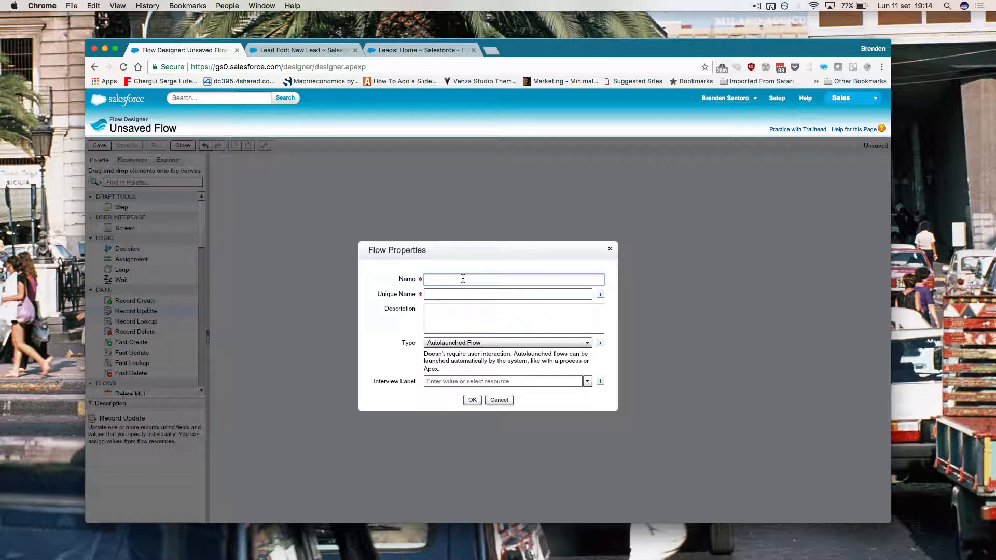
Step: Save the flow as 'Income Visual Flow' with type Autolaunched Flow and close the designer
{"action": "type", "text": "l Flow"}
{"action": "key", "text": "Tab"}
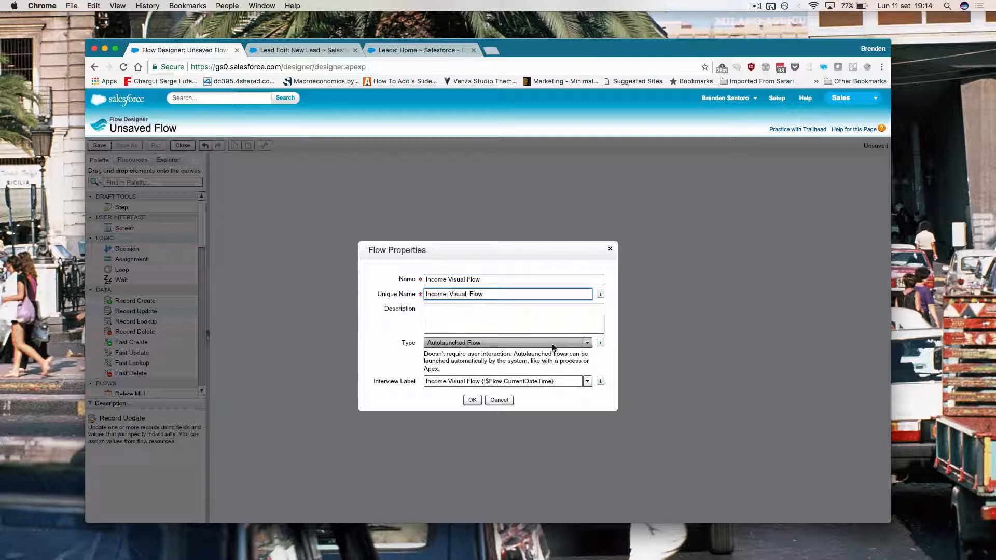
{"action": "left_click", "coordinate": [553, 346]}
{"action": "left_click", "coordinate": [367, 345]}
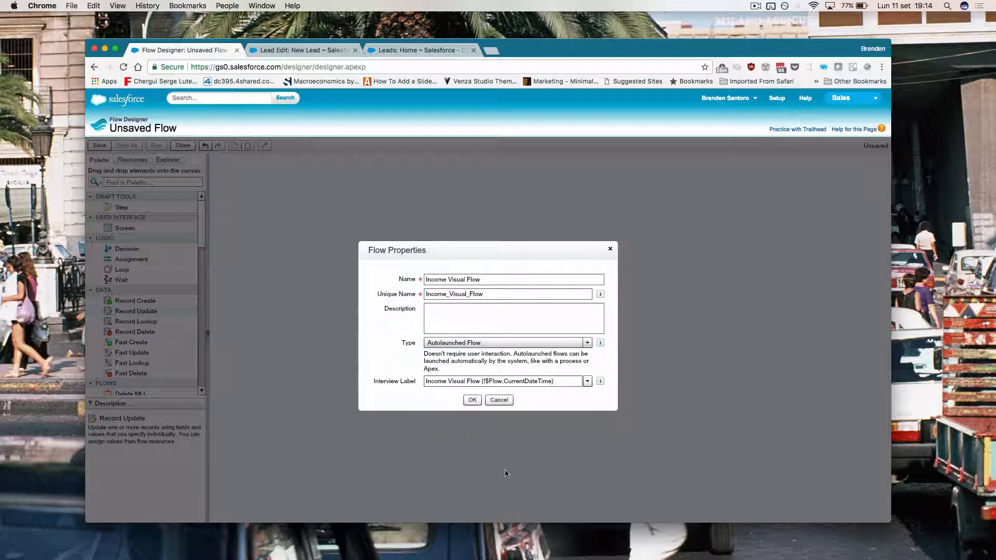
{"action": "left_click", "coordinate": [471, 399]}
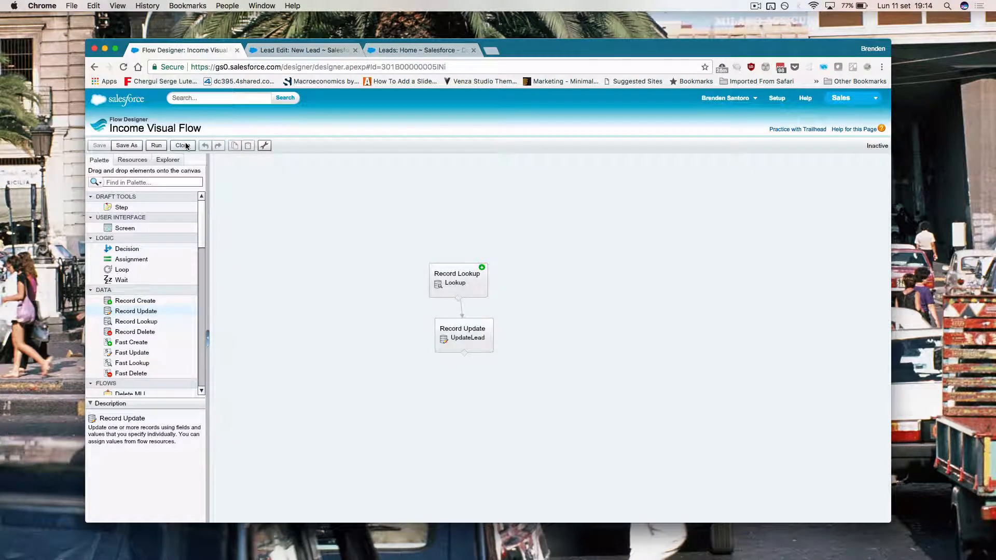
{"action": "left_click", "coordinate": [185, 145]}
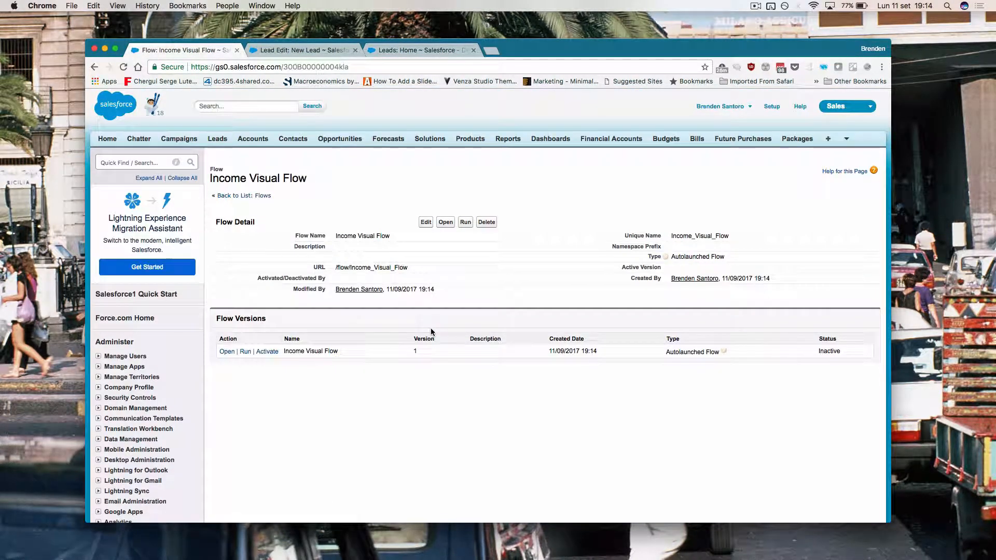
Step: Activate Income Visual Flow version 1, then find Process Builder via Quick Find 'buil'
{"action": "left_click", "coordinate": [268, 351]}
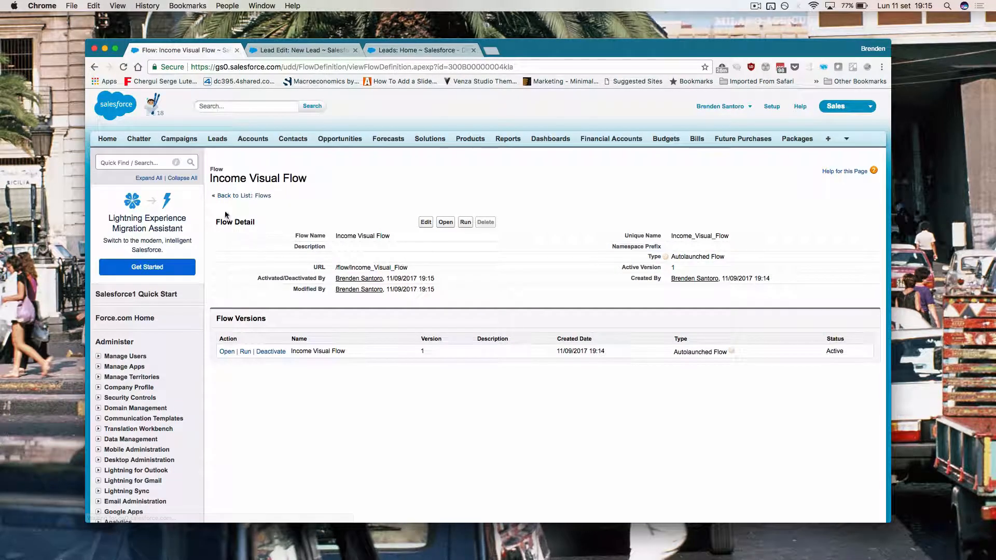
{"action": "left_click", "coordinate": [134, 158]}
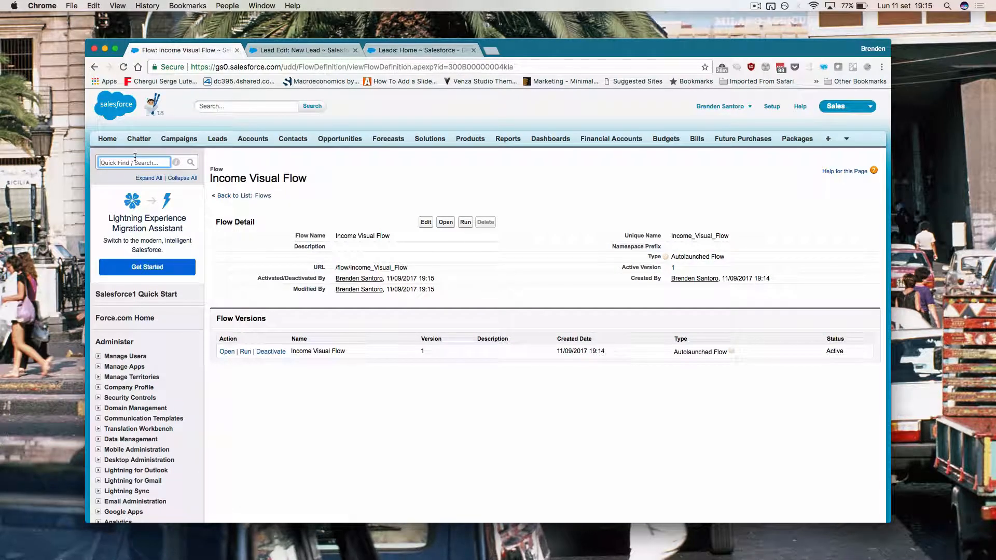
{"action": "type", "text": "buil"}
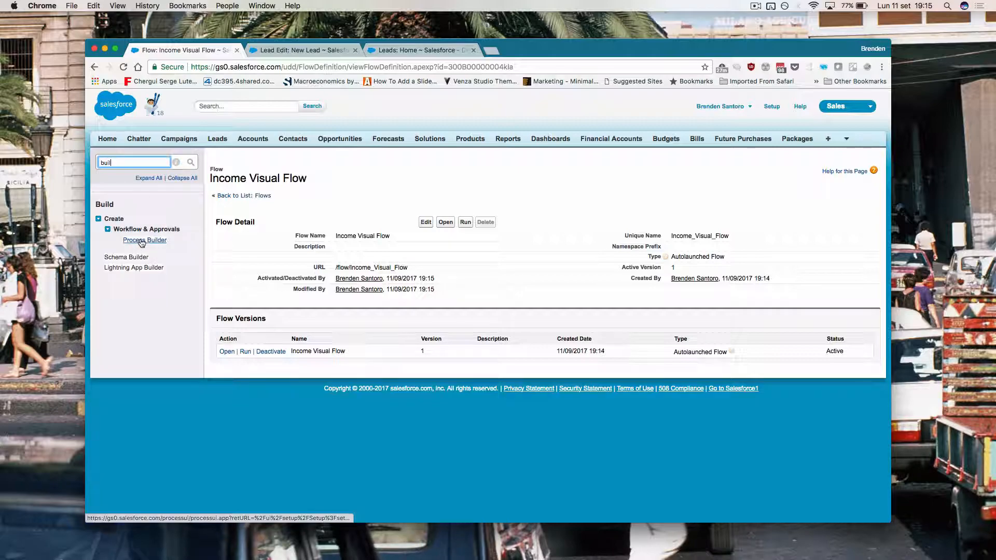
{"action": "left_click", "coordinate": [141, 241]}
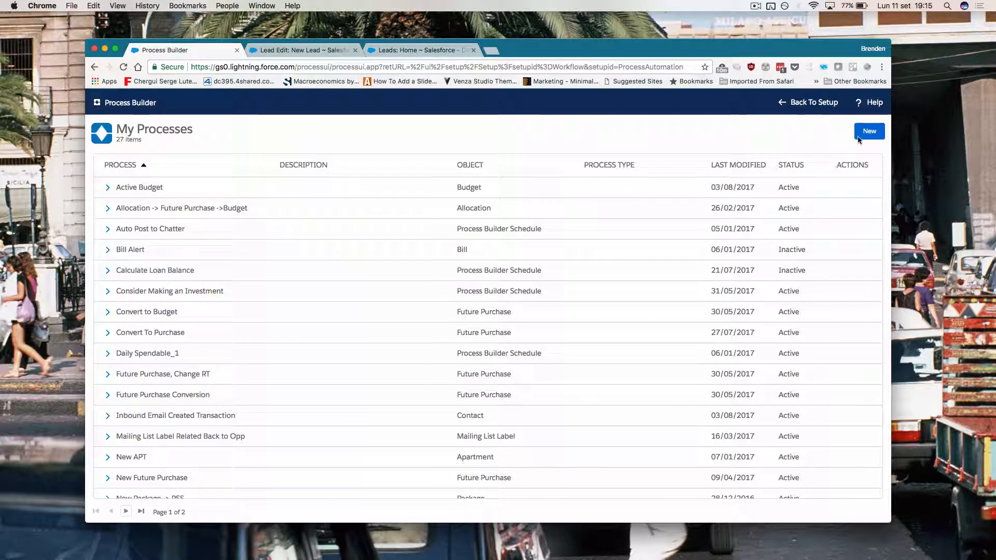
Step: Create and save a process named 'Lead Income PB' that starts when a record changes
{"action": "left_click", "coordinate": [866, 136]}
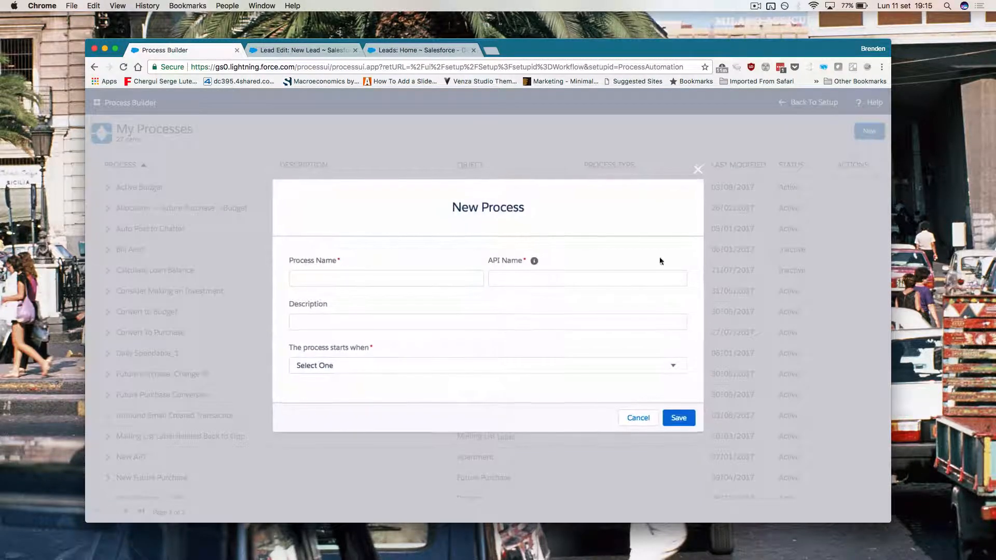
{"action": "type", "text": "Lead Income PB"}
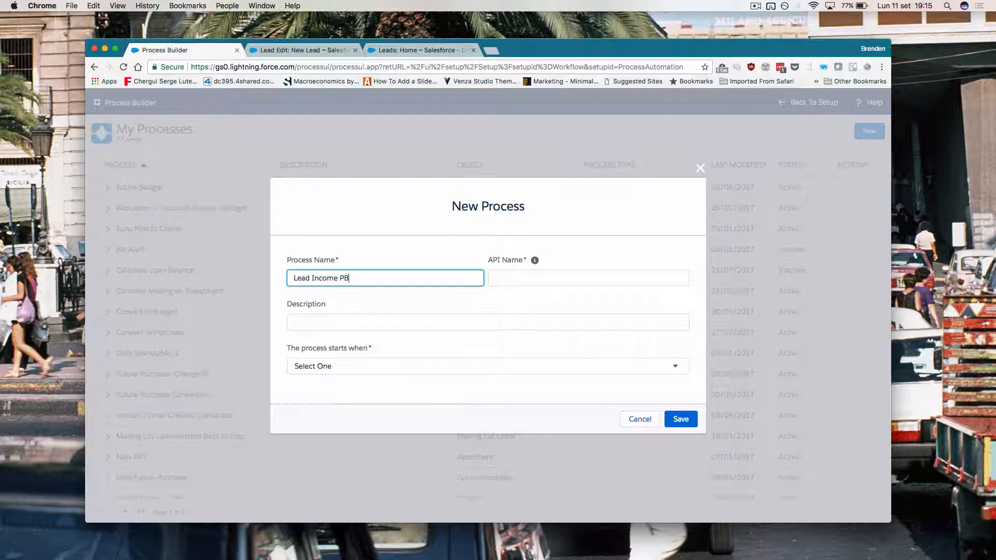
{"action": "key", "text": "Tab"}
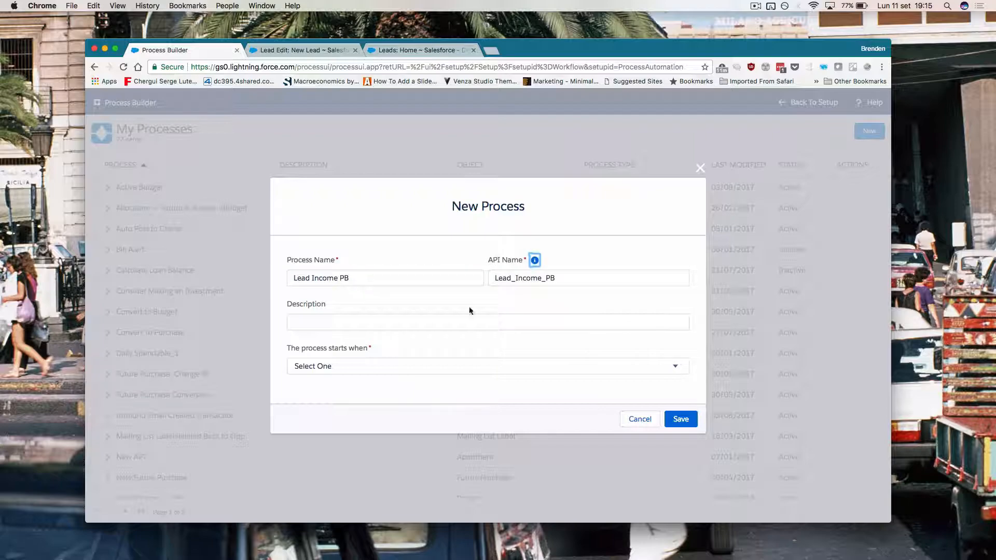
{"action": "left_click", "coordinate": [423, 372]}
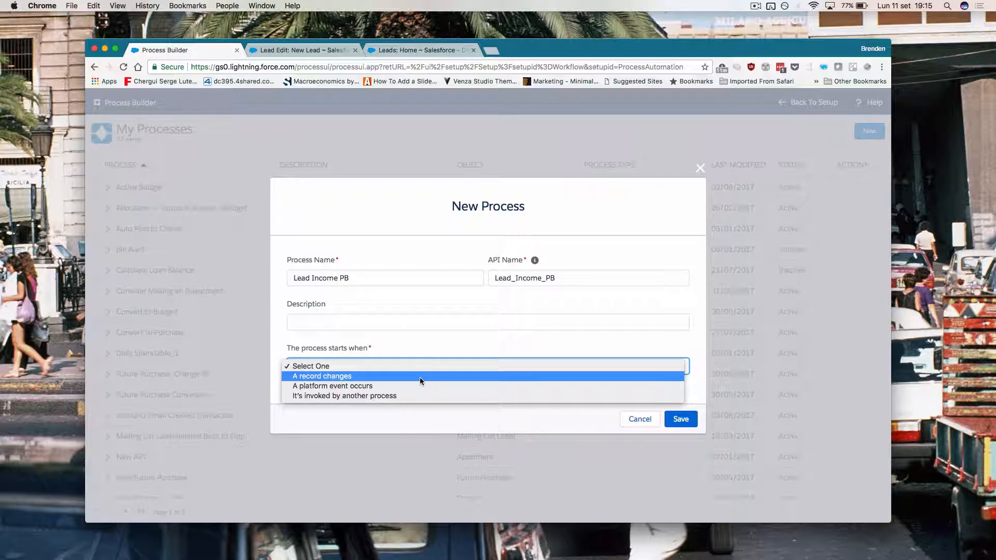
{"action": "left_click", "coordinate": [419, 377]}
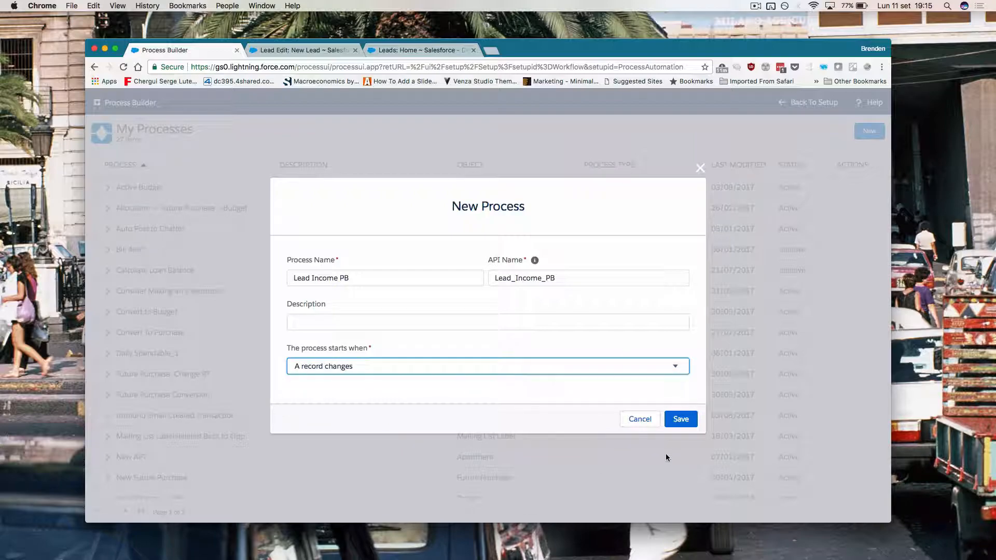
{"action": "left_click", "coordinate": [680, 421]}
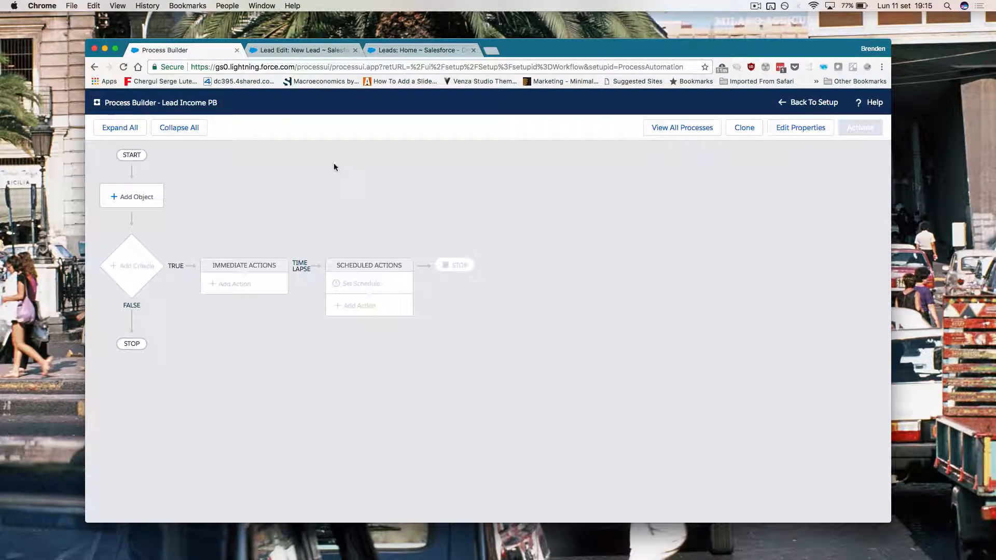
Step: Set the process object to Lead, running when a record is created or edited
{"action": "left_click", "coordinate": [147, 196]}
{"action": "left_click", "coordinate": [545, 205]}
{"action": "type", "text": "lead"}
{"action": "left_click", "coordinate": [612, 229]}
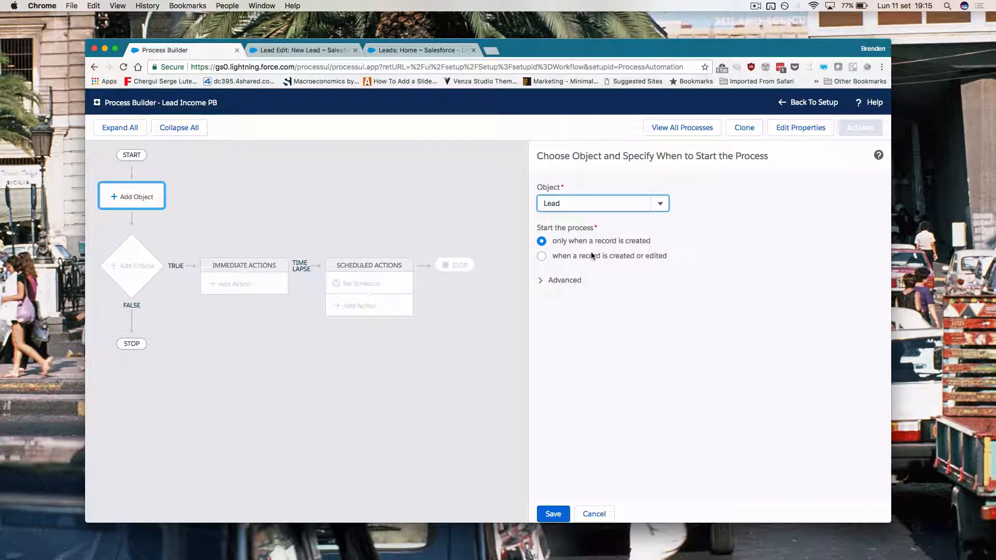
{"action": "left_click", "coordinate": [592, 255]}
{"action": "left_click", "coordinate": [553, 514]}
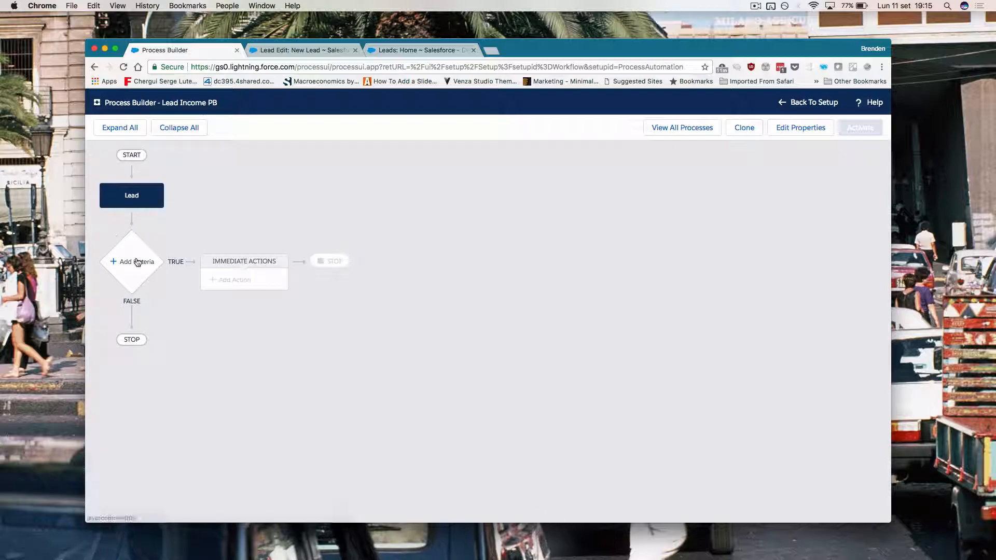
Step: Add a 'Zip is not null' criteria node based on the Lead's Zip/Postal Code field
{"action": "left_click", "coordinate": [134, 262]}
{"action": "left_click", "coordinate": [561, 208]}
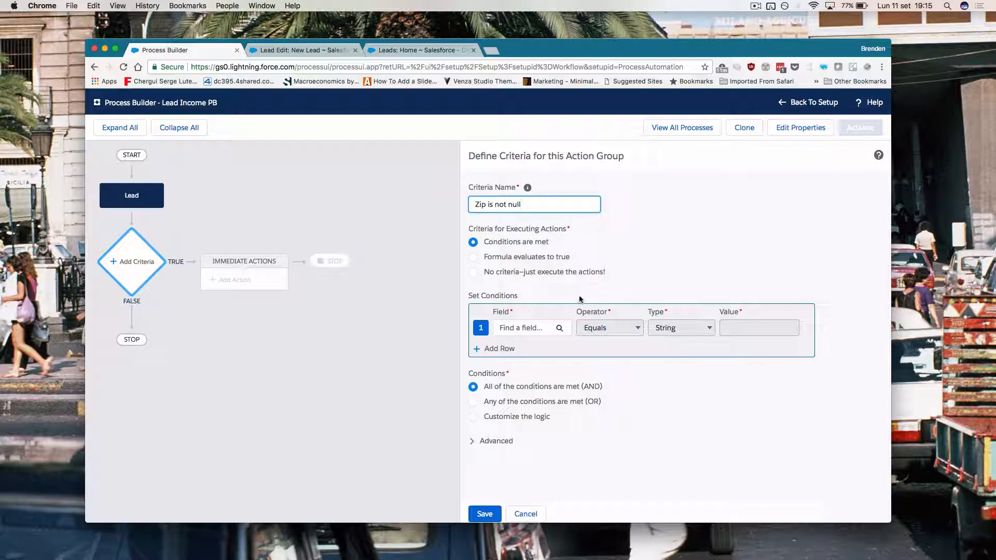
{"action": "left_click", "coordinate": [540, 326]}
{"action": "type", "text": "zip"}
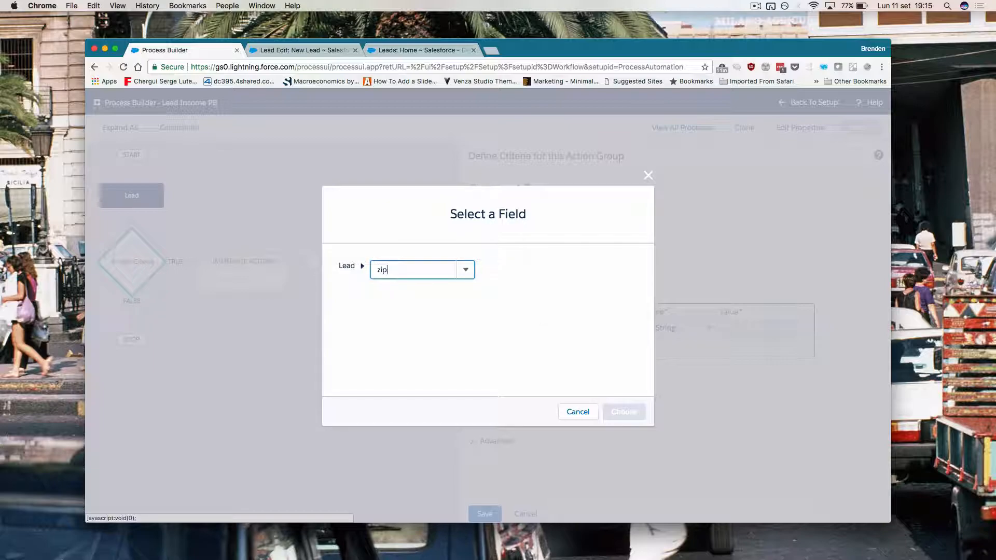
{"action": "left_click", "coordinate": [453, 302]}
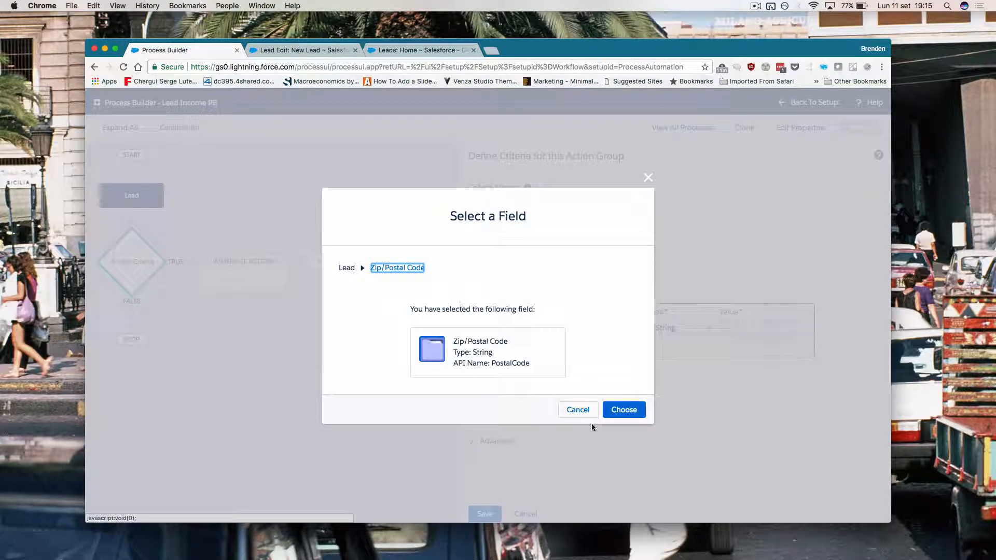
{"action": "left_click", "coordinate": [617, 411]}
Step: Set the condition to Is null equals False and save the criteria
{"action": "left_click", "coordinate": [607, 327]}
{"action": "left_click", "coordinate": [677, 362]}
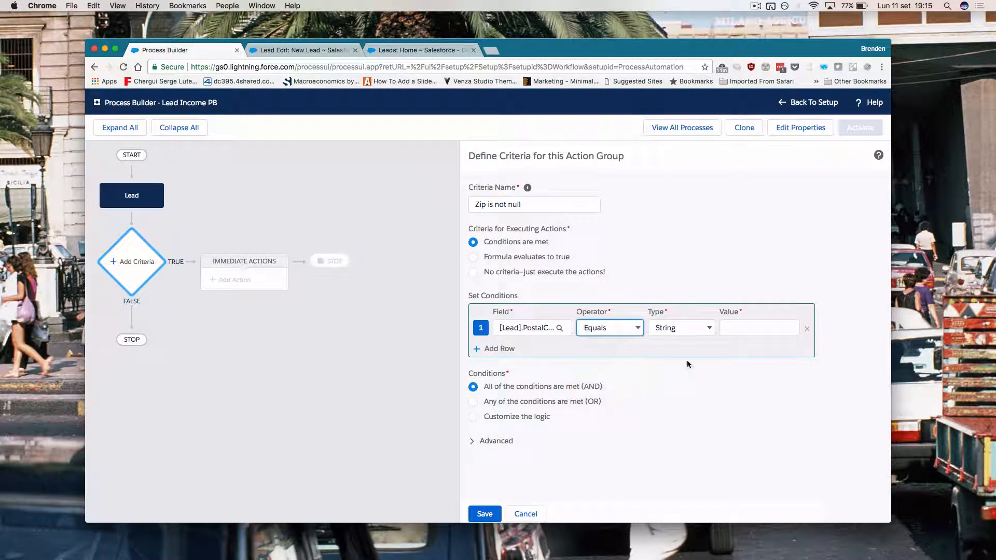
{"action": "left_click", "coordinate": [740, 327]}
{"action": "left_click", "coordinate": [746, 341]}
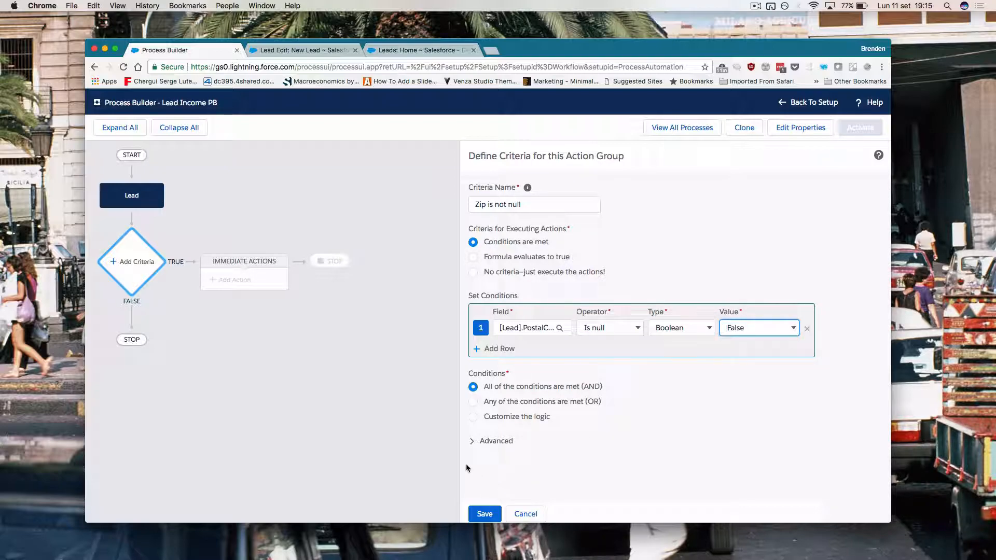
{"action": "left_click", "coordinate": [472, 441]}
{"action": "scroll", "coordinate": [493, 474], "scroll_direction": "up", "scroll_amount": 5}
{"action": "scroll", "coordinate": [492, 474], "scroll_direction": "down", "scroll_amount": 5}
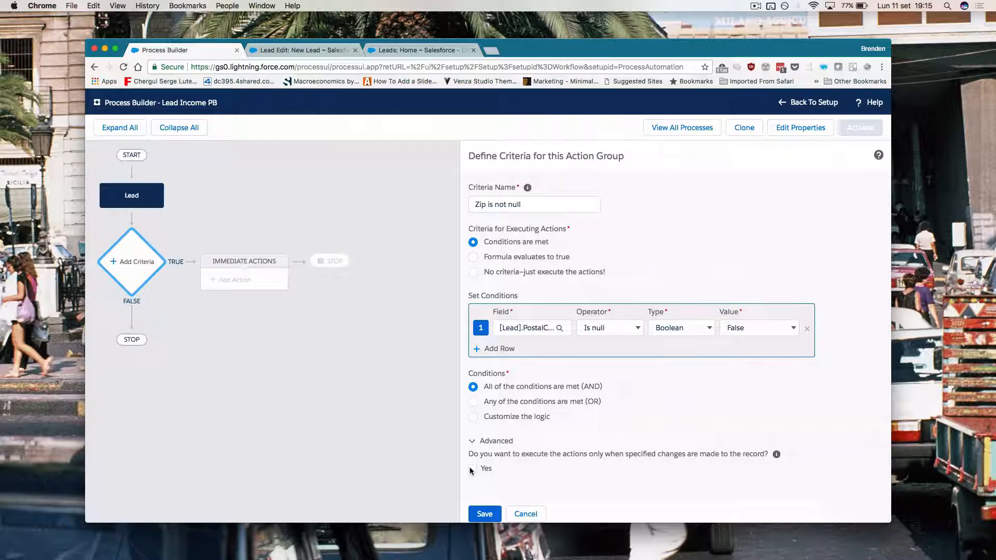
{"action": "left_click", "coordinate": [484, 513]}
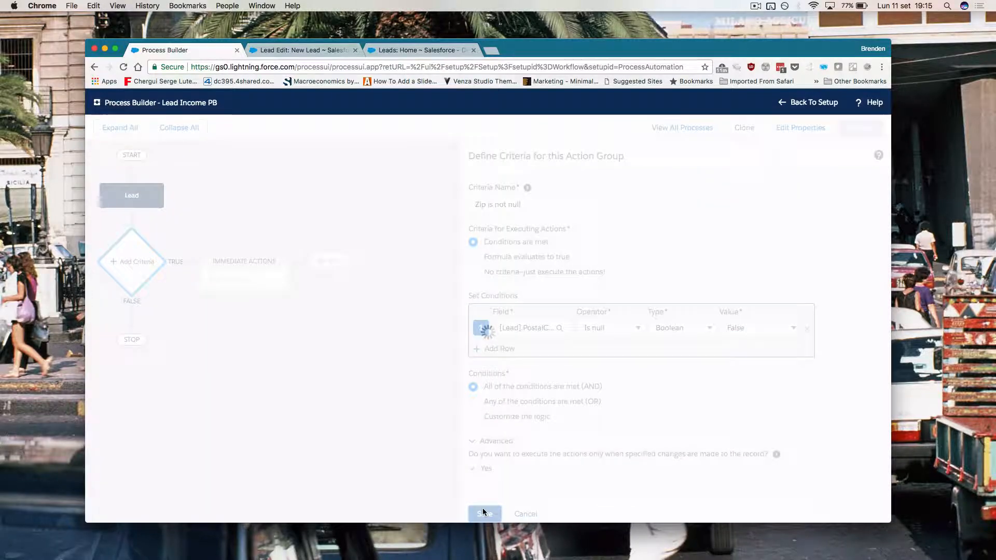
Step: Add a Flows action named 'Launch Flow' that runs Income Visual Flow
{"action": "left_click", "coordinate": [249, 287]}
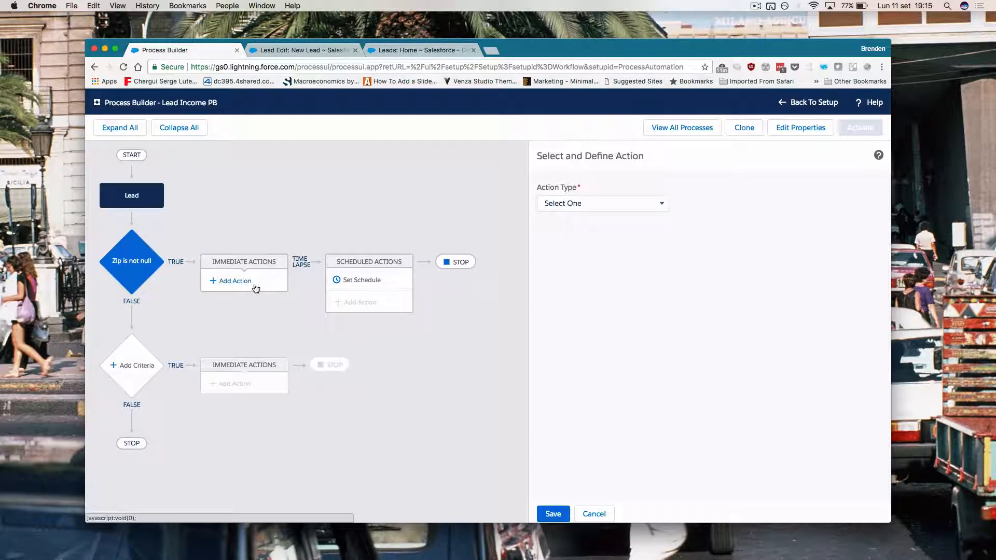
{"action": "left_click", "coordinate": [595, 199]}
{"action": "left_click", "coordinate": [579, 242]}
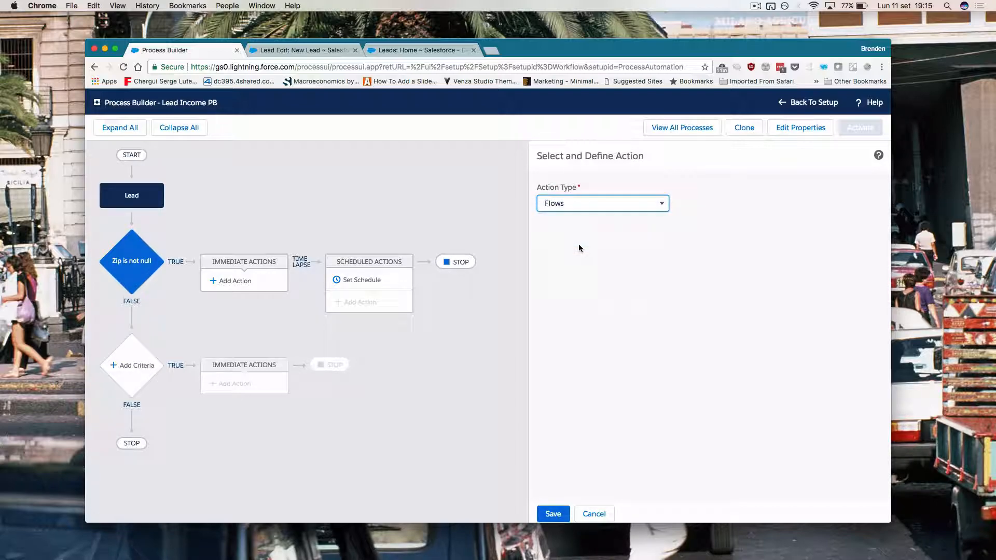
{"action": "left_click", "coordinate": [586, 248]}
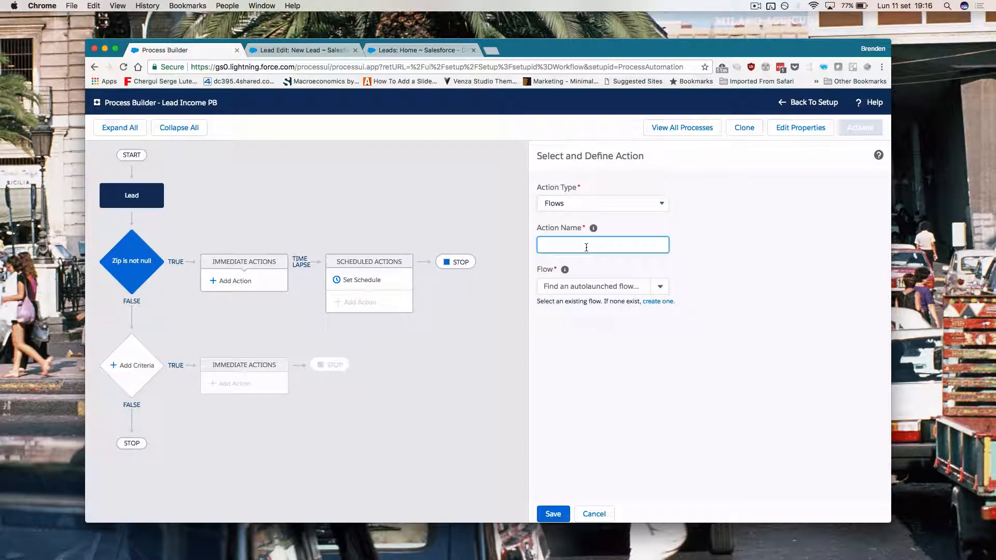
{"action": "type", "text": "Launch FLow"}
{"action": "key", "text": "BackSpace"}
{"action": "key", "text": "BackSpace"}
{"action": "left_click", "coordinate": [585, 288]}
{"action": "left_click", "coordinate": [590, 336]}
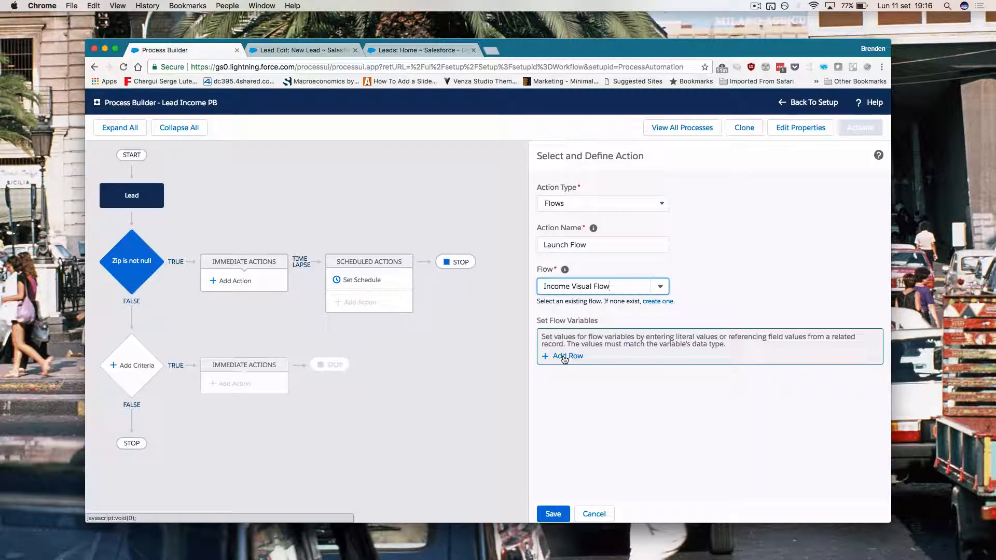
Step: Pass the field reference [Lead].Id into the flow variable LeadId
{"action": "left_click", "coordinate": [564, 357]}
{"action": "left_click", "coordinate": [598, 352]}
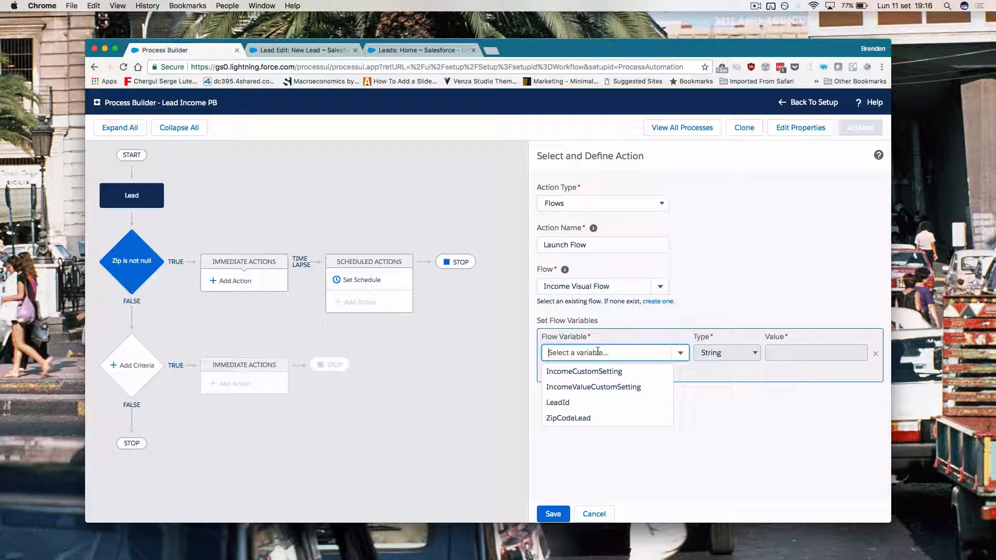
{"action": "left_click", "coordinate": [576, 403]}
{"action": "left_click", "coordinate": [729, 354]}
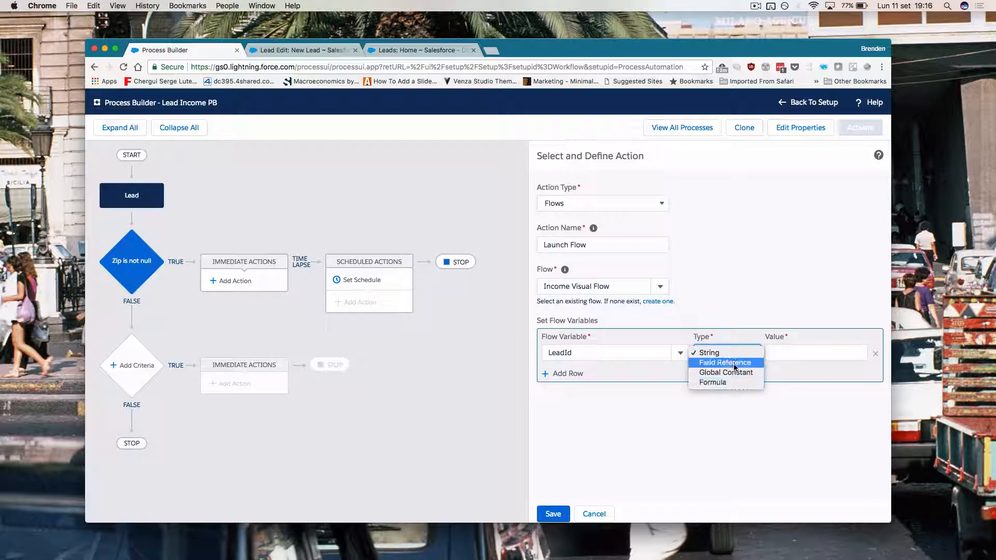
{"action": "left_click", "coordinate": [737, 363]}
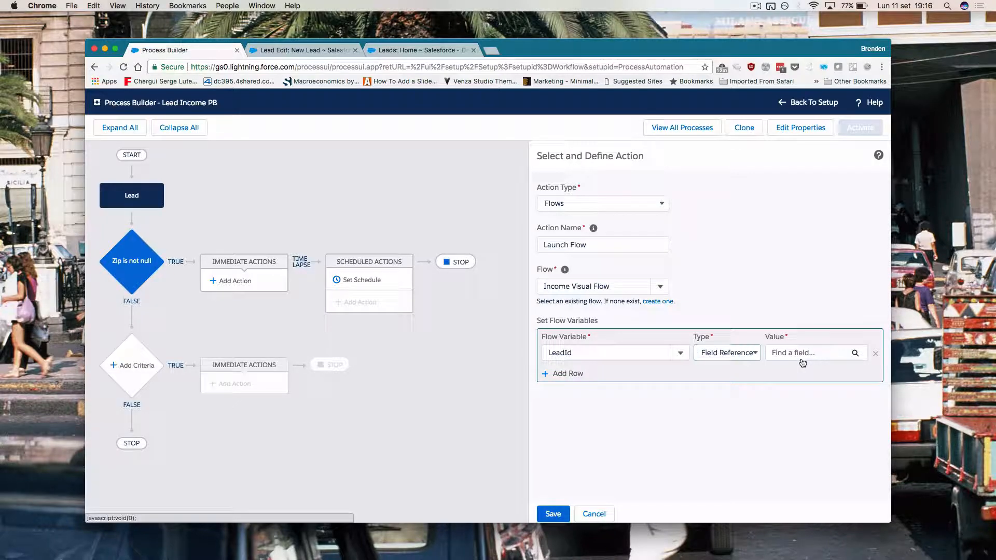
{"action": "left_click", "coordinate": [801, 361]}
{"action": "type", "text": "id"}
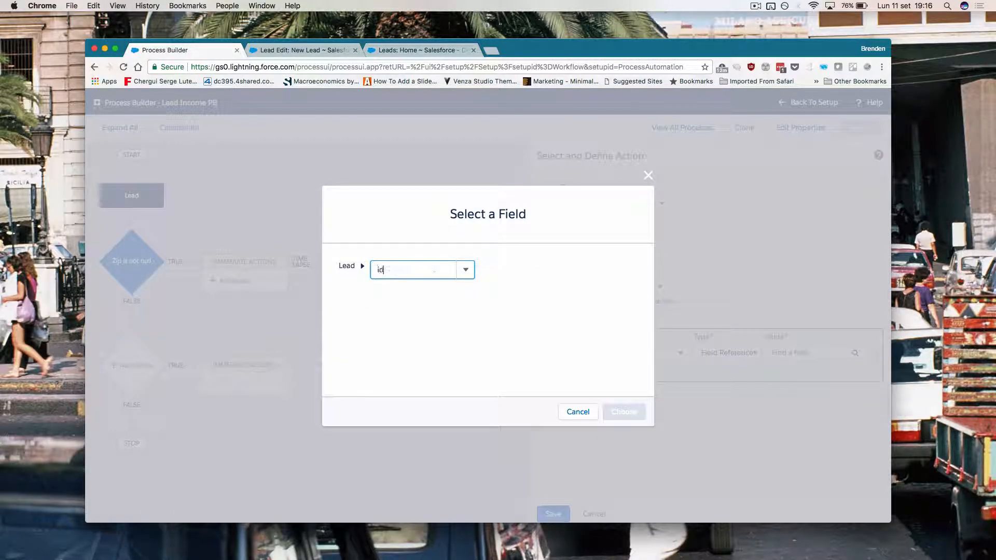
{"action": "scroll", "coordinate": [424, 330], "scroll_direction": "down", "scroll_amount": 2}
{"action": "left_click", "coordinate": [419, 340]}
{"action": "left_click", "coordinate": [627, 411]}
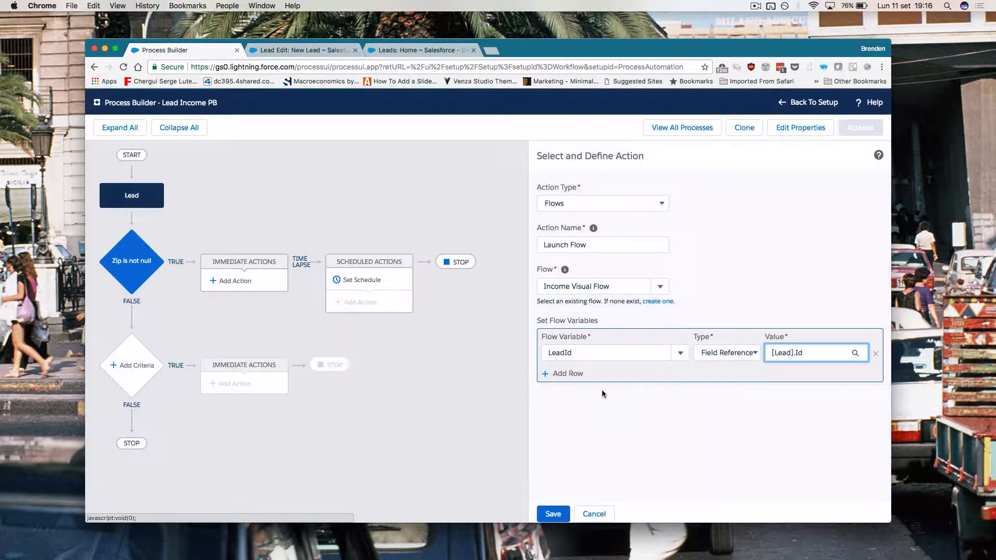
Step: Pass [Lead].PostalCode into ZipCodeLead, save the action, and choose Activate
{"action": "left_click", "coordinate": [574, 374]}
{"action": "left_click", "coordinate": [577, 372]}
{"action": "type", "text": "zip"}
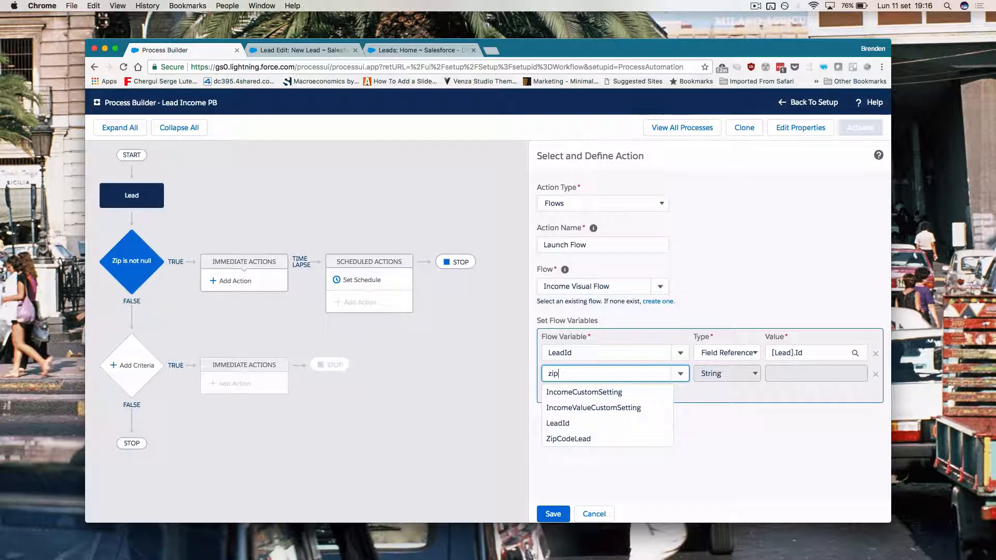
{"action": "left_click", "coordinate": [588, 392]}
{"action": "left_click", "coordinate": [726, 373]}
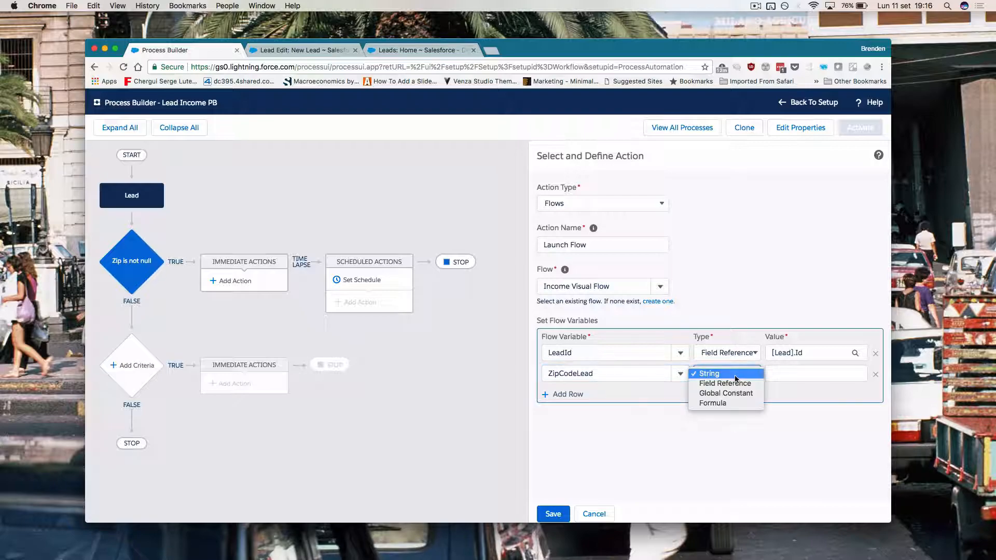
{"action": "left_click", "coordinate": [798, 389]}
{"action": "left_click", "coordinate": [807, 374]}
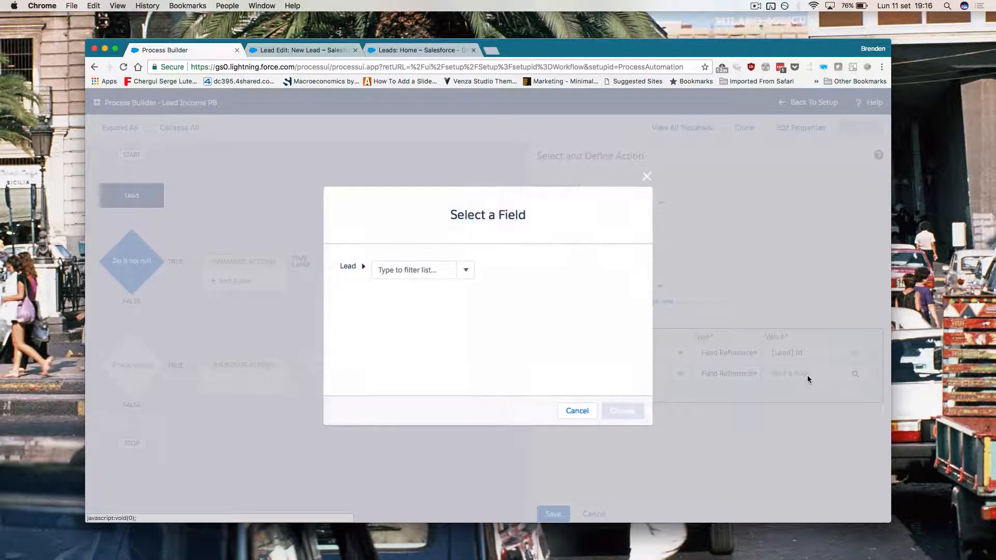
{"action": "type", "text": "IP"}
{"action": "type", "text": "zip"}
{"action": "left_click", "coordinate": [432, 291]}
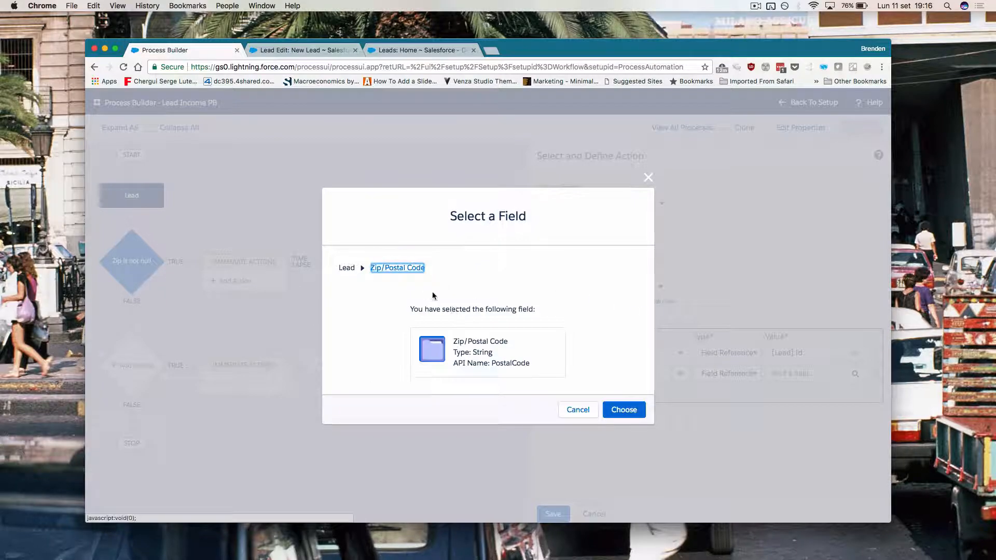
{"action": "left_click", "coordinate": [620, 404]}
{"action": "left_click", "coordinate": [551, 514]}
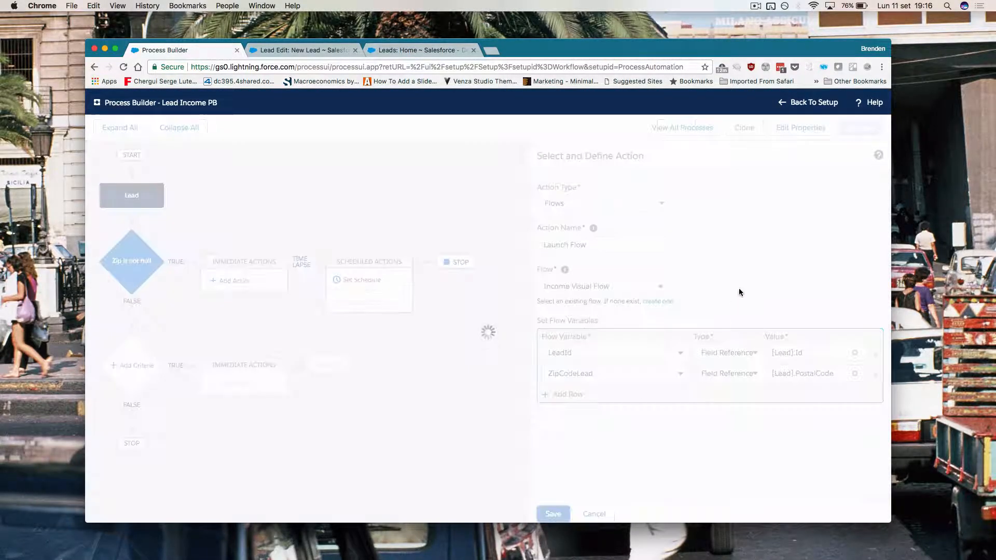
{"action": "left_click", "coordinate": [860, 128]}
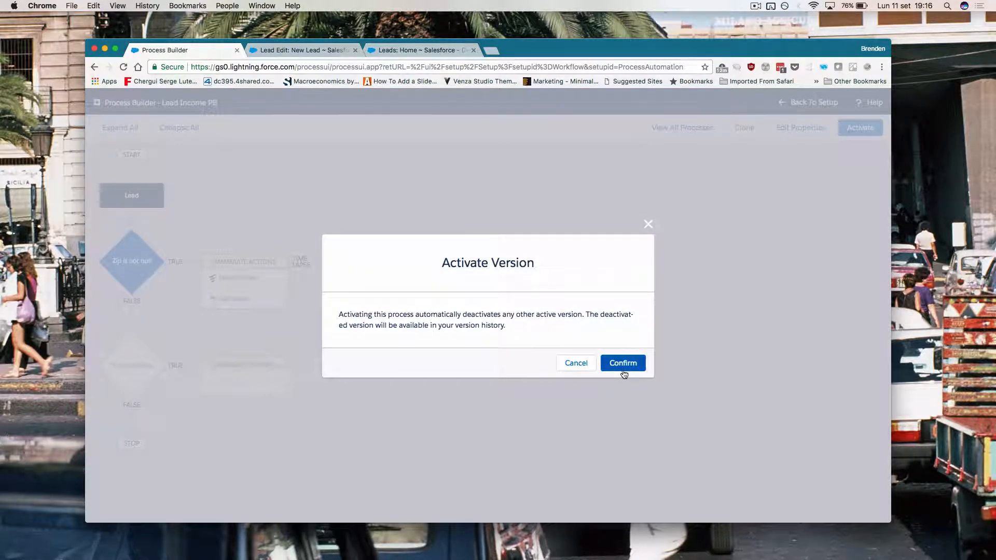
Step: Confirm activation of Lead Income PB, return to Setup, and close leftover Leads tabs
{"action": "left_click", "coordinate": [622, 367]}
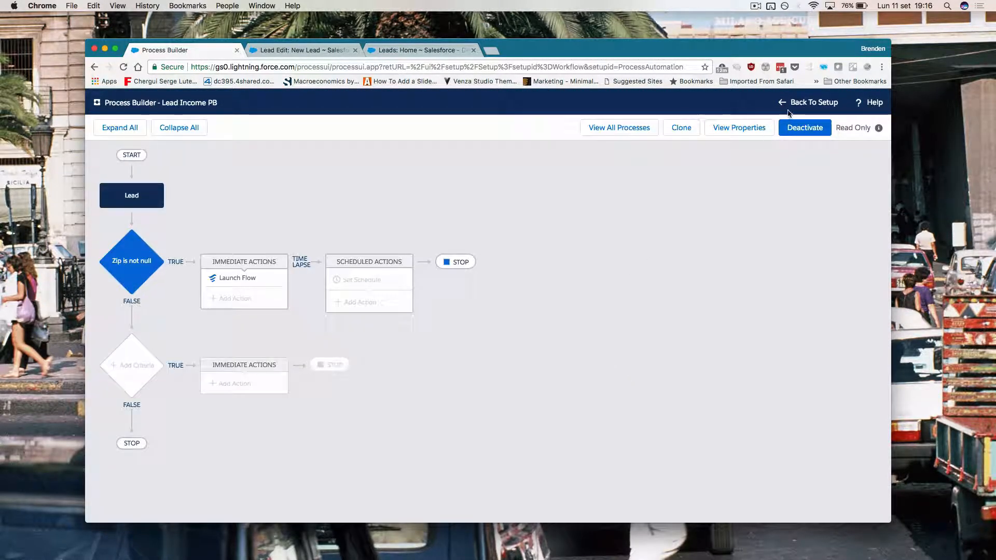
{"action": "left_click", "coordinate": [807, 103]}
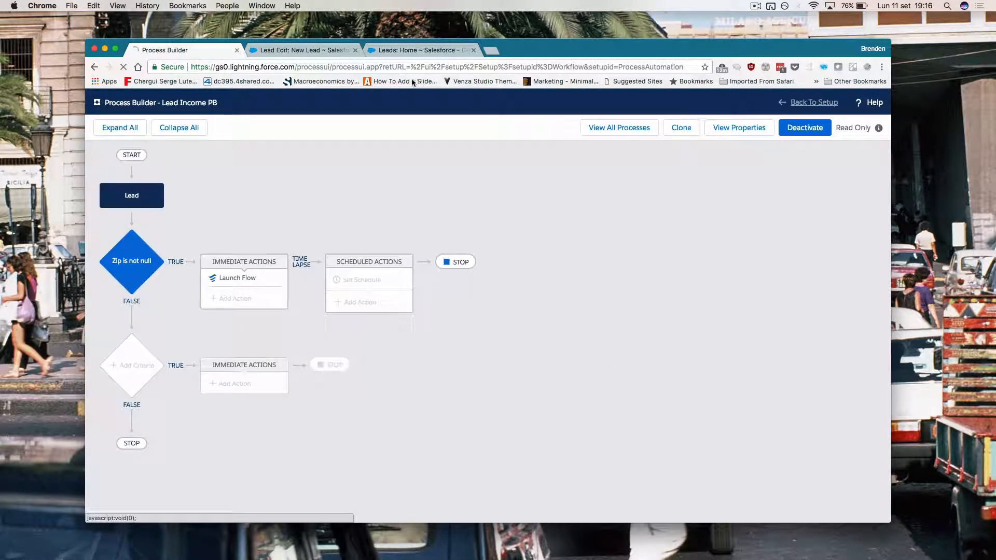
{"action": "left_click", "coordinate": [354, 49]}
{"action": "left_click", "coordinate": [354, 50]}
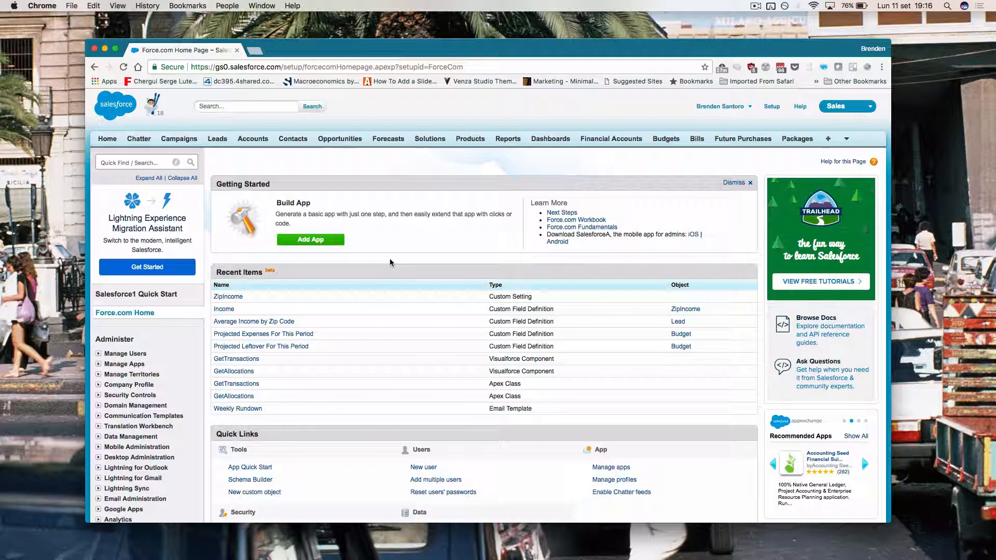
Step: Start a new lead with First Name Test, Last Name Lead, and Company Test Co
{"action": "left_click", "coordinate": [216, 139]}
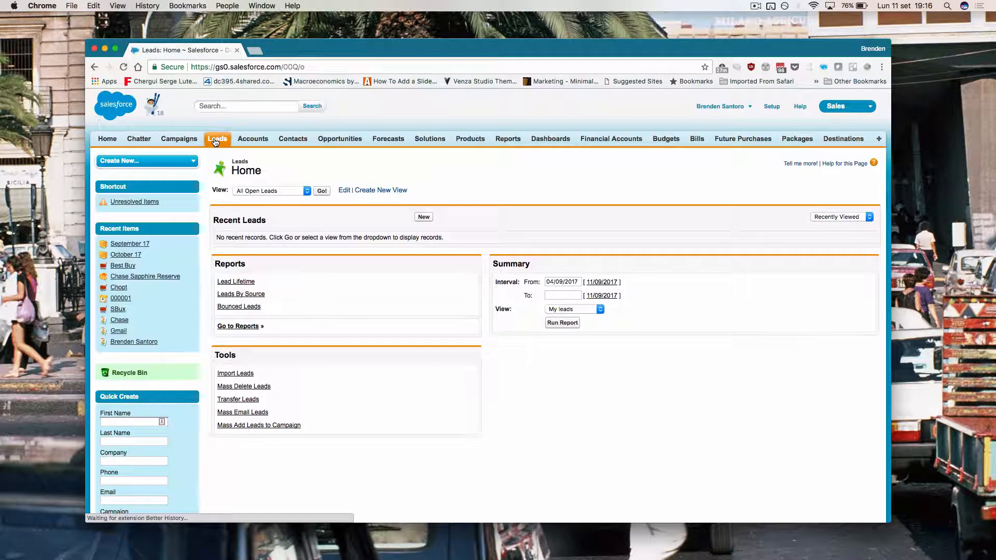
{"action": "left_click", "coordinate": [423, 217]}
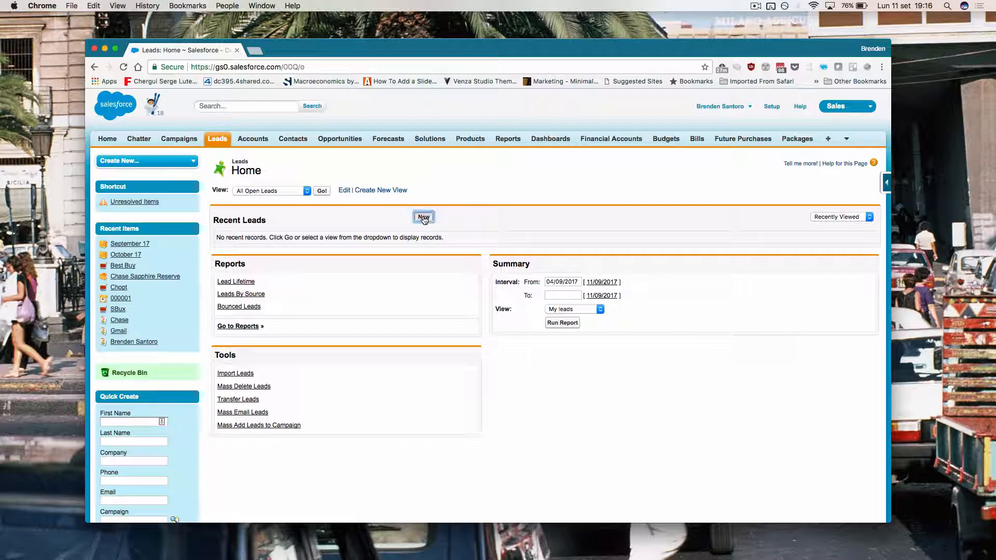
{"action": "left_click", "coordinate": [404, 243]}
{"action": "type", "text": "Test"}
{"action": "key", "text": "Tab"}
{"action": "key", "text": "Tab"}
{"action": "left_click", "coordinate": [390, 255]}
{"action": "type", "text": "KLa"}
{"action": "key", "text": "BackSpace"}
{"action": "key", "text": "BackSpace"}
{"action": "key", "text": "BackSpace"}
{"action": "type", "text": "Lead"}
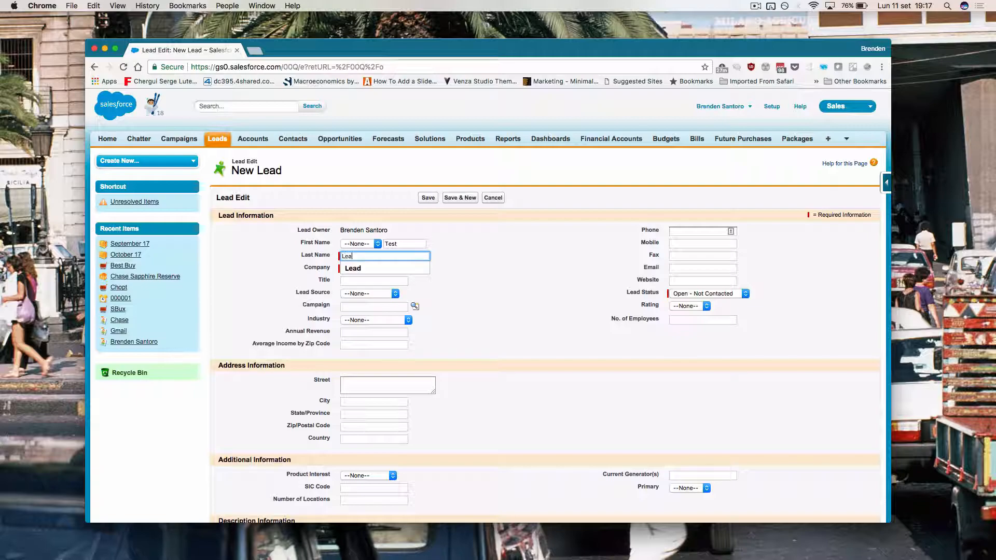
{"action": "key", "text": "Tab"}
{"action": "type", "text": "Test Co"}
{"action": "left_click", "coordinate": [465, 323]}
Step: Enter Zip/Postal Code 10012 and save the test lead
{"action": "scroll", "coordinate": [510, 328], "scroll_direction": "down", "scroll_amount": 5}
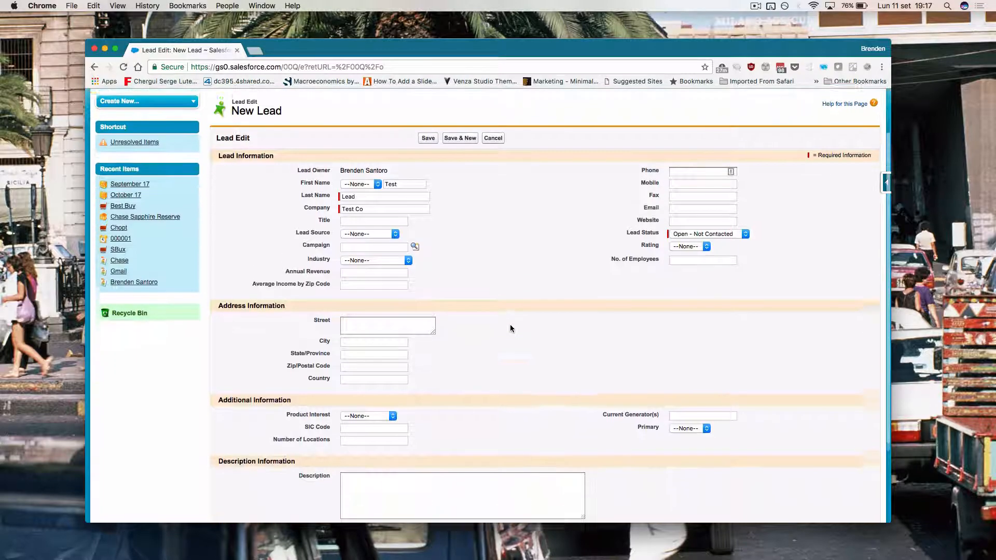
{"action": "left_click", "coordinate": [367, 283]}
{"action": "scroll", "coordinate": [367, 285], "scroll_direction": "up", "scroll_amount": 5}
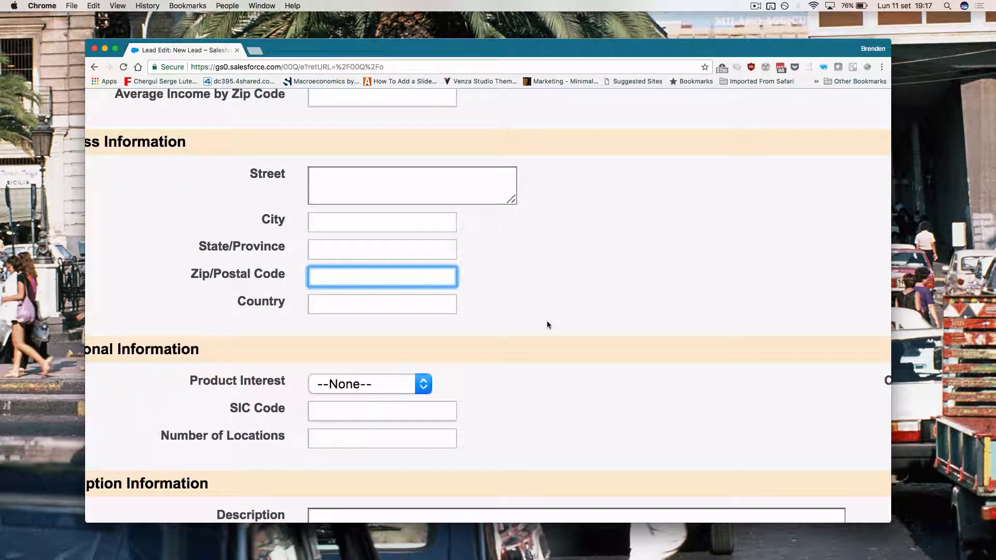
{"action": "type", "text": "10012"}
{"action": "scroll", "coordinate": [692, 371], "scroll_direction": "down", "scroll_amount": 5}
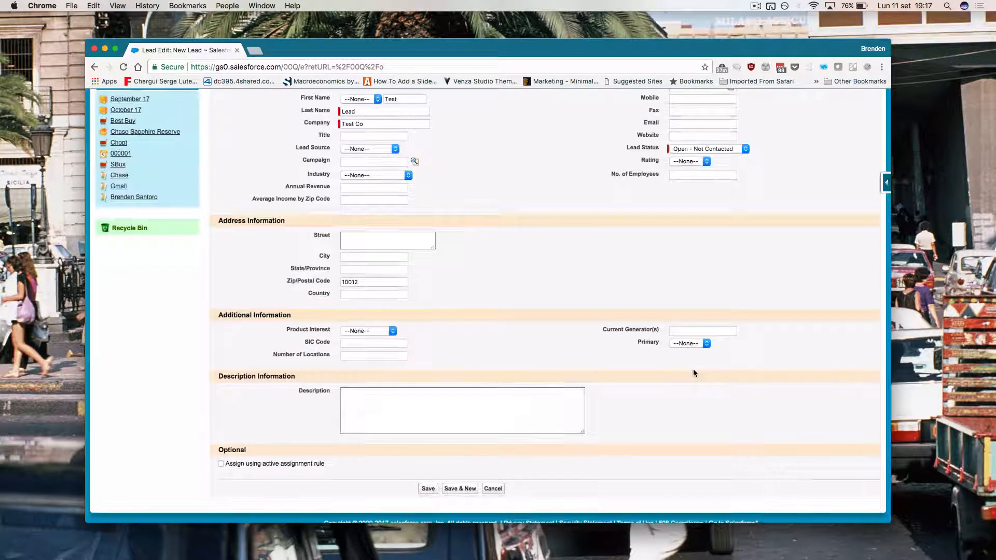
{"action": "scroll", "coordinate": [523, 309], "scroll_direction": "up", "scroll_amount": 3}
{"action": "left_click", "coordinate": [431, 198]}
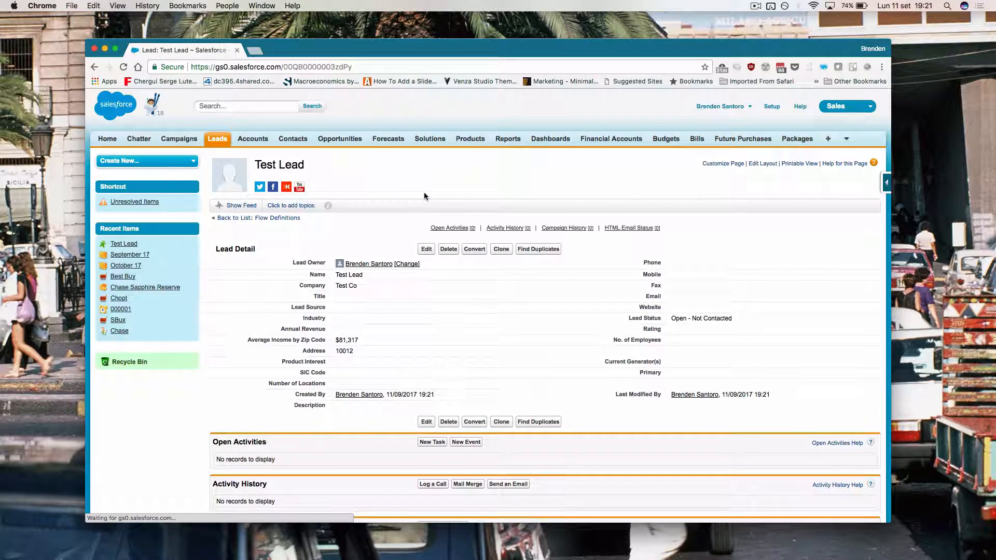
Step: Inspect Test Lead's Average Income by Zip Code field, confirming it shows $81,317
{"action": "scroll", "coordinate": [378, 322], "scroll_direction": "up", "scroll_amount": 5}
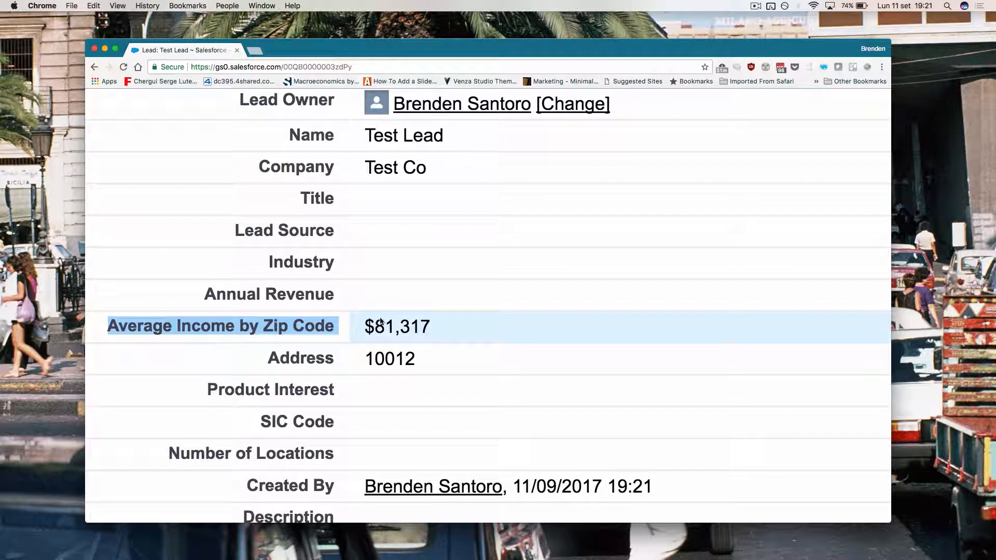
{"action": "double_click", "coordinate": [433, 326]}
{"action": "scroll", "coordinate": [437, 329], "scroll_direction": "down", "scroll_amount": 5}
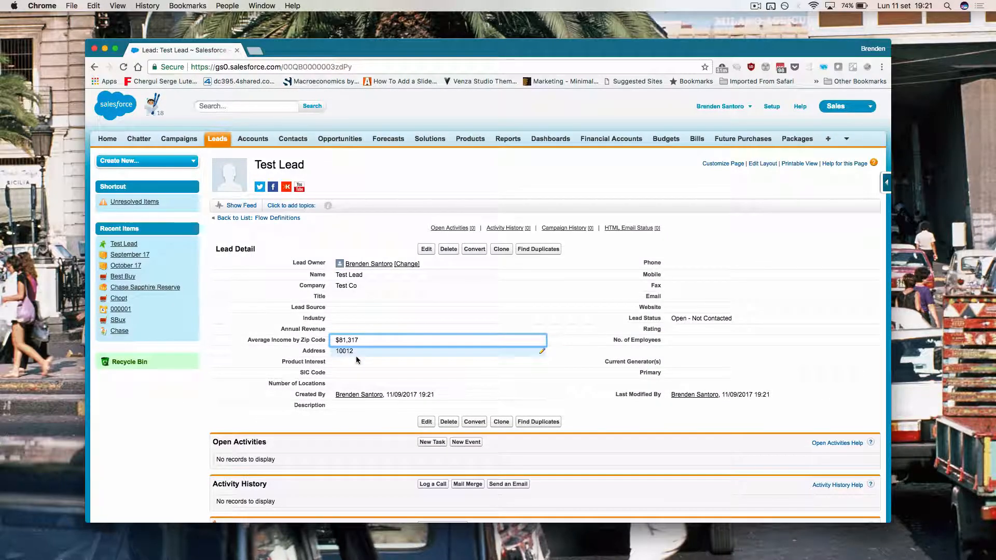
{"action": "left_click", "coordinate": [392, 229]}
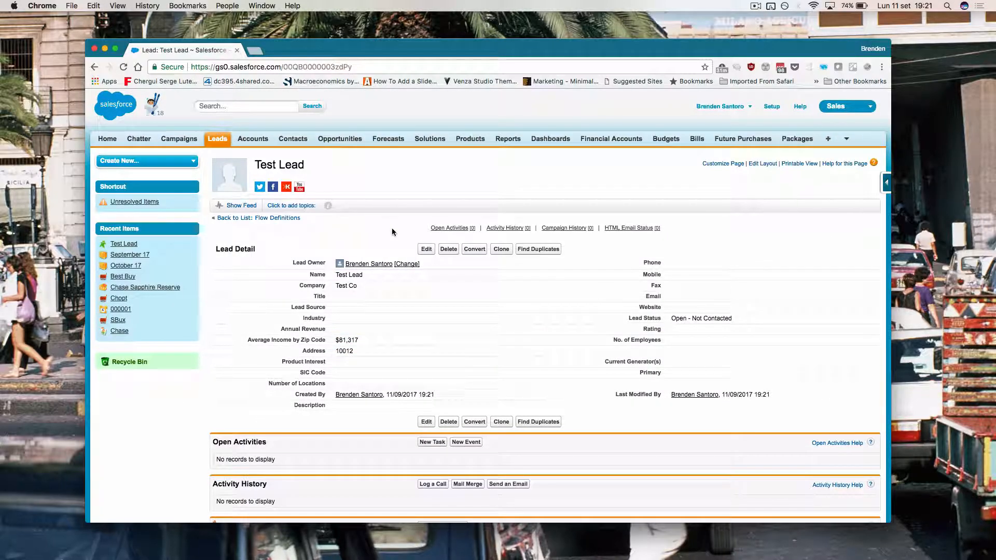